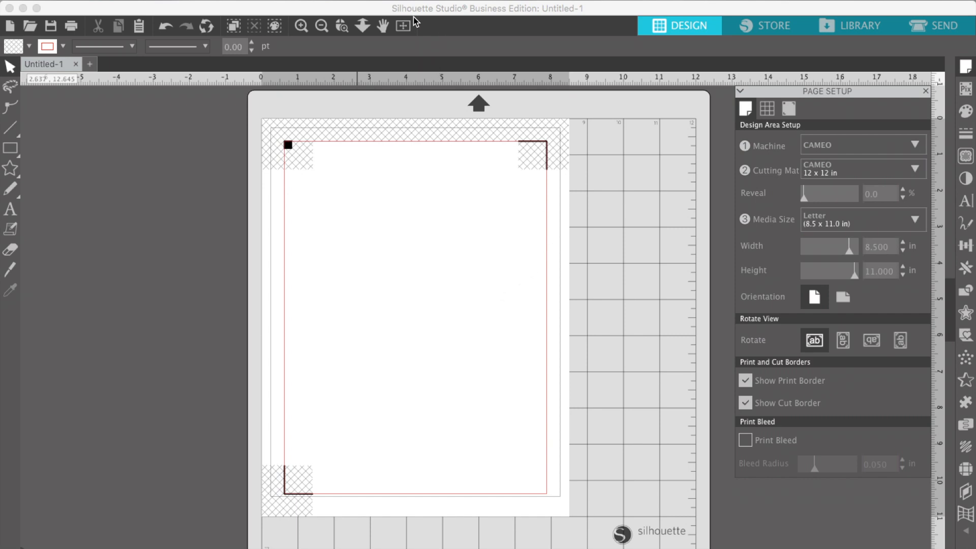
Show the registration mark settings in the page setup.
click(386, 12)
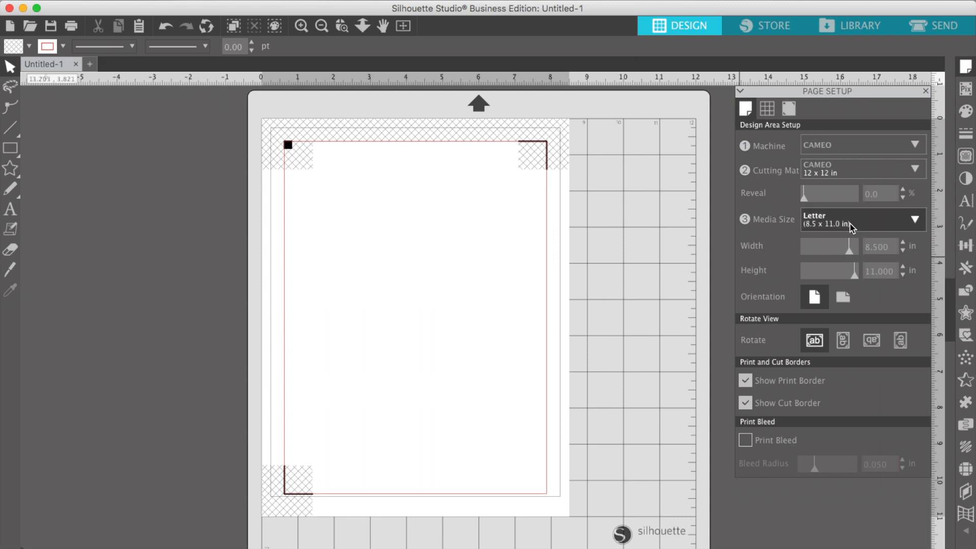
click(790, 110)
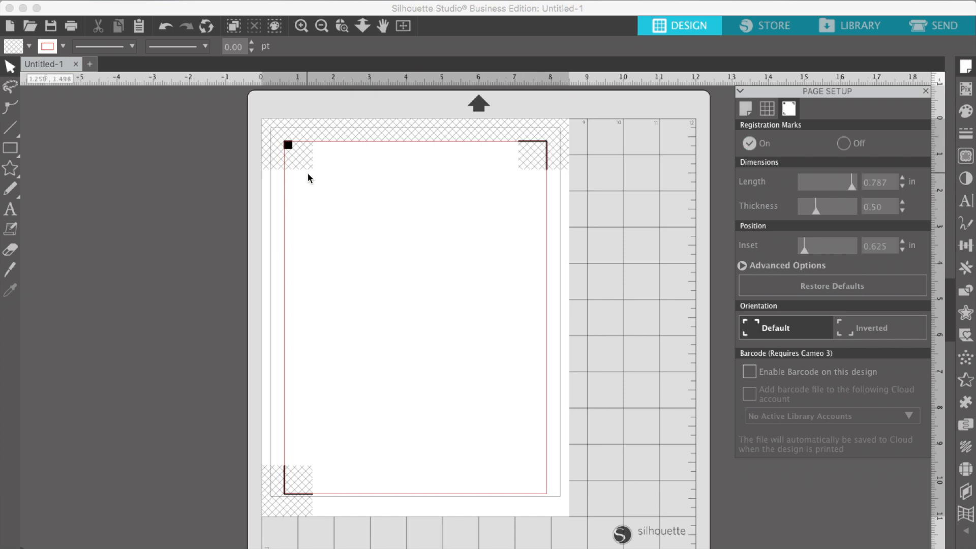
Draw a rectangle about 1.48 in wide and 2.17 in high near the page's left cut border.
click(301, 26)
click(301, 26)
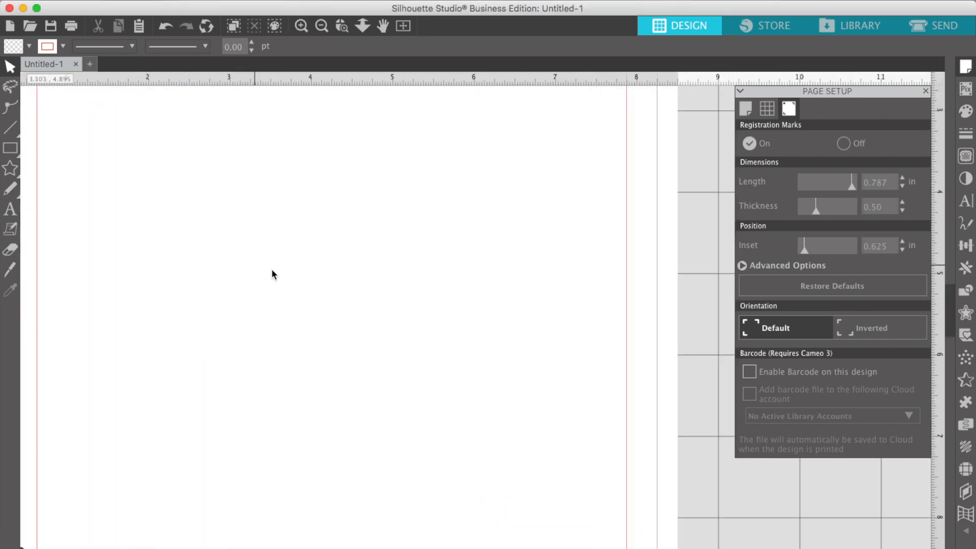
scroll(272, 270, left, 3)
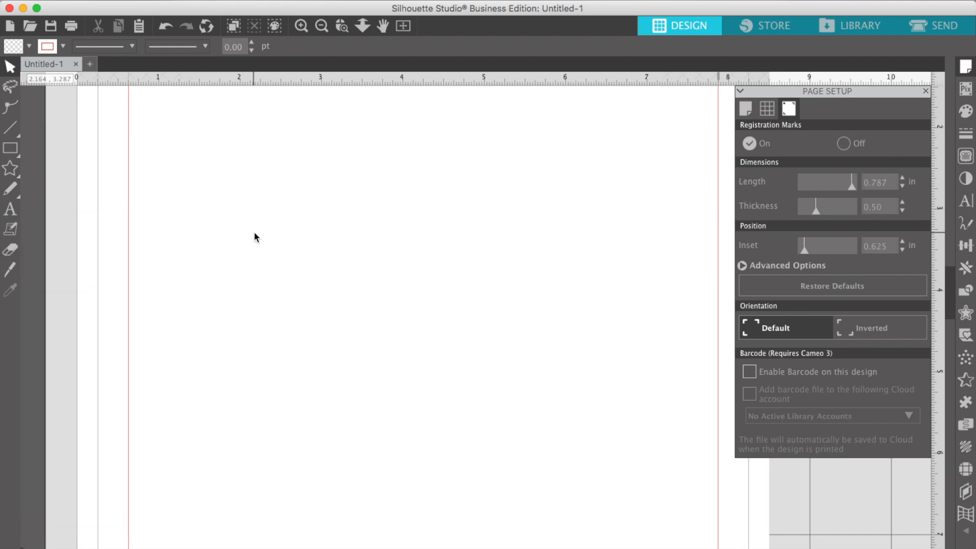
click(31, 148)
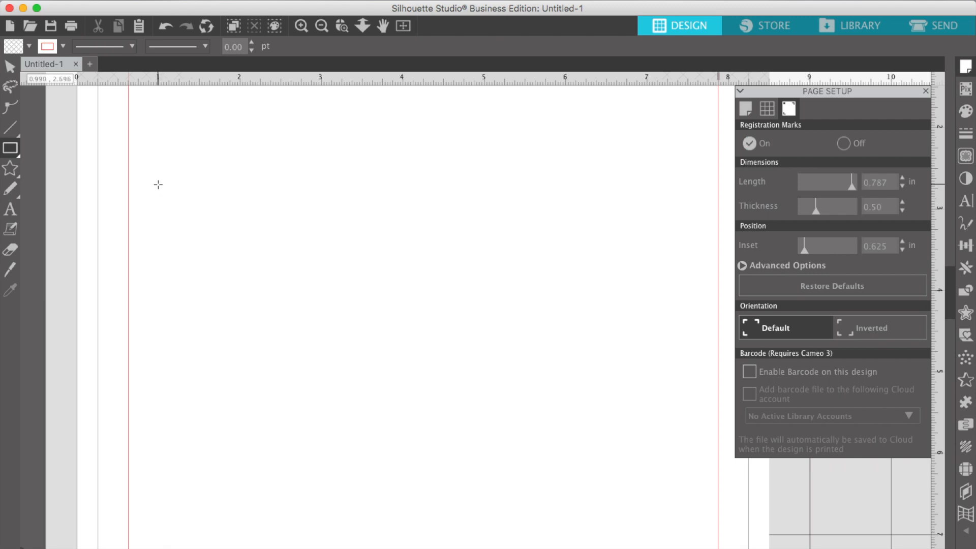
drag(158, 184, 279, 362)
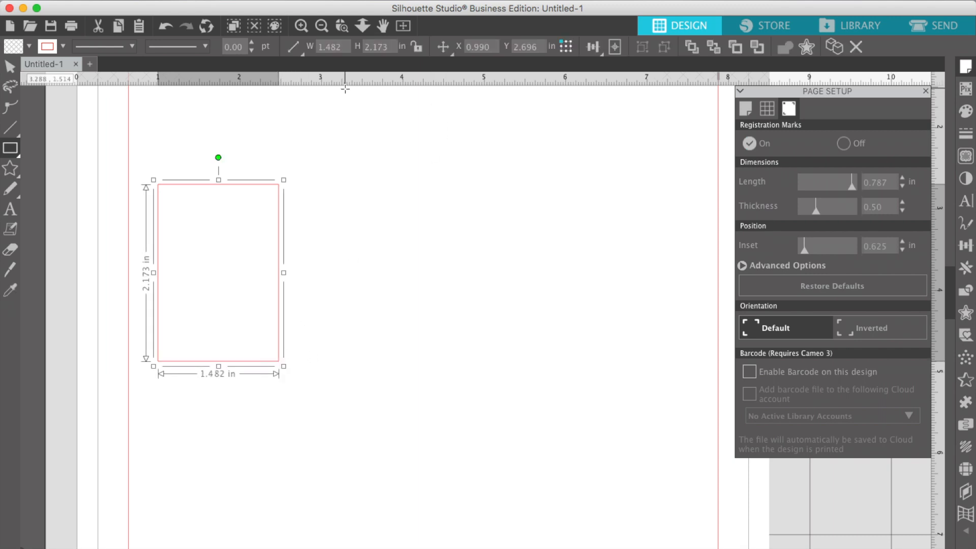
Set the rectangle's height to 2.08 in and its width to 1.45 in.
click(369, 46)
text(080)
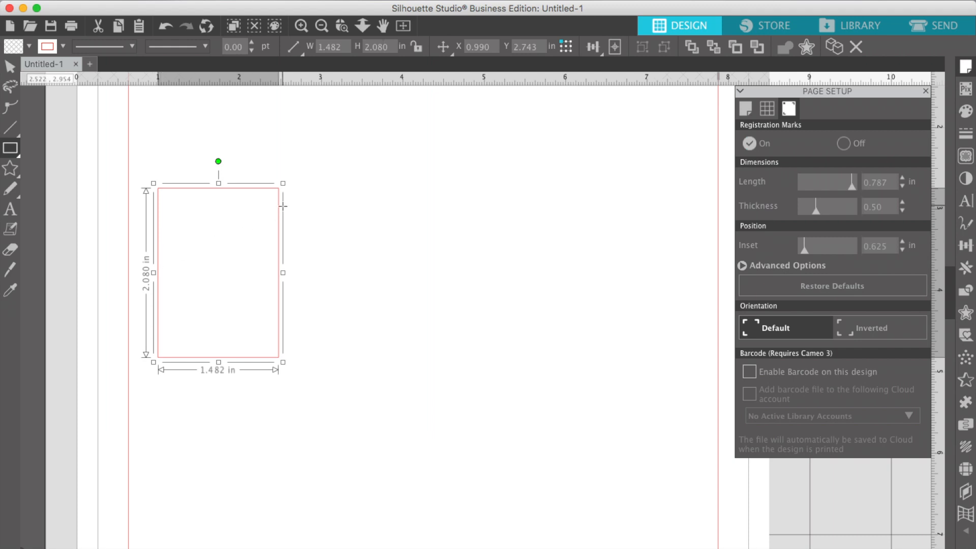
drag(344, 47, 312, 49)
text(1.45)
key(Return)
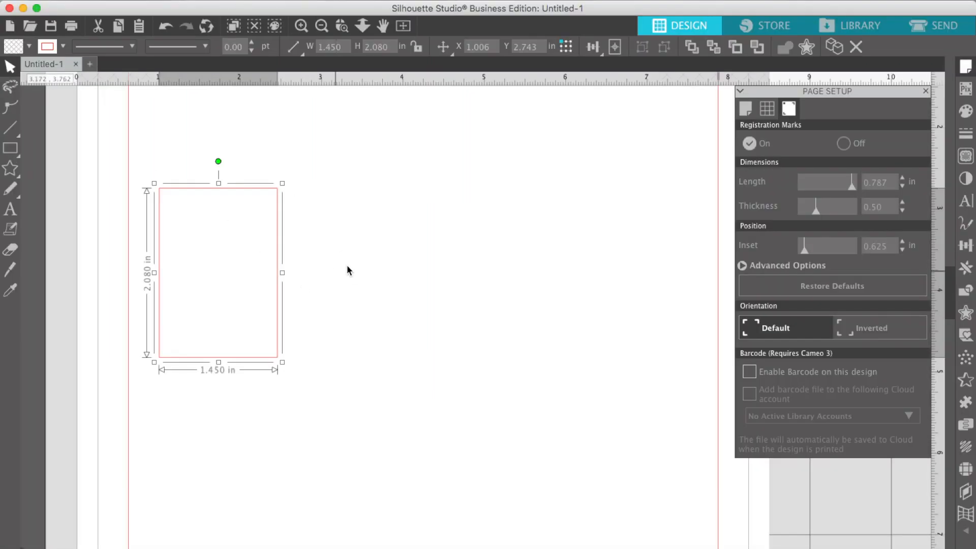
click(489, 354)
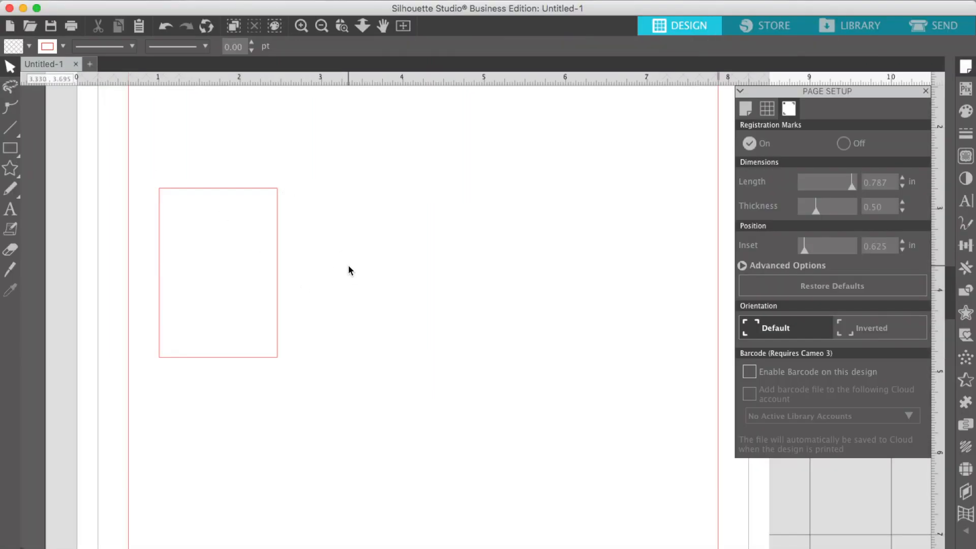
Paste a copy of the rectangle, place it beside the original, and delete that copy.
click(278, 260)
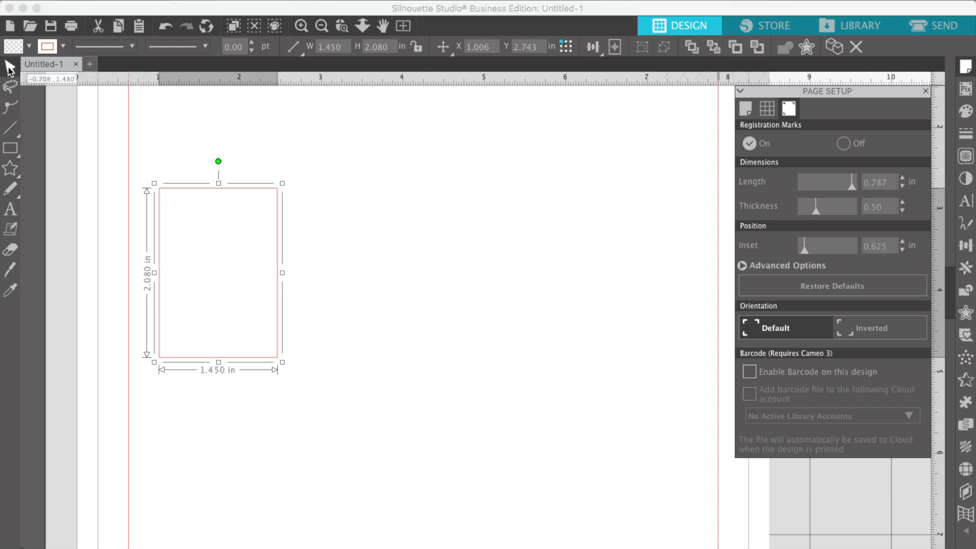
click(301, 230)
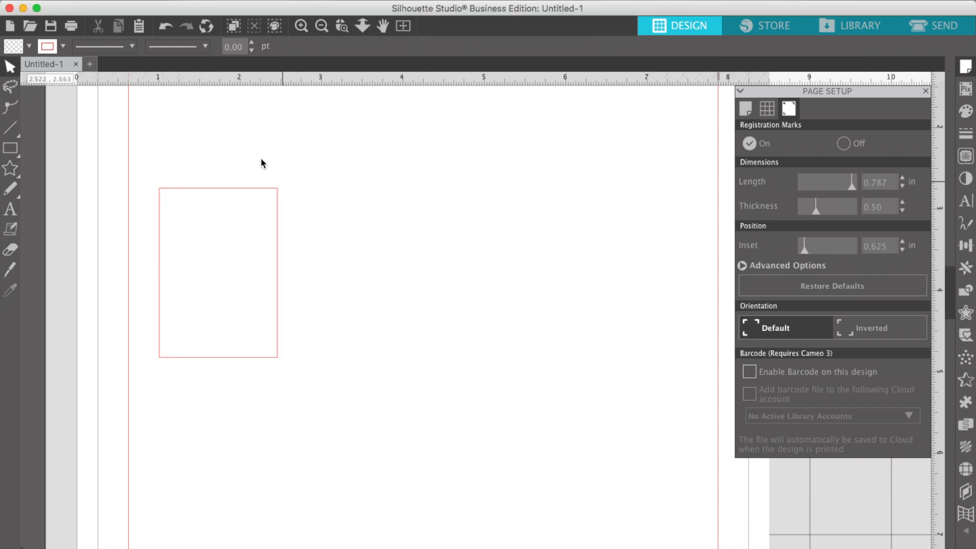
click(266, 194)
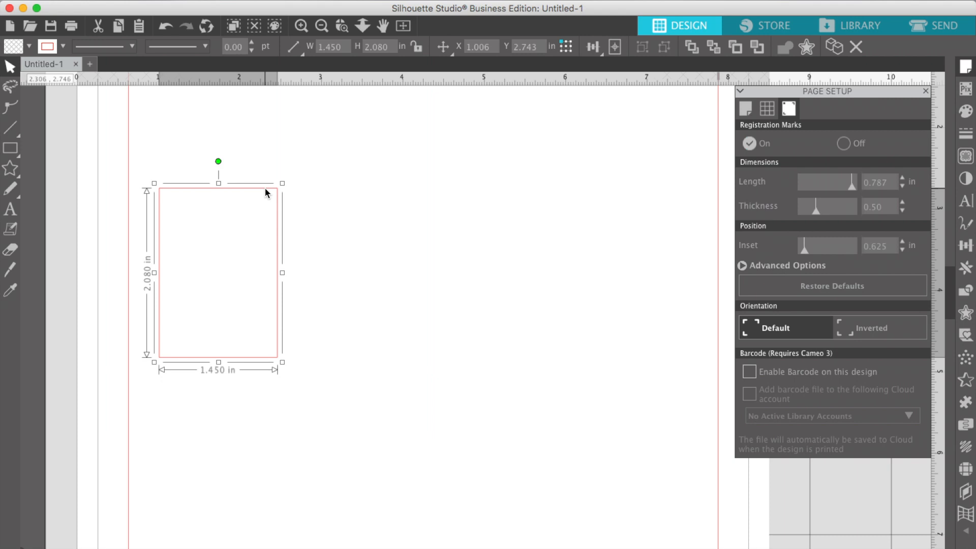
click(136, 1)
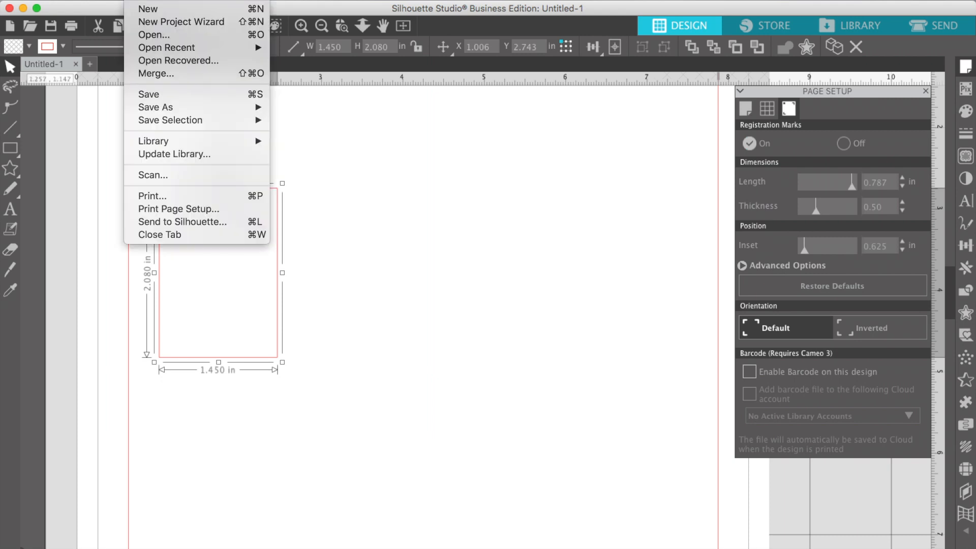
mouse_move(168, 1)
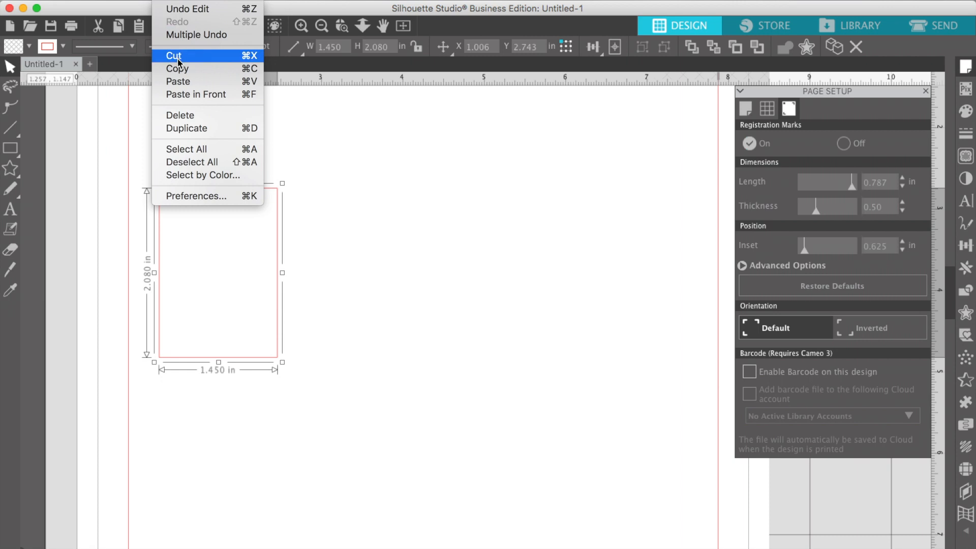
click(171, 1)
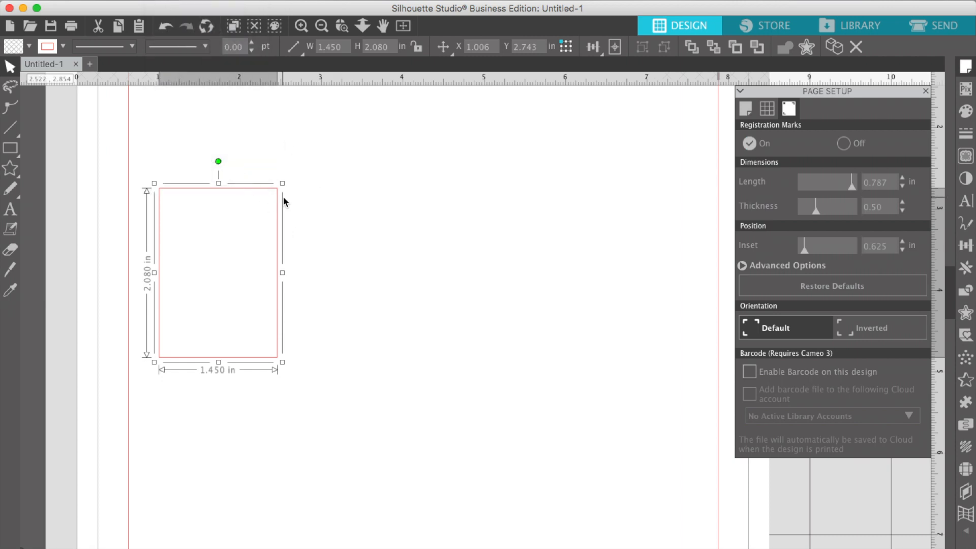
key(super+v)
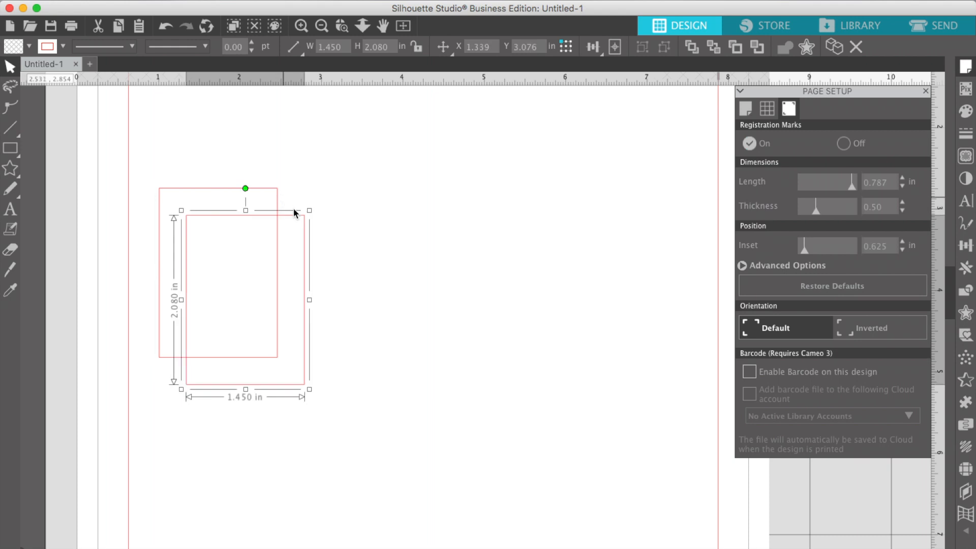
drag(293, 221, 415, 192)
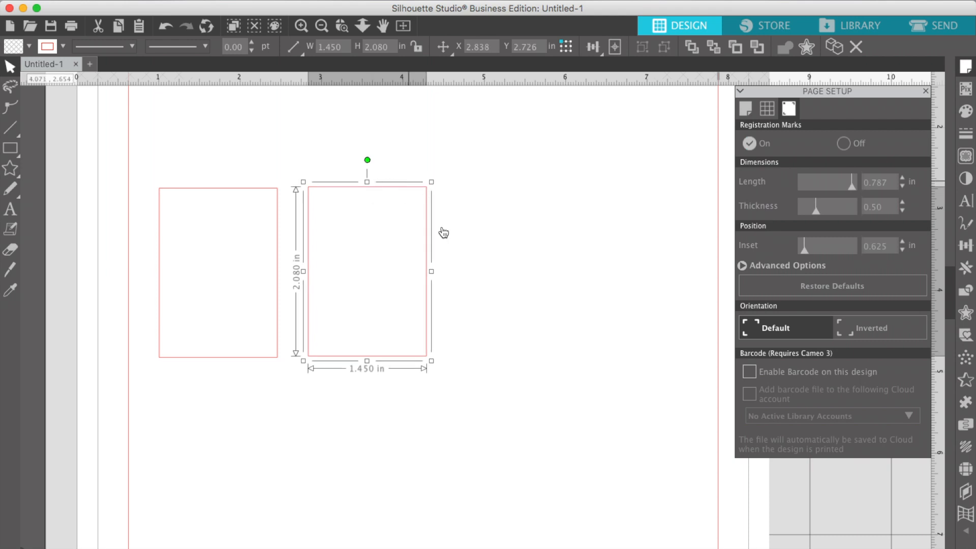
key(Delete)
Duplicate the rectangle to the right and nudge the duplicate away to leave a small gap.
drag(327, 265, 268, 227)
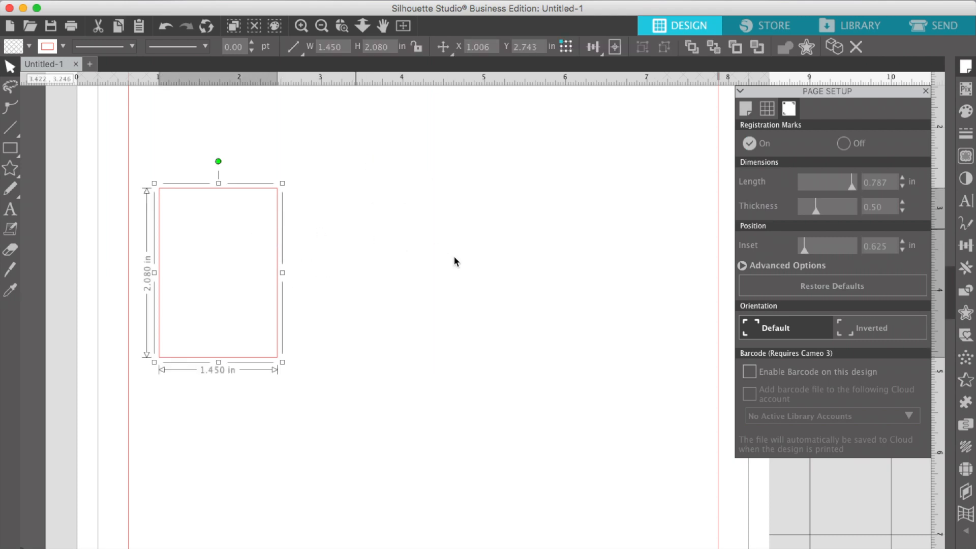
click(966, 268)
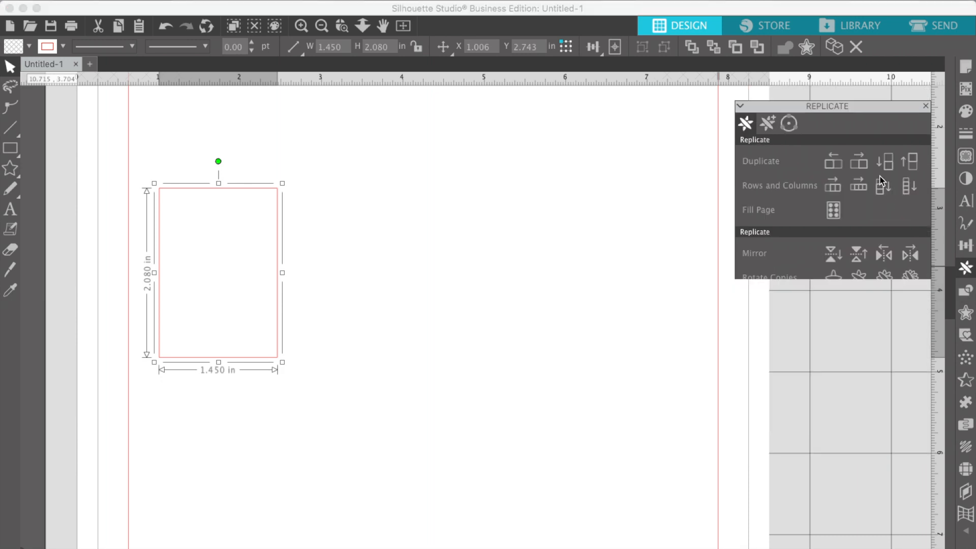
click(859, 148)
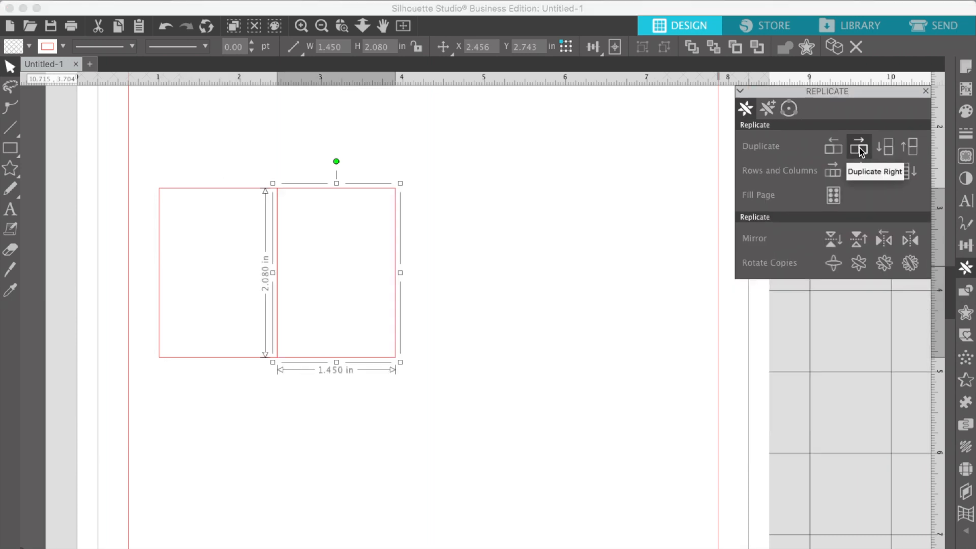
key(Right)
key(Right)
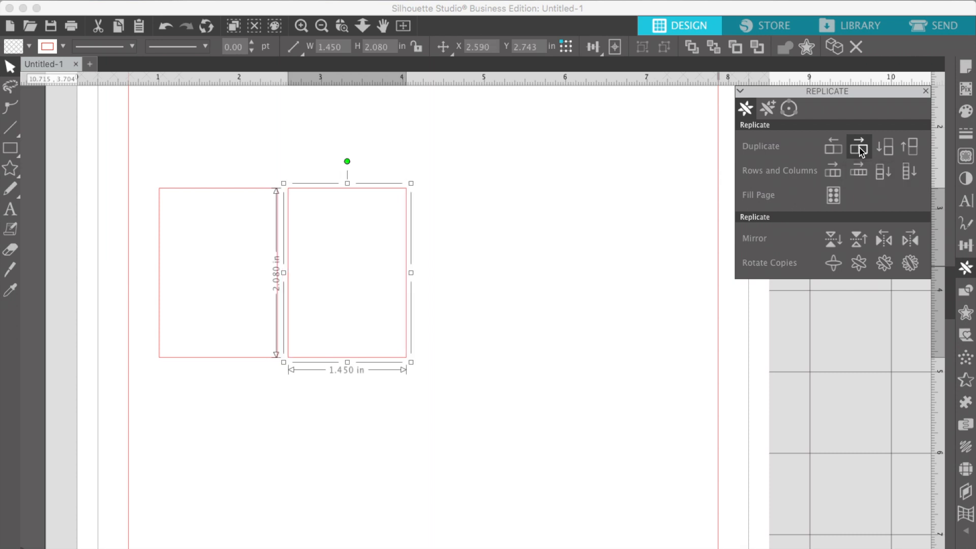
click(503, 283)
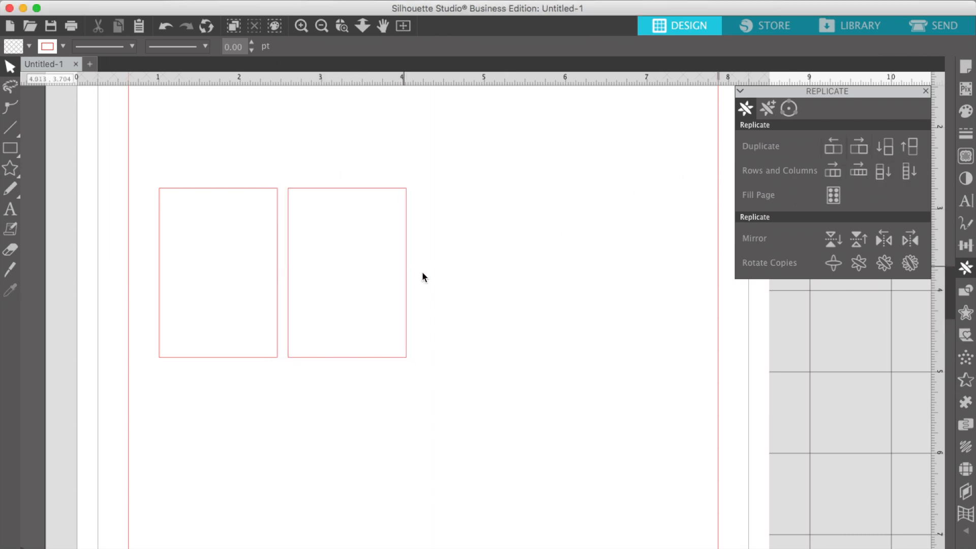
Set the height of the duplicated rectangle to 0.26 in.
click(407, 280)
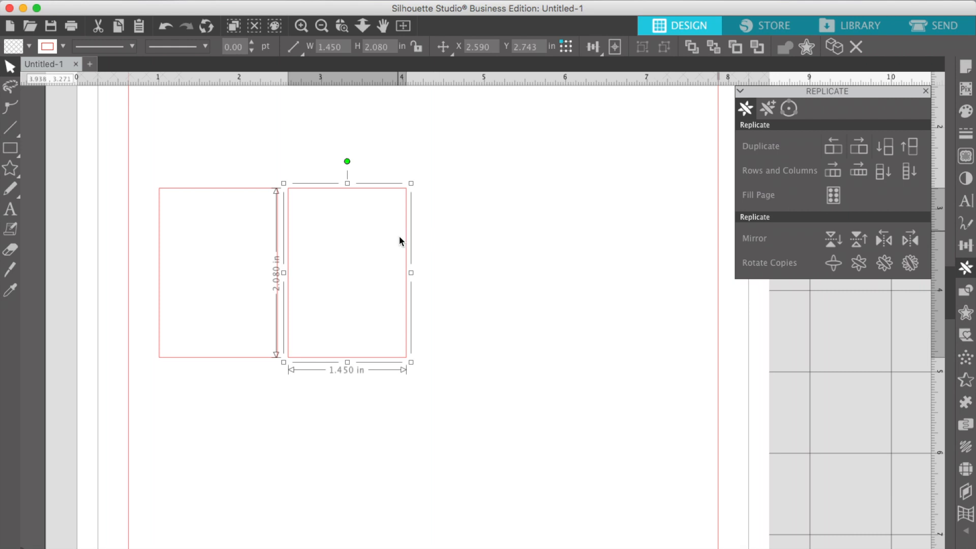
click(384, 47)
text(.26)
key(Return)
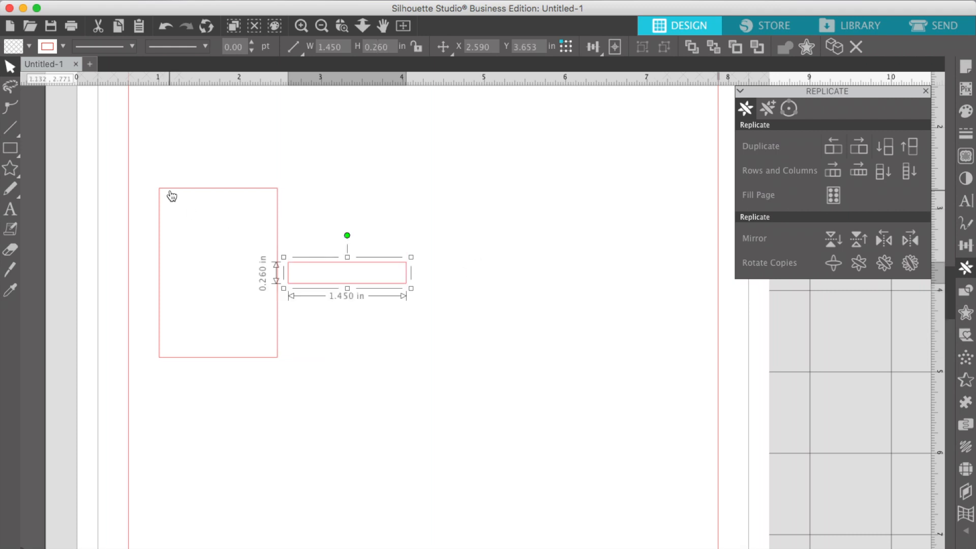
Try stretching the narrow rectangle downward to about 0.37 in high and undo the resize.
click(10, 66)
drag(348, 289, 347, 299)
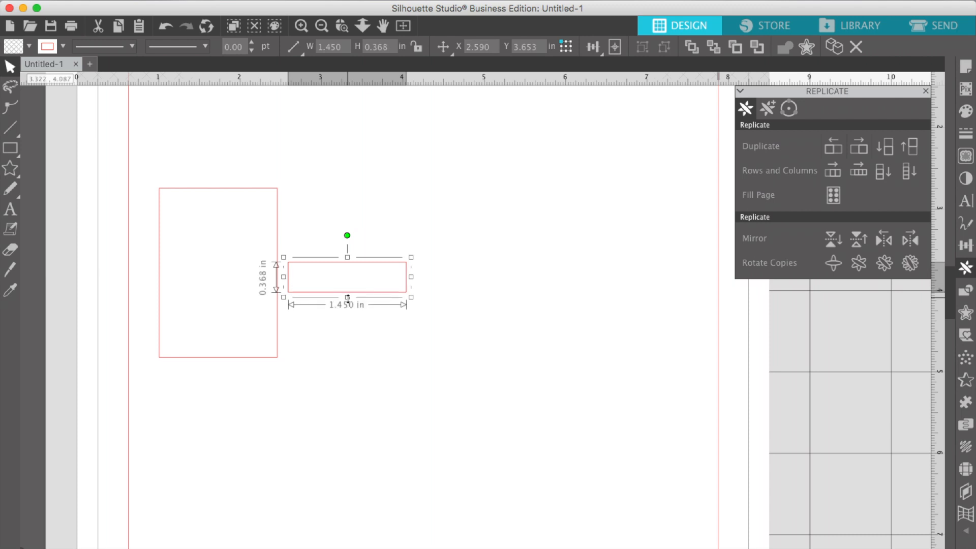
key(super+z)
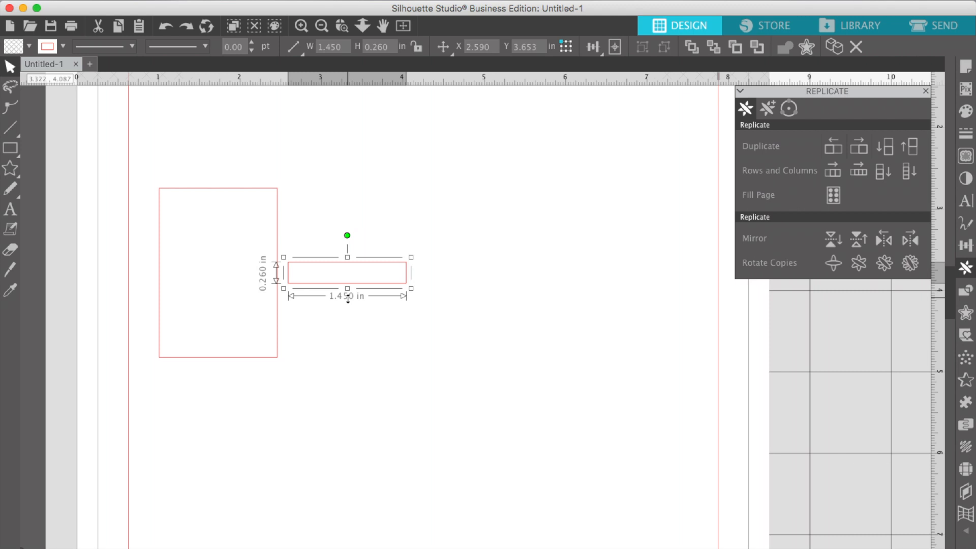
Move the narrow rectangle up so it sits beside the top edge of the large rectangle.
click(429, 322)
click(392, 265)
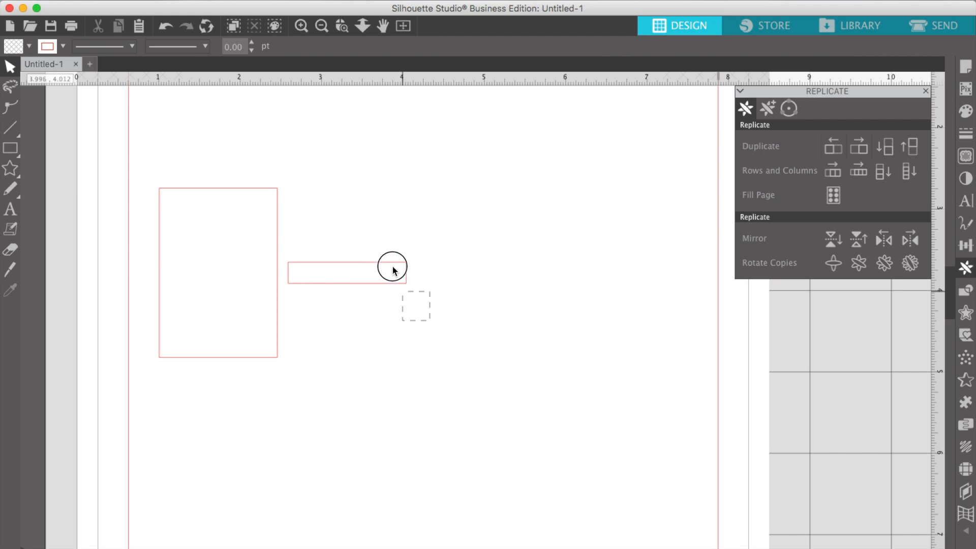
drag(408, 272, 417, 198)
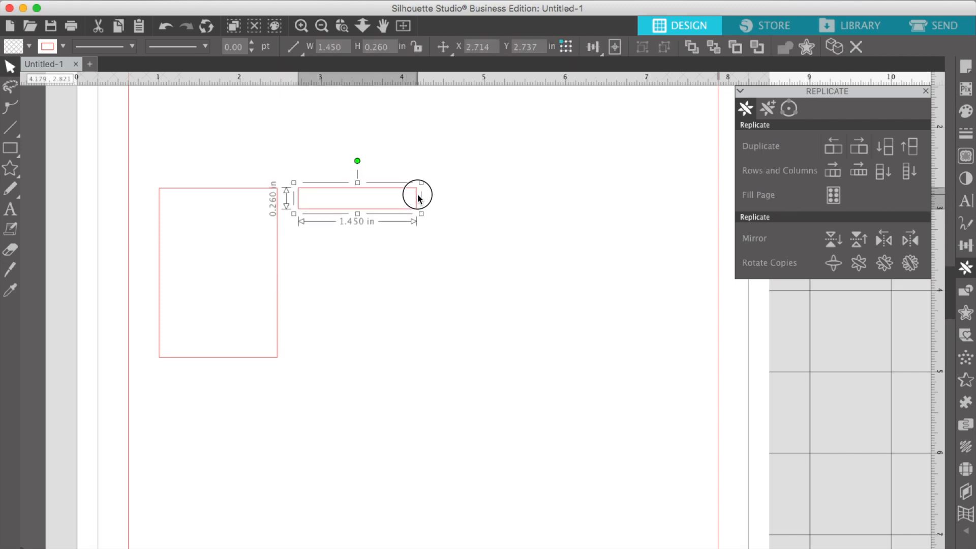
click(399, 259)
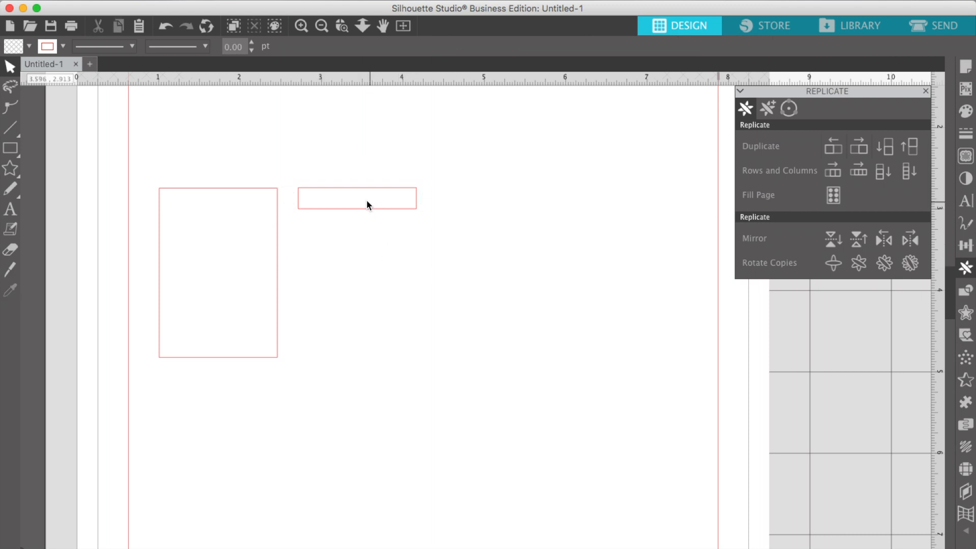
Try two orange fills on the narrow rectangle and settle on a medium purple fill.
click(368, 214)
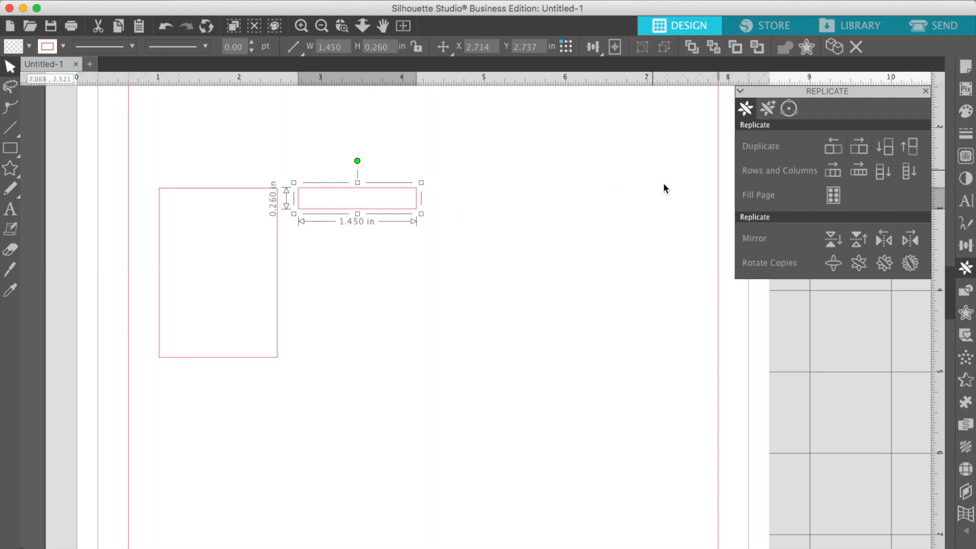
click(966, 112)
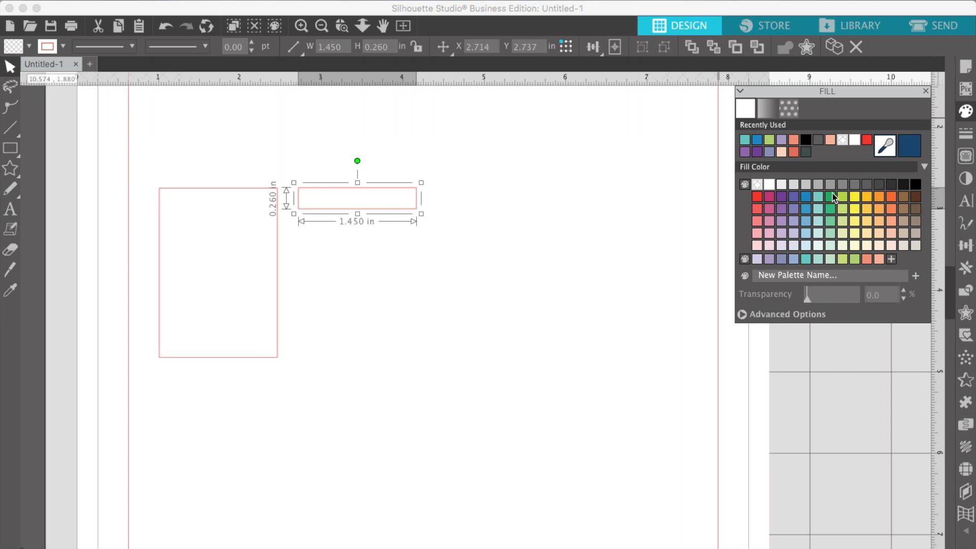
click(892, 197)
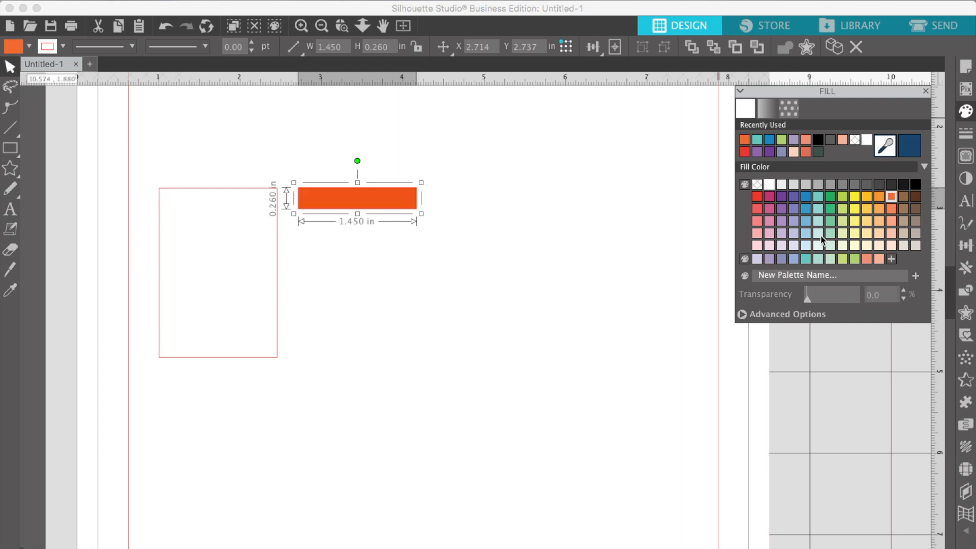
click(892, 207)
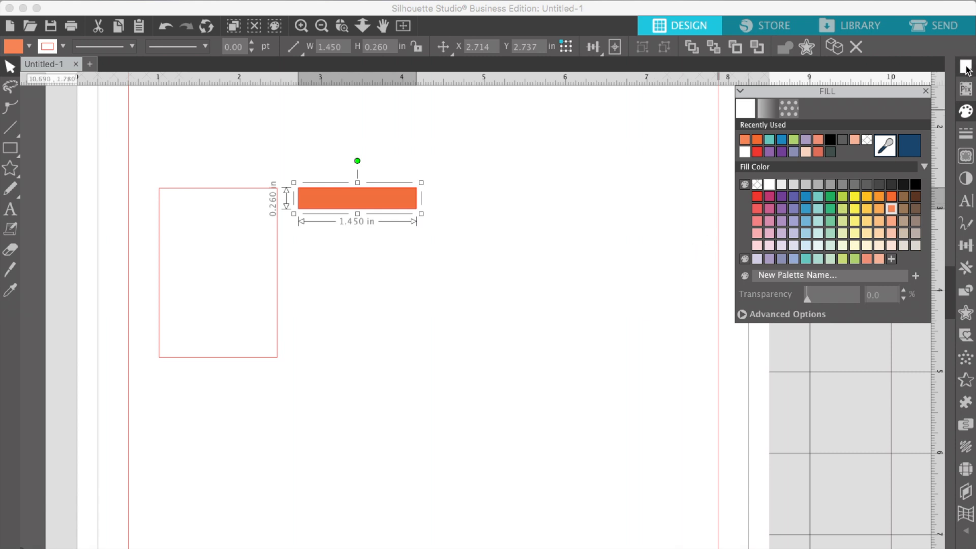
click(781, 209)
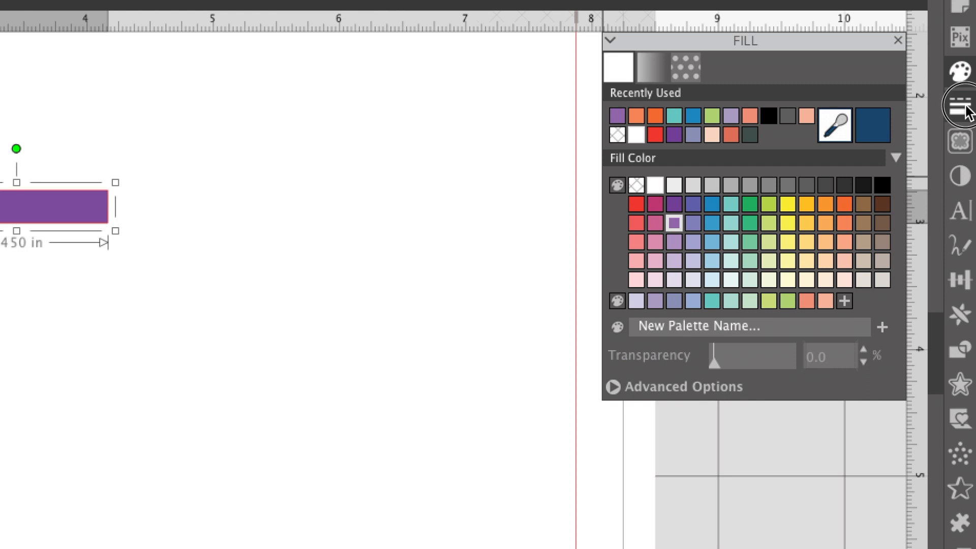
Set the purple strip's line color to transparent.
click(967, 109)
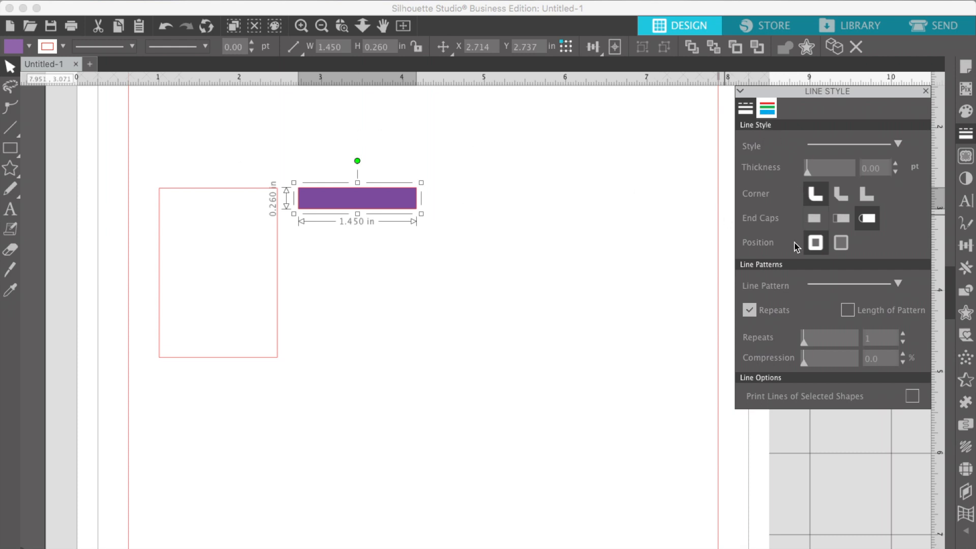
click(768, 108)
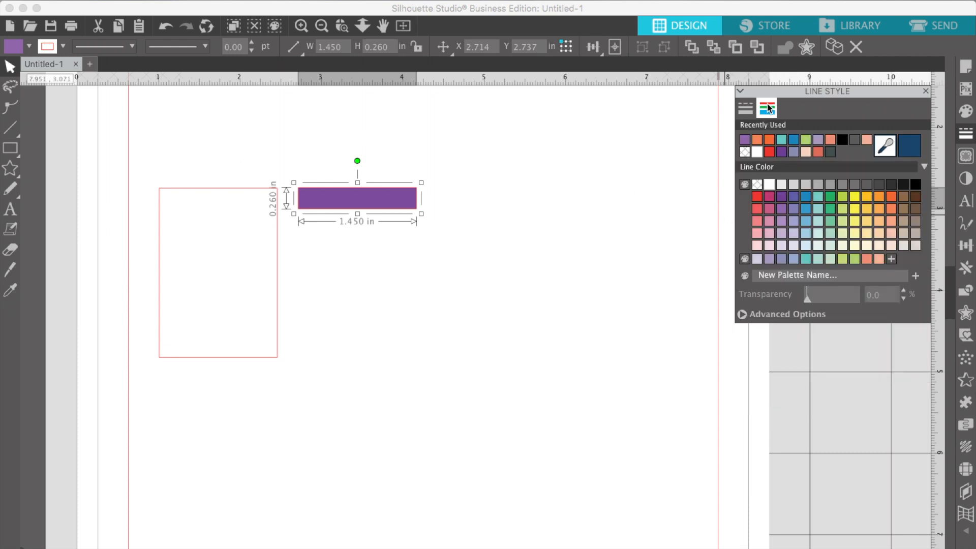
click(757, 184)
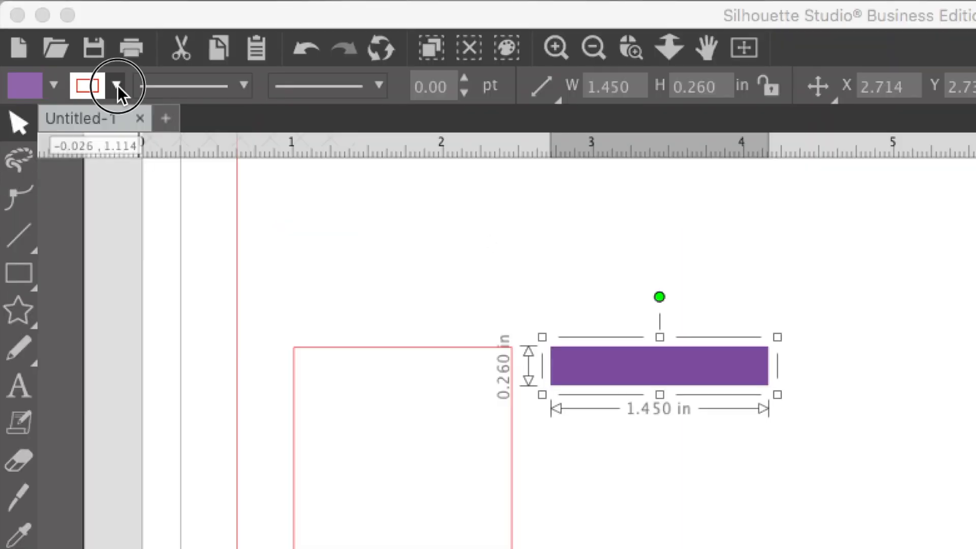
click(63, 47)
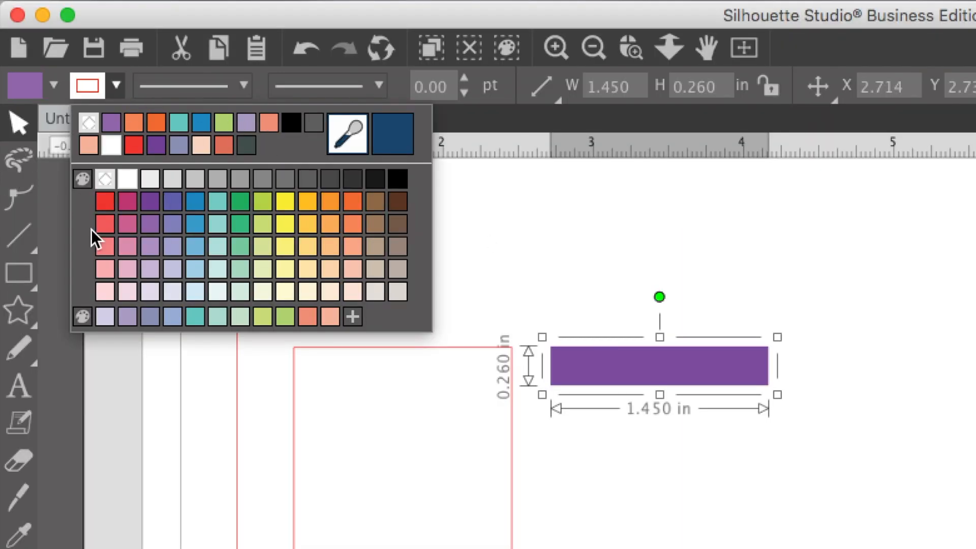
click(117, 84)
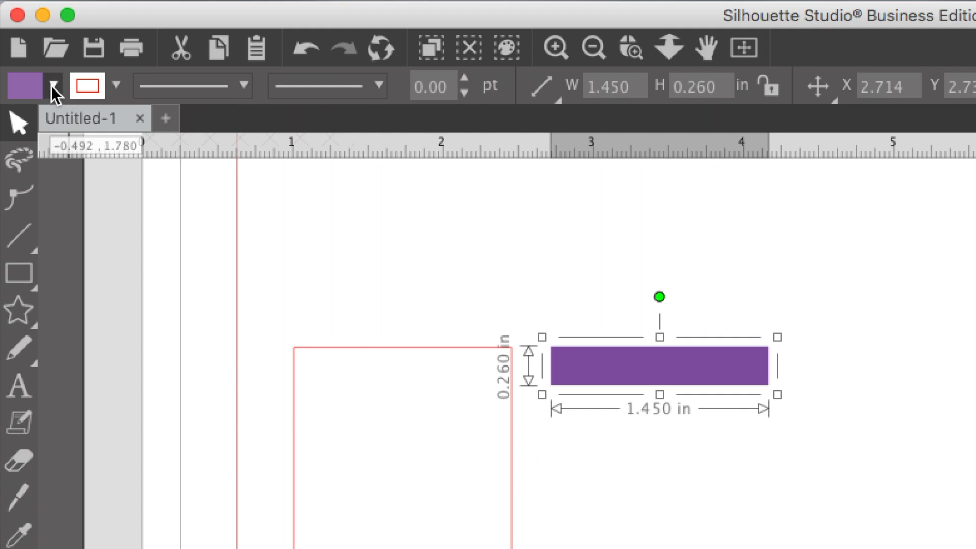
click(835, 397)
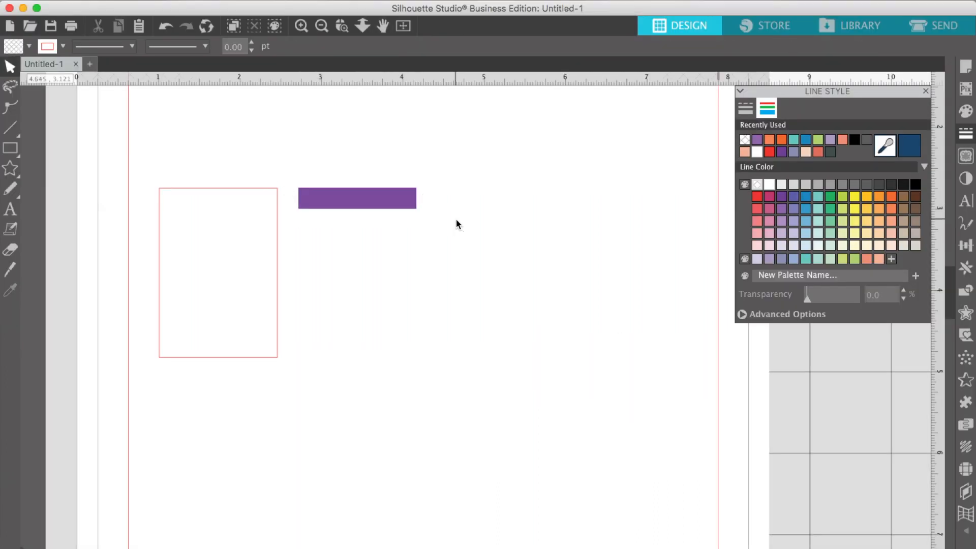
drag(456, 219, 395, 195)
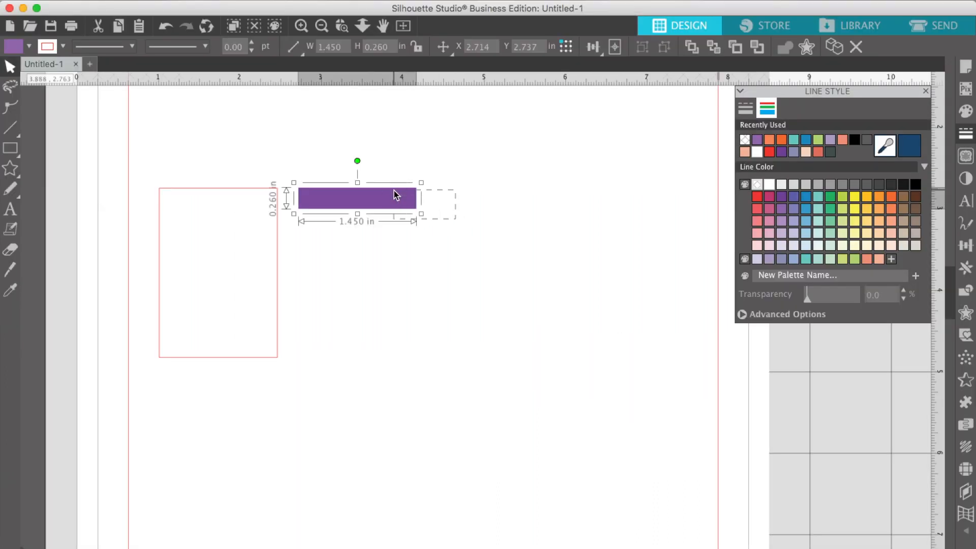
click(425, 134)
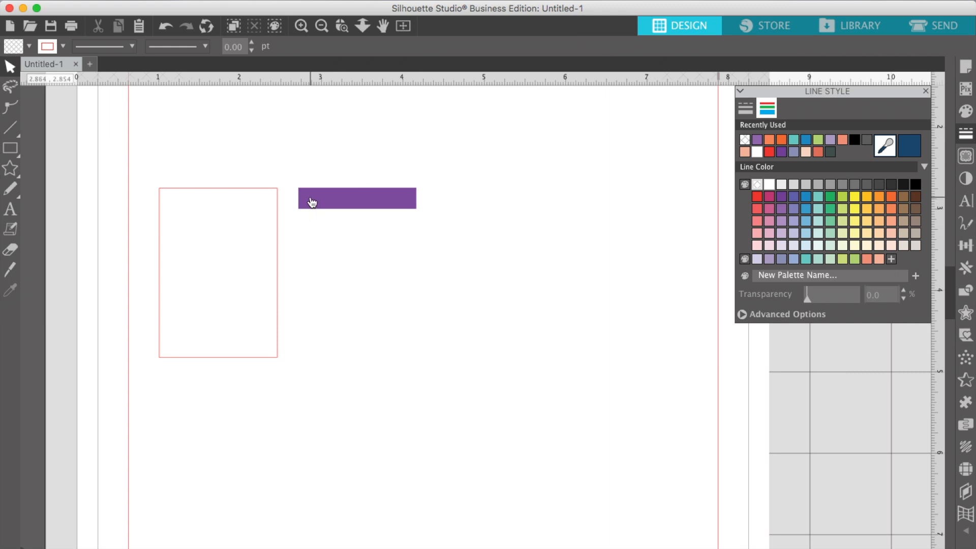
drag(349, 163, 385, 232)
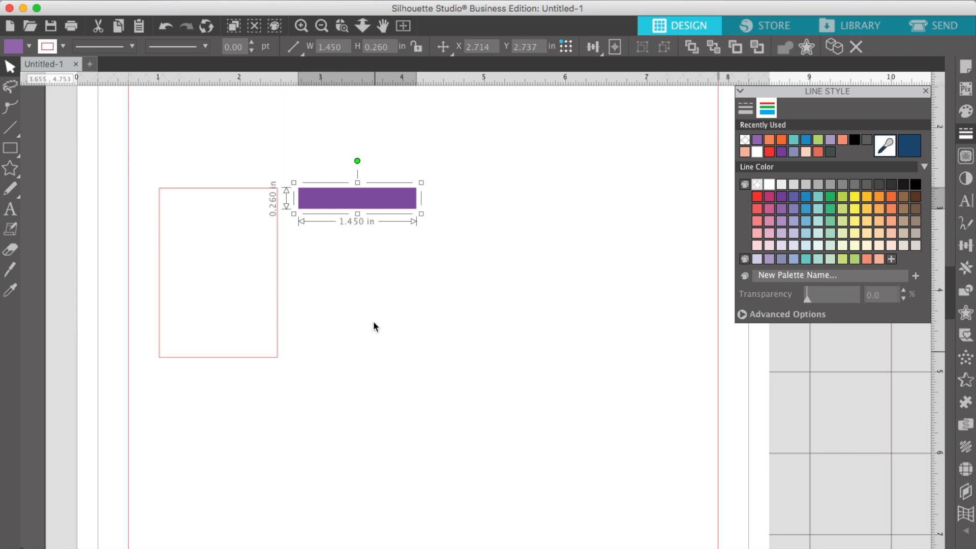
click(311, 134)
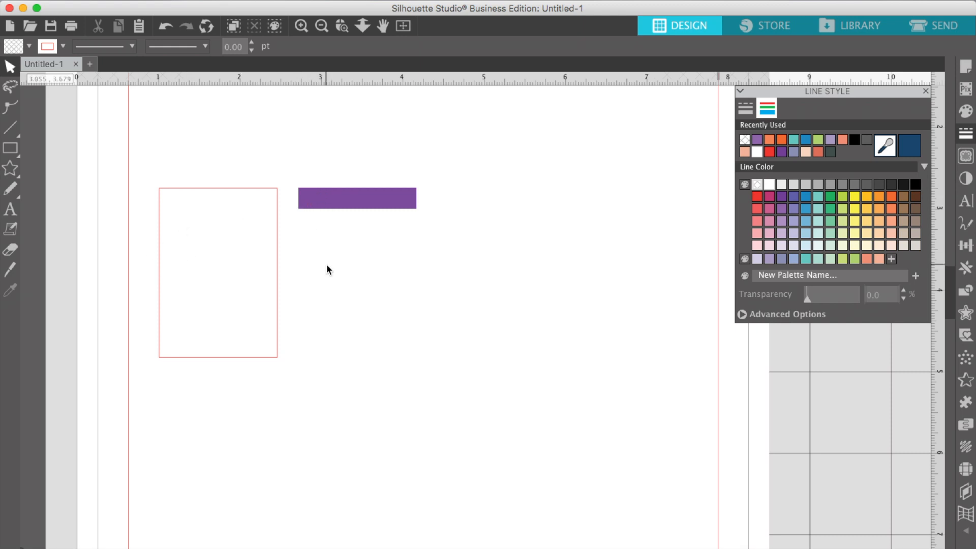
Draw a small square of about 0.12 in per side just above the purple strip's left end.
mouse_move(10, 150)
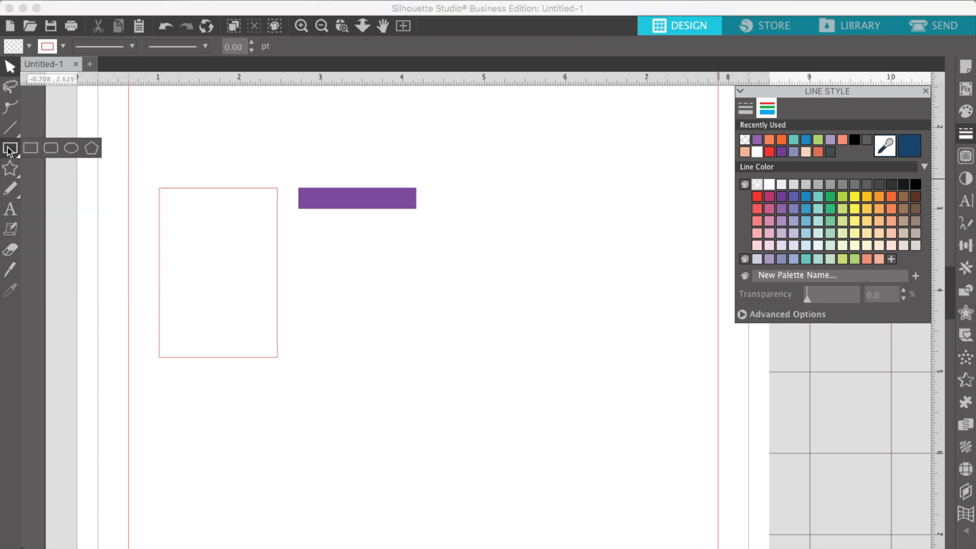
click(30, 148)
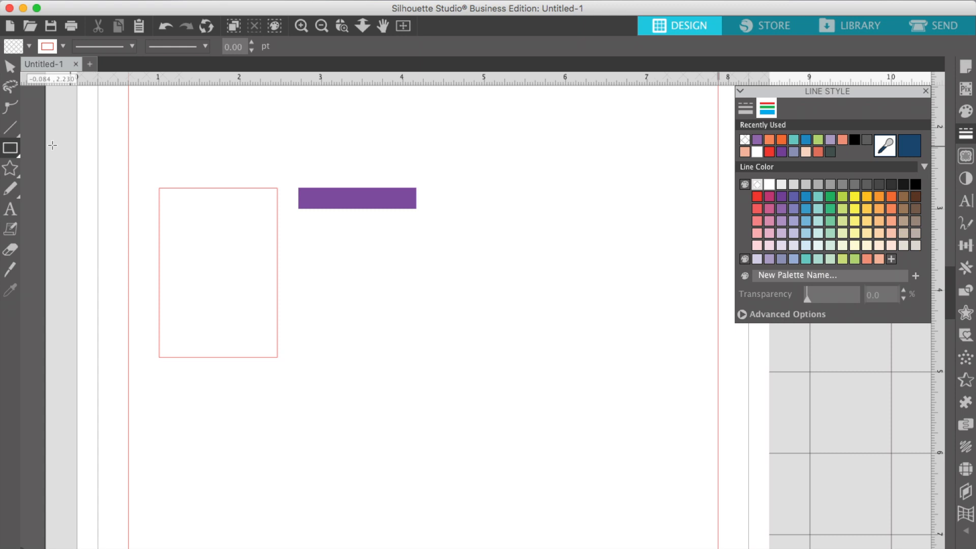
click(12, 151)
click(33, 149)
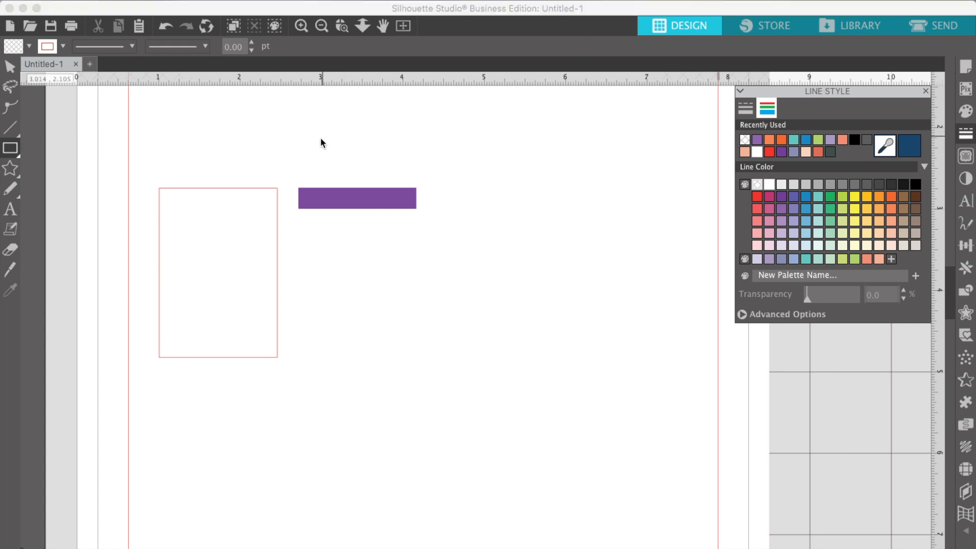
mouse_move(319, 134)
mouse_down()
mouse_move(347, 153)
mouse_move(328, 143)
mouse_up()
Give the small square a transparent line color and a white fill.
click(62, 47)
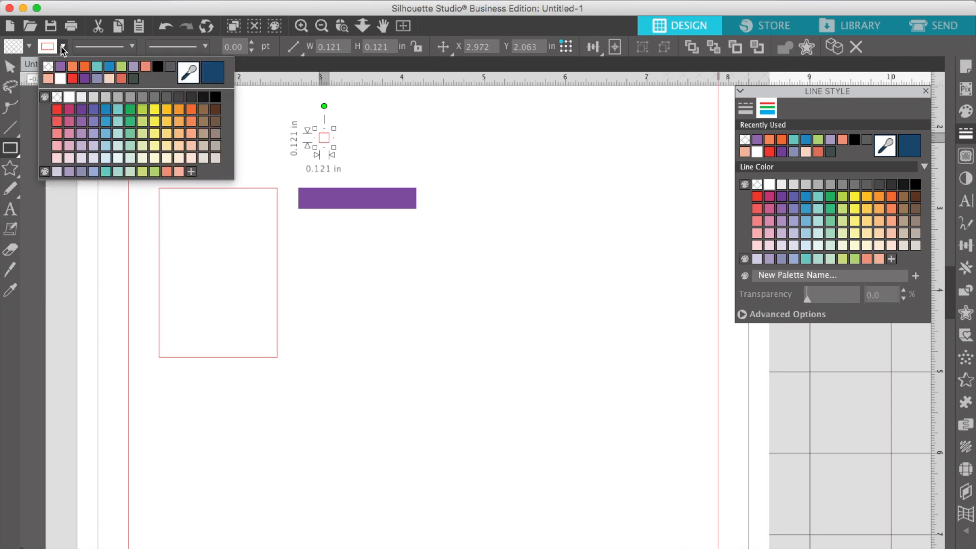
click(57, 96)
click(29, 47)
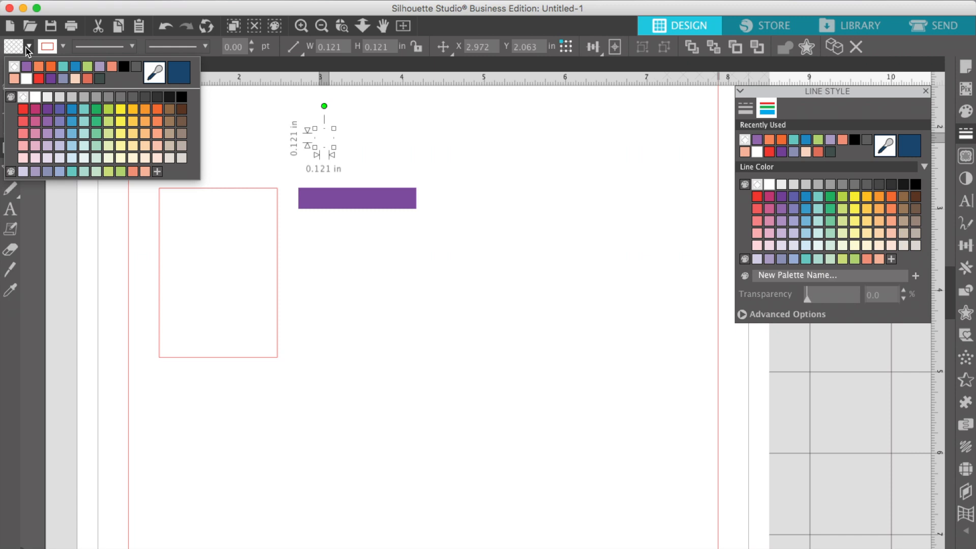
click(34, 97)
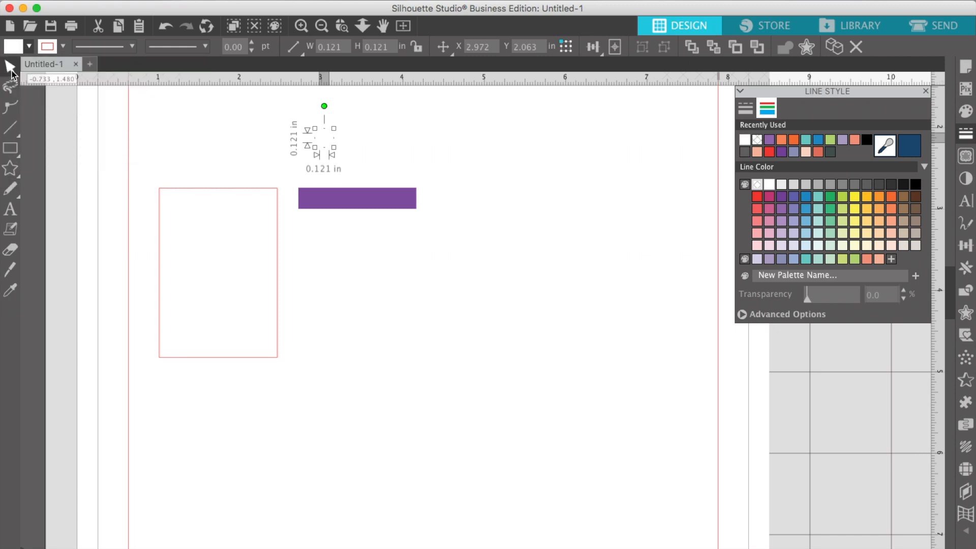
Move the white square onto the left end of the purple strip.
drag(328, 144, 313, 201)
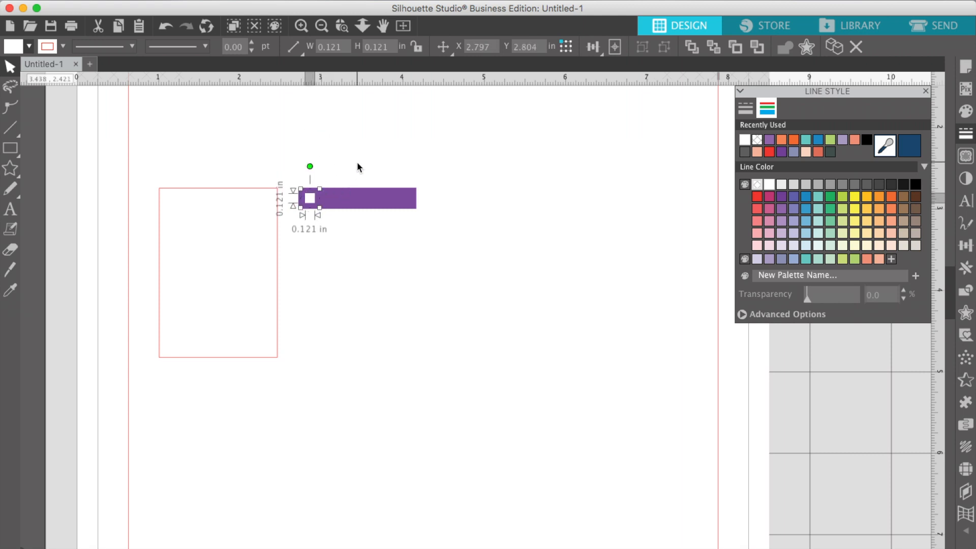
click(357, 161)
click(318, 204)
click(64, 47)
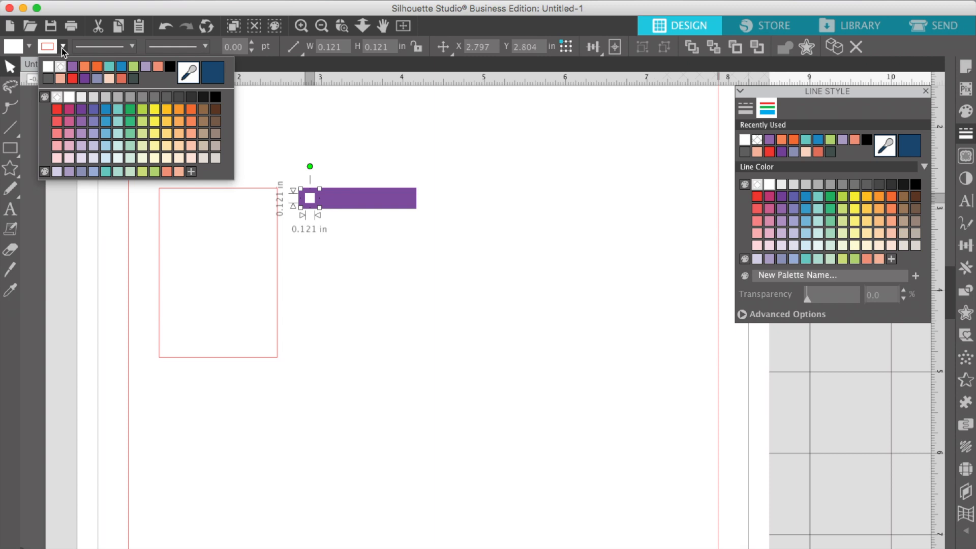
click(62, 48)
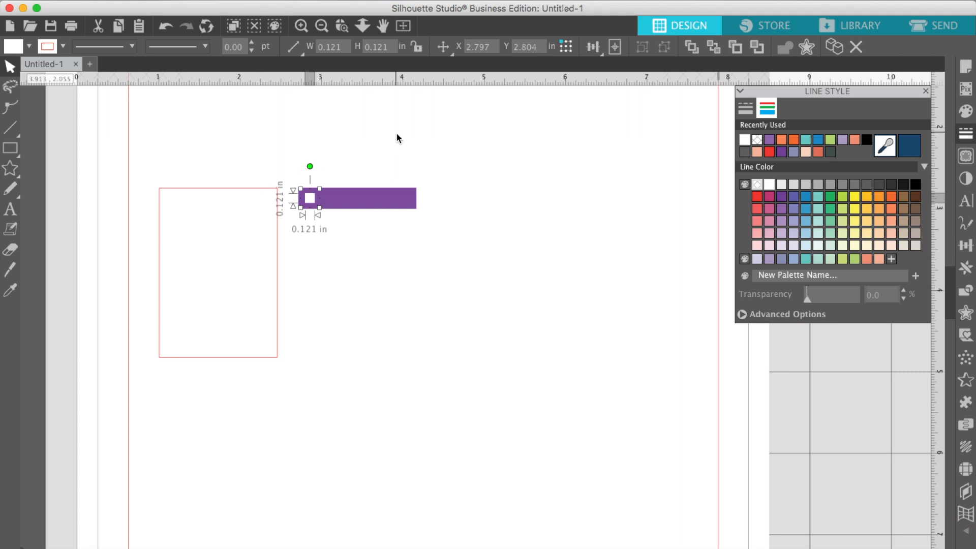
click(357, 166)
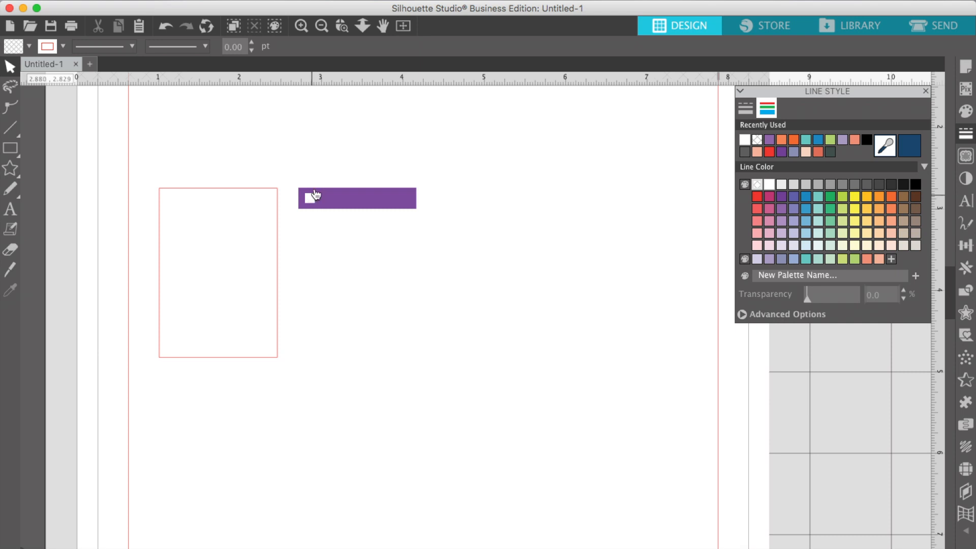
drag(309, 160, 354, 247)
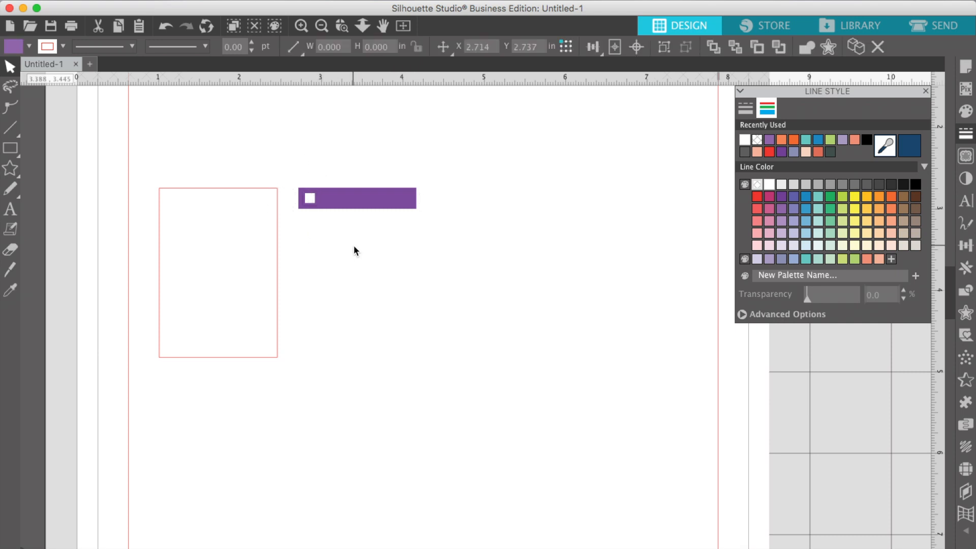
click(309, 200)
click(310, 202)
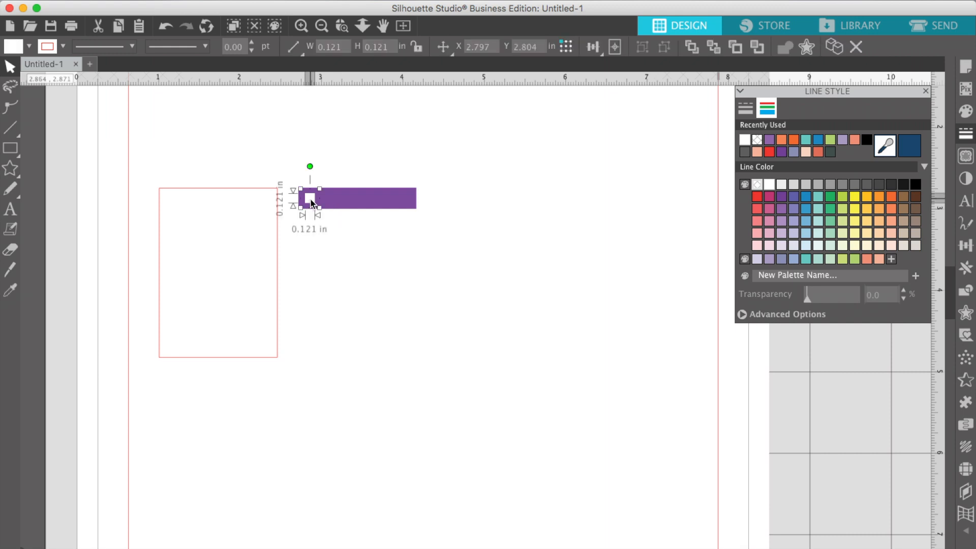
click(345, 165)
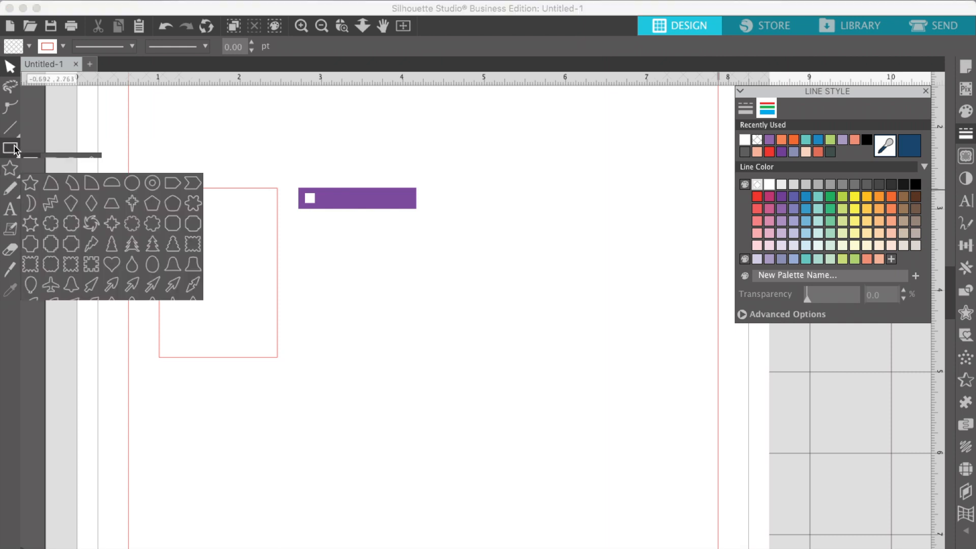
mouse_move(14, 145)
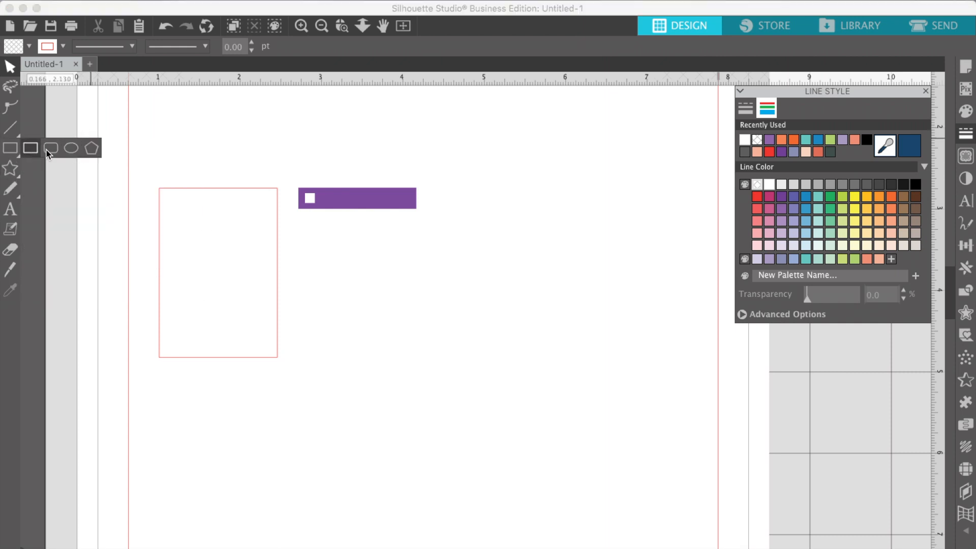
click(300, 135)
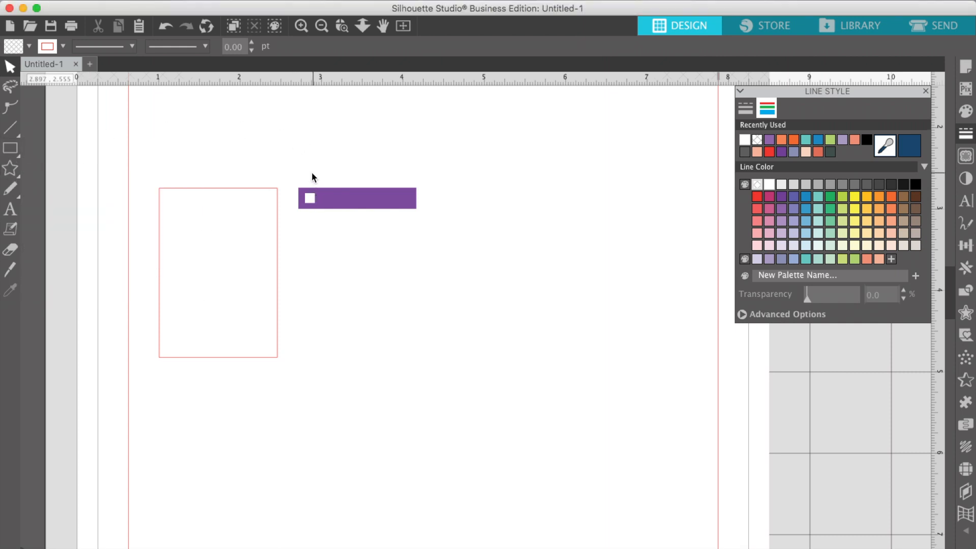
Center the white square vertically within the purple strip and shift it slightly left to X 2.780 in.
drag(312, 172, 327, 224)
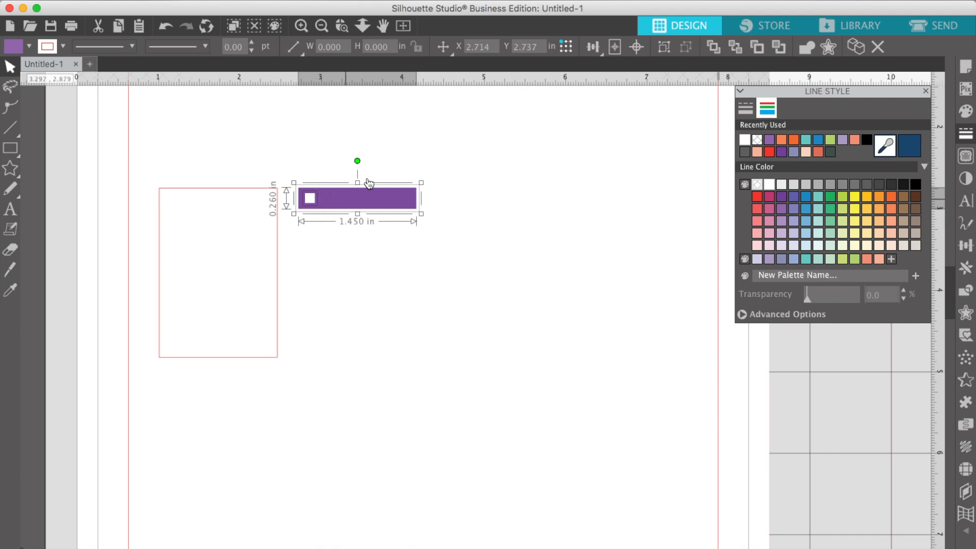
mouse_move(594, 47)
click(966, 246)
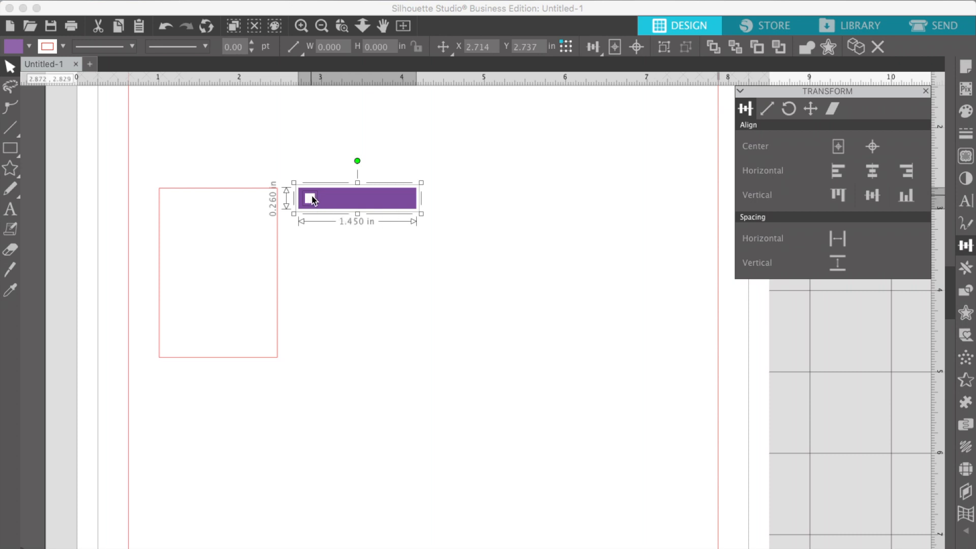
click(322, 246)
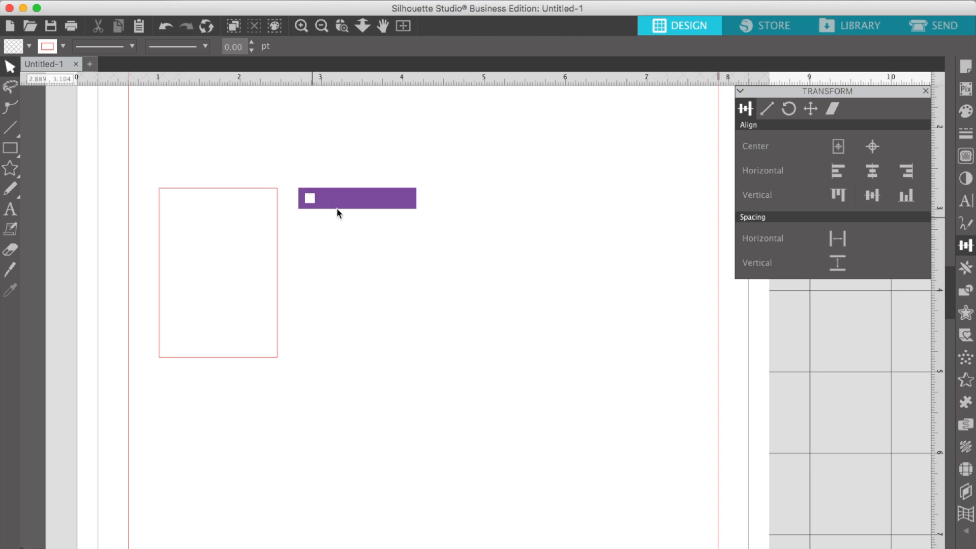
click(310, 201)
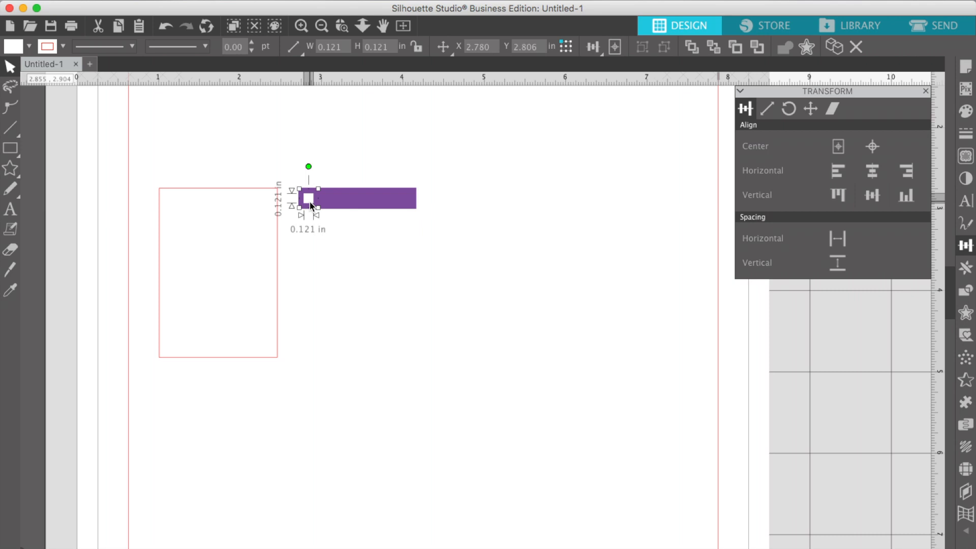
click(314, 261)
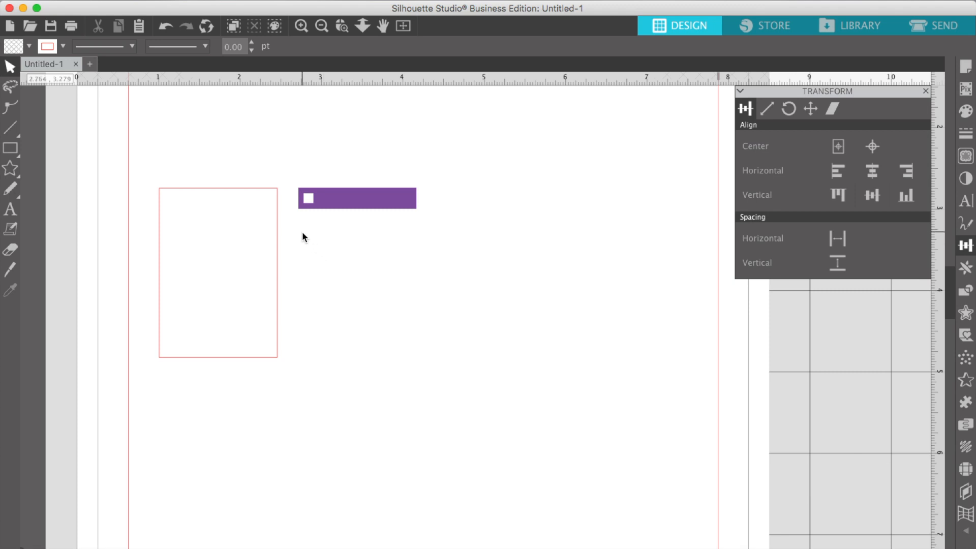
Group the purple strip with its white square and duplicate the group directly below.
drag(304, 170, 351, 243)
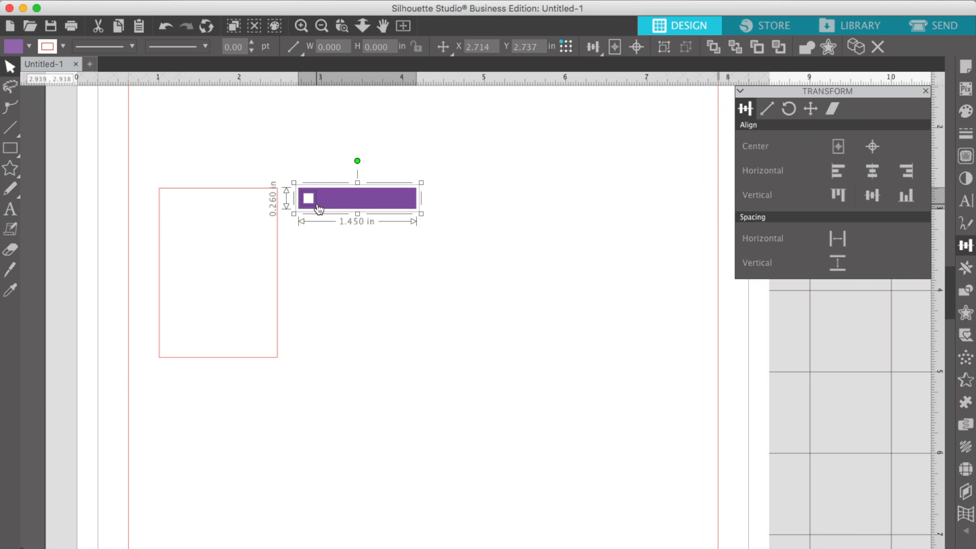
click(664, 47)
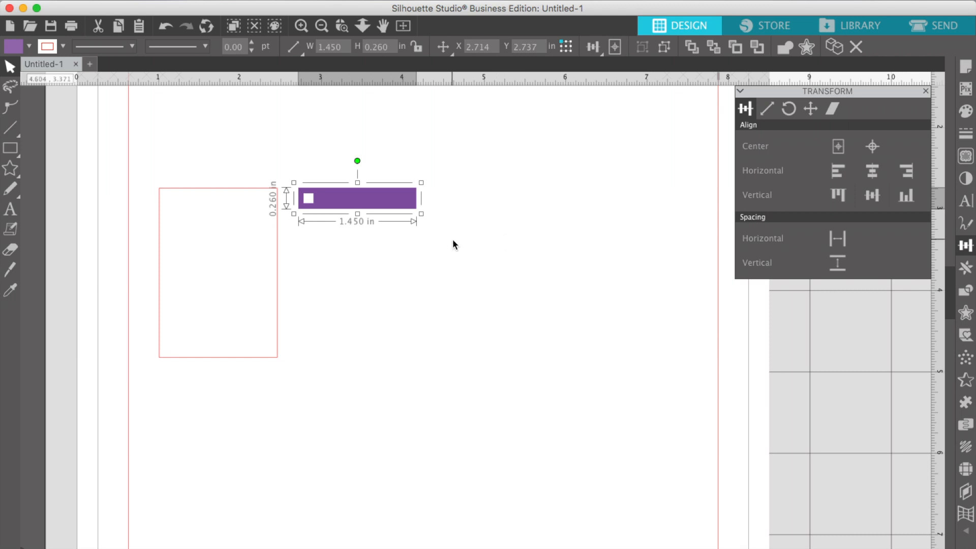
click(966, 270)
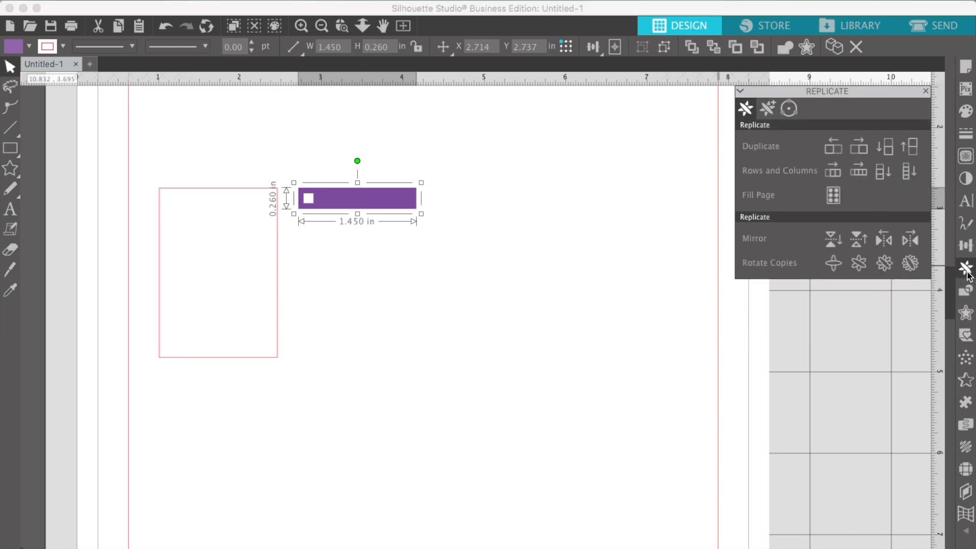
click(887, 147)
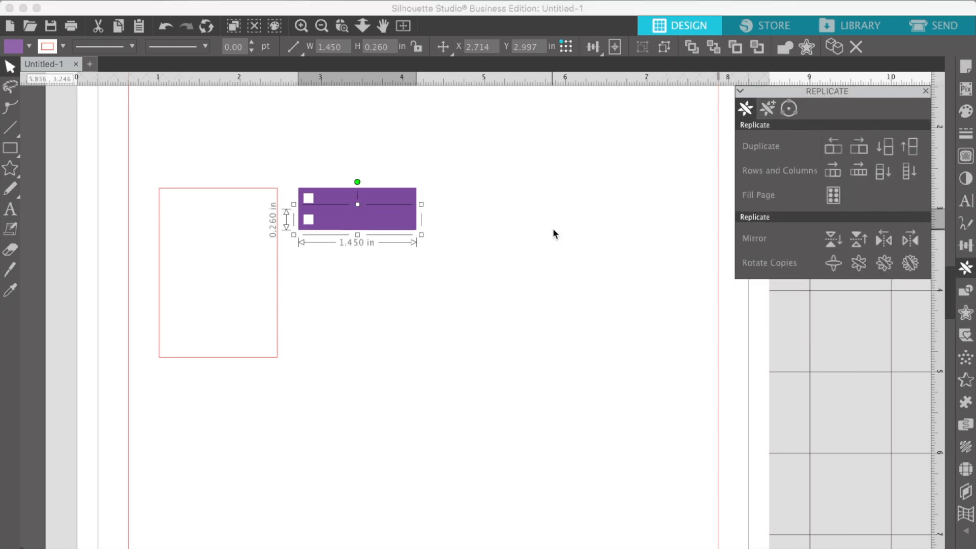
click(487, 234)
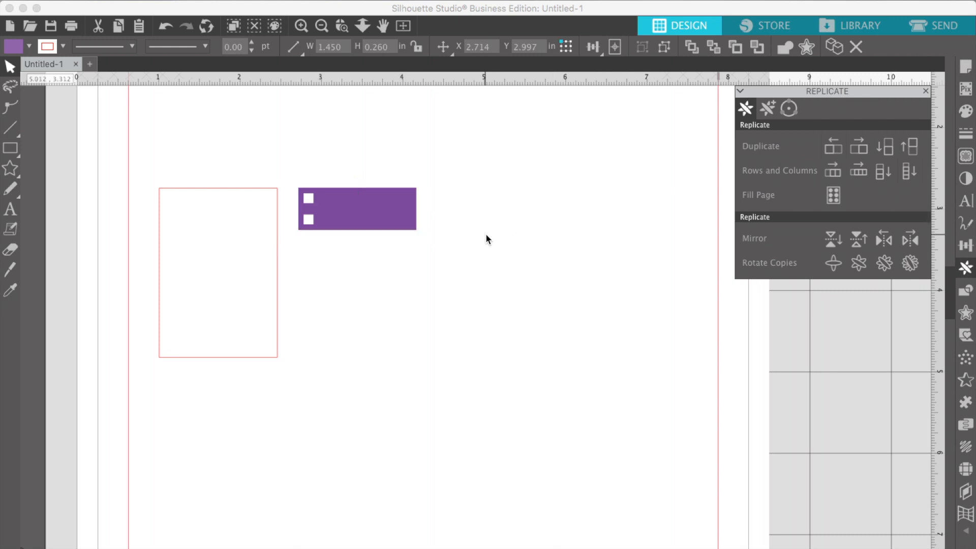
Duplicate the lower purple checkbox strip downward four times so six strips are stacked.
click(390, 225)
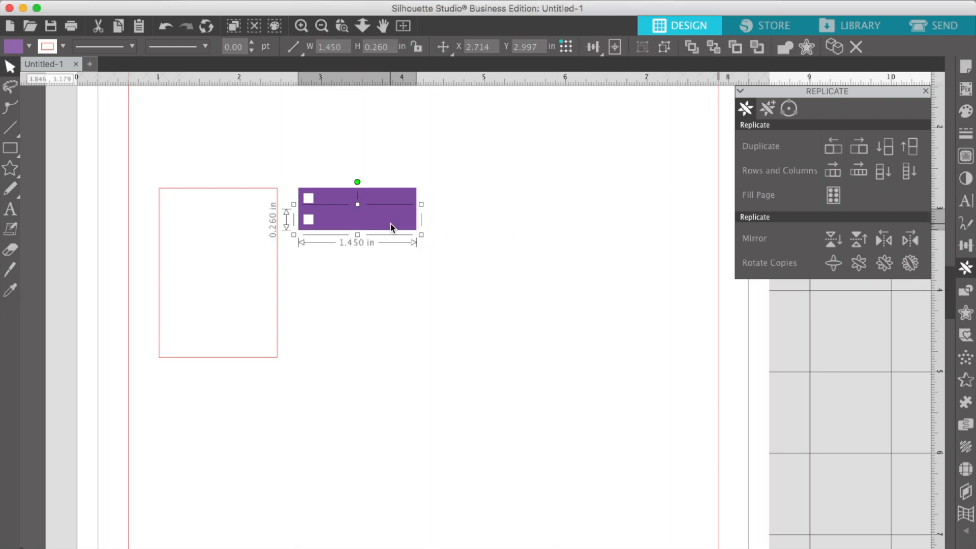
click(889, 150)
click(889, 150)
click(889, 150)
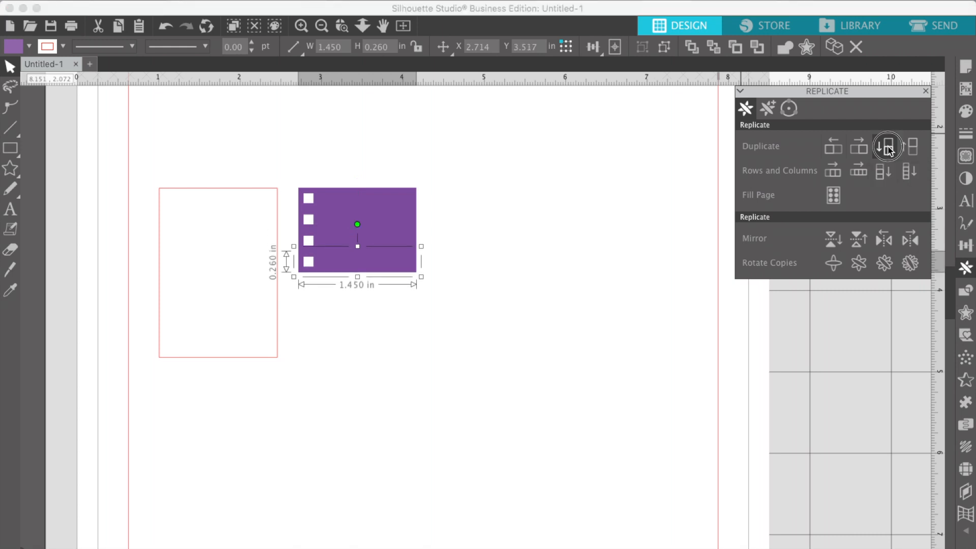
click(889, 150)
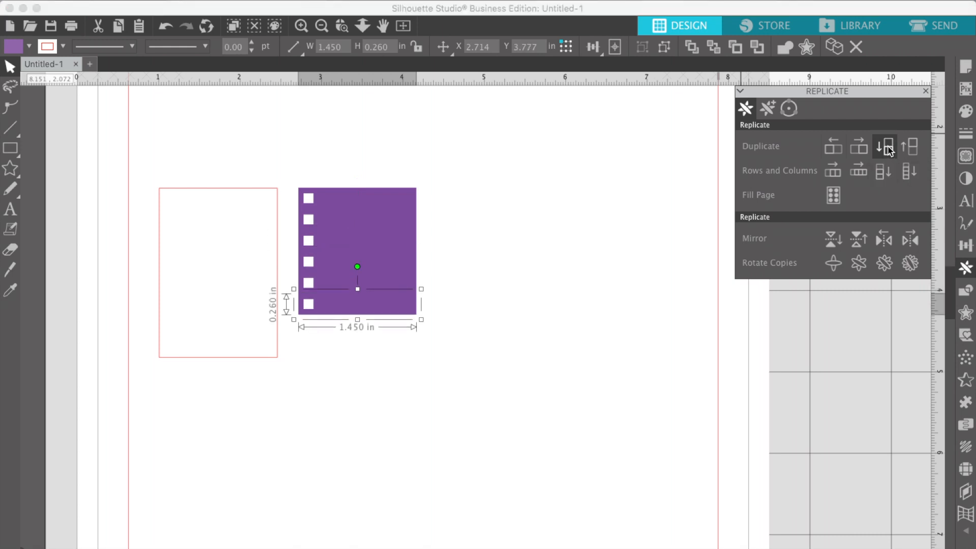
click(522, 265)
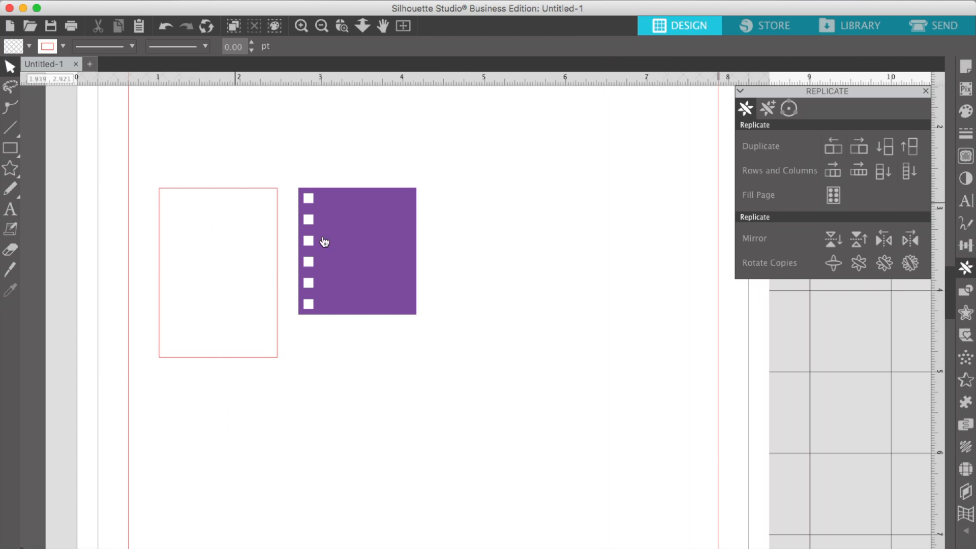
Ungroup the five strips below the top one so each strip separates from its white checkbox.
click(406, 303)
click(361, 214)
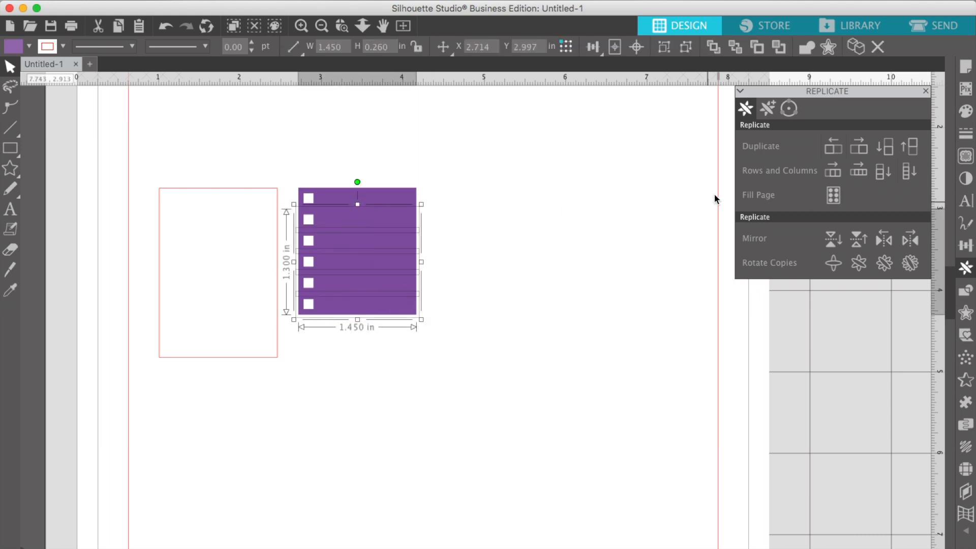
click(686, 49)
click(442, 344)
click(375, 218)
click(461, 243)
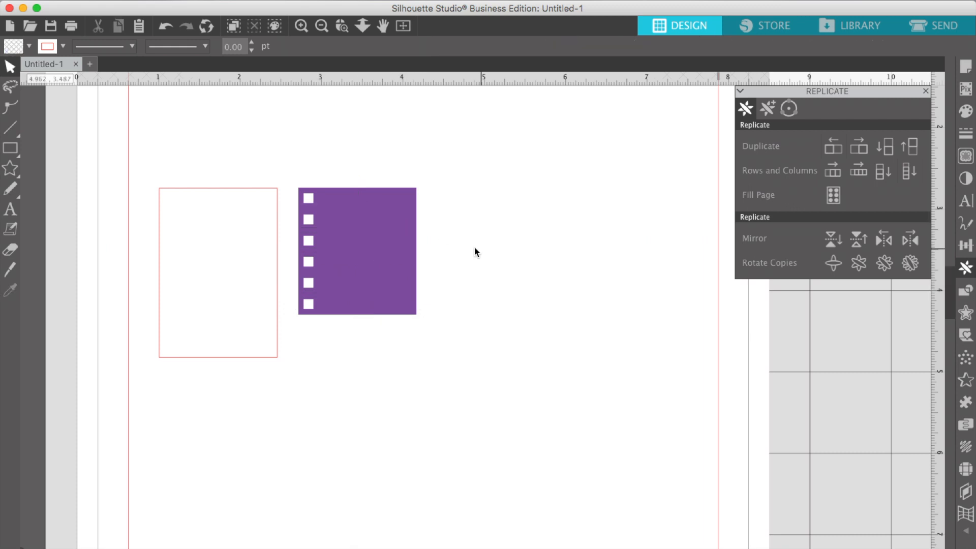
Keep the second strip's original purple fill and set its transparency to about 11%.
click(367, 222)
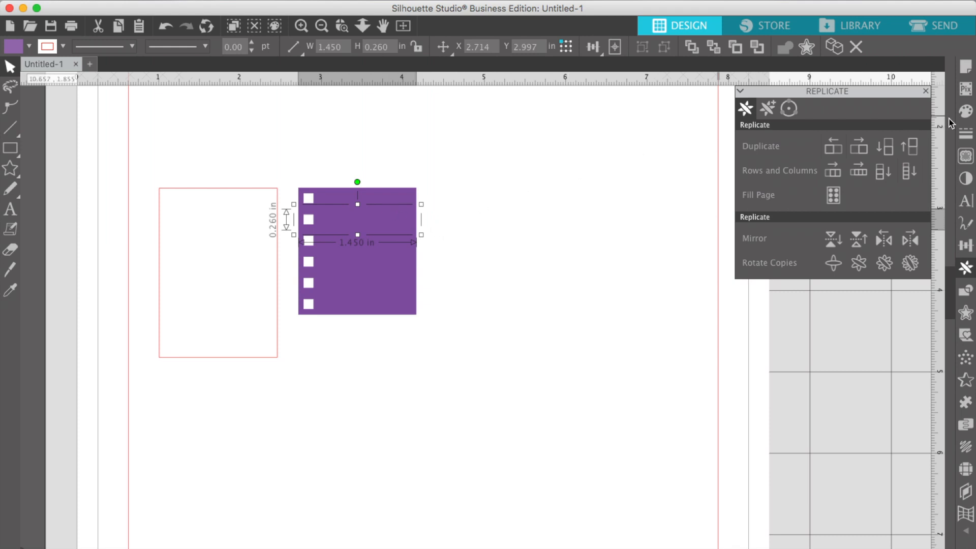
click(966, 113)
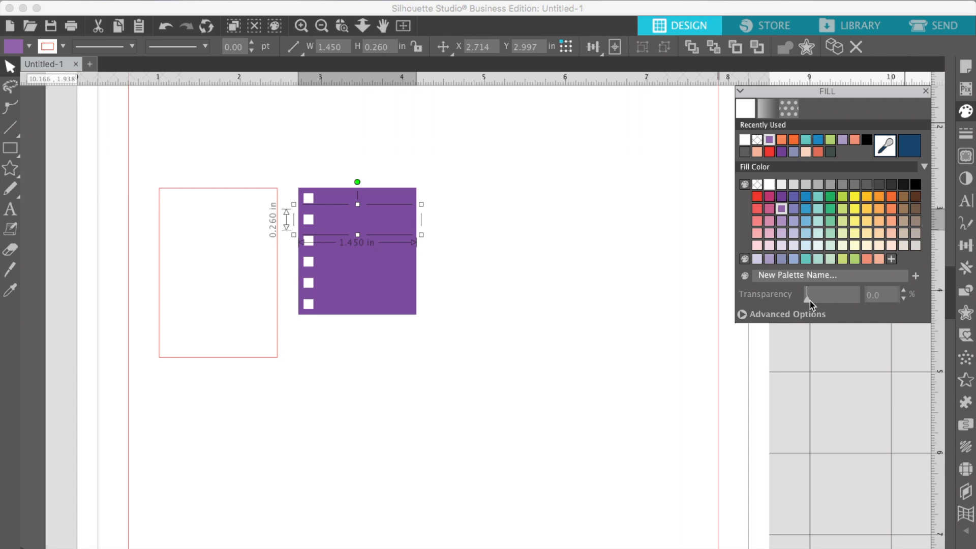
click(782, 223)
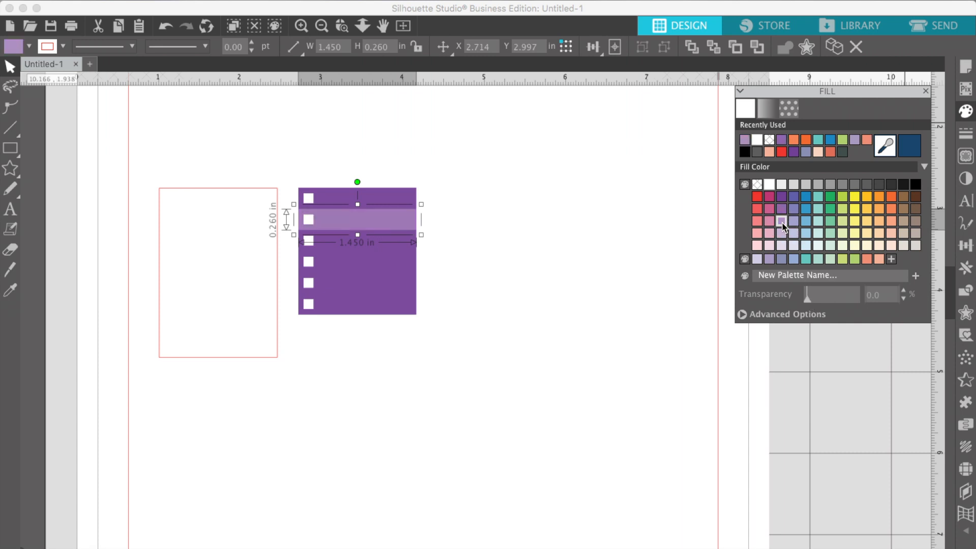
click(782, 211)
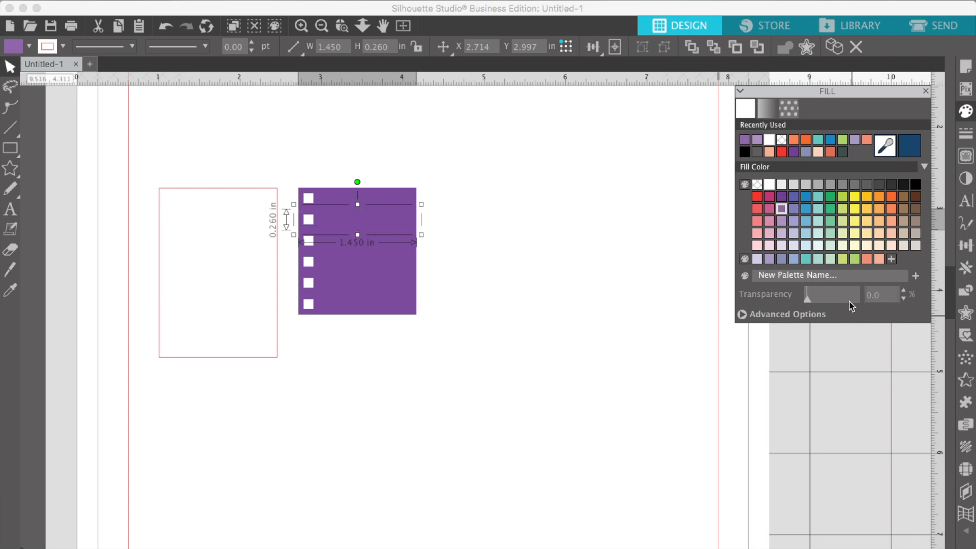
drag(807, 300, 812, 299)
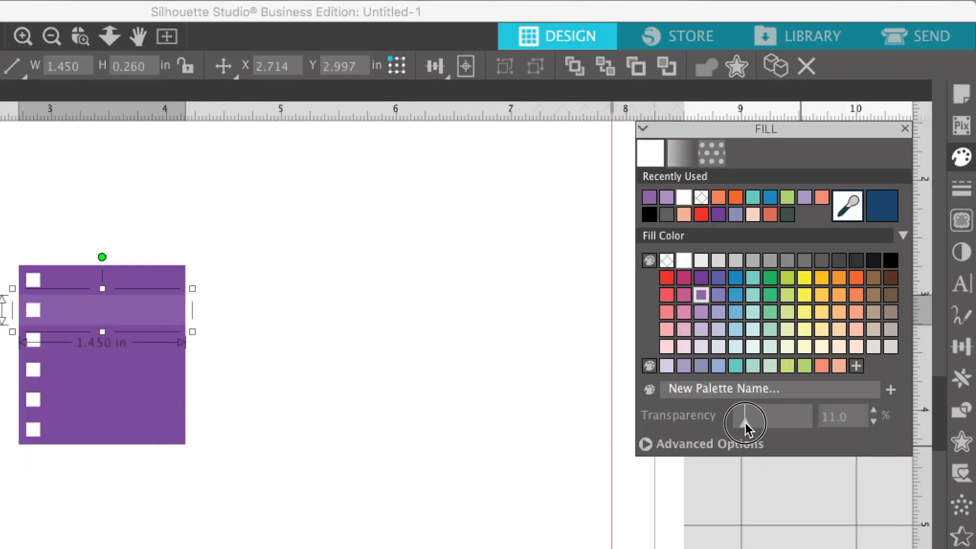
drag(748, 429, 749, 428)
click(364, 445)
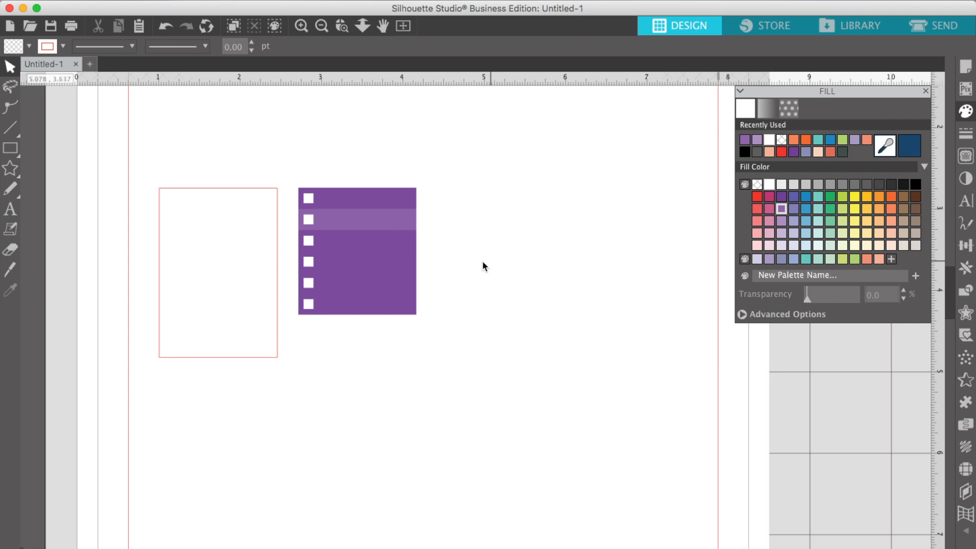
Set the fill transparency of the third strip to 22% and the fourth strip to 29%.
click(385, 240)
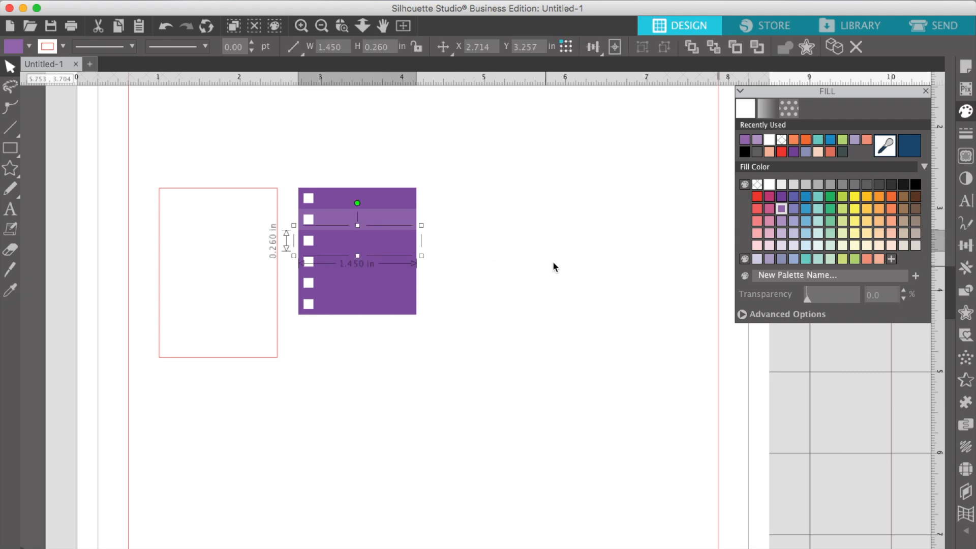
drag(807, 301, 819, 301)
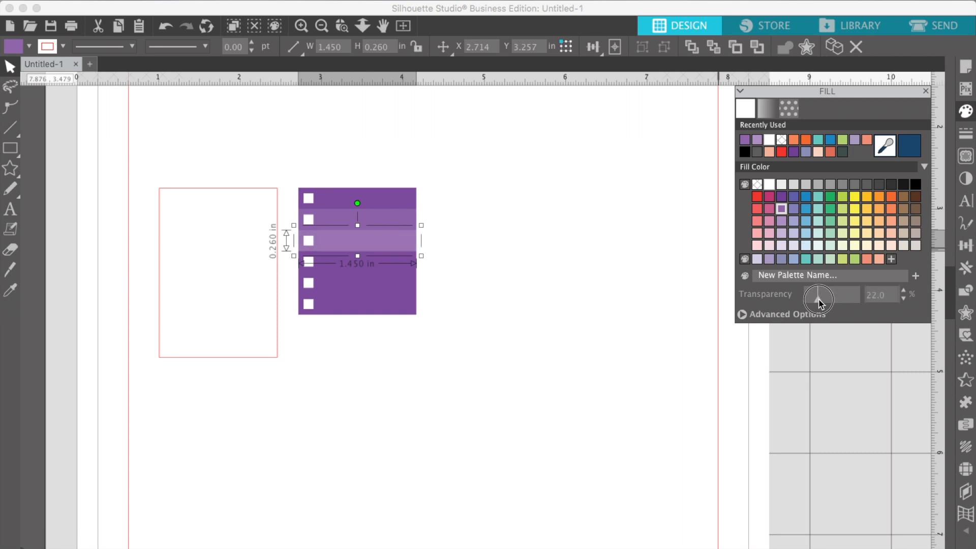
drag(820, 302, 819, 299)
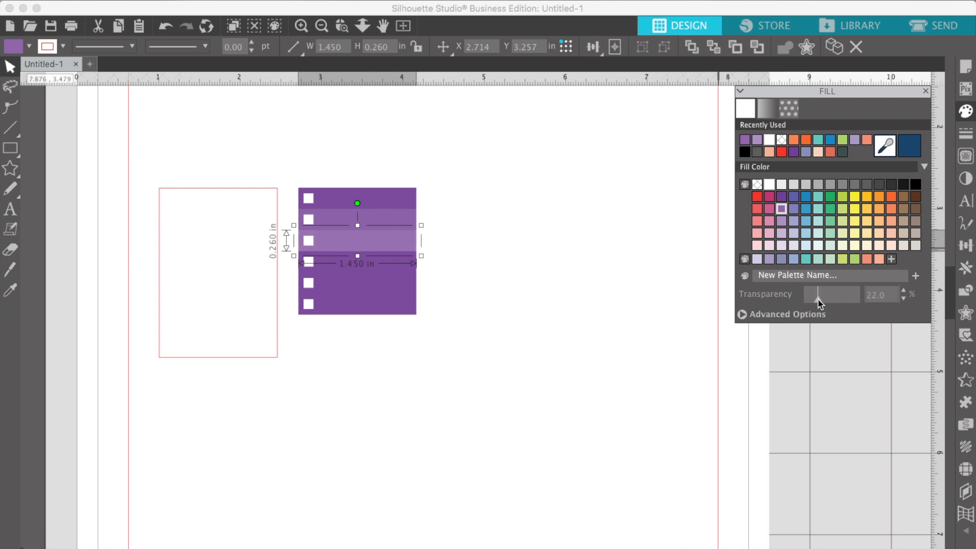
click(584, 325)
click(399, 264)
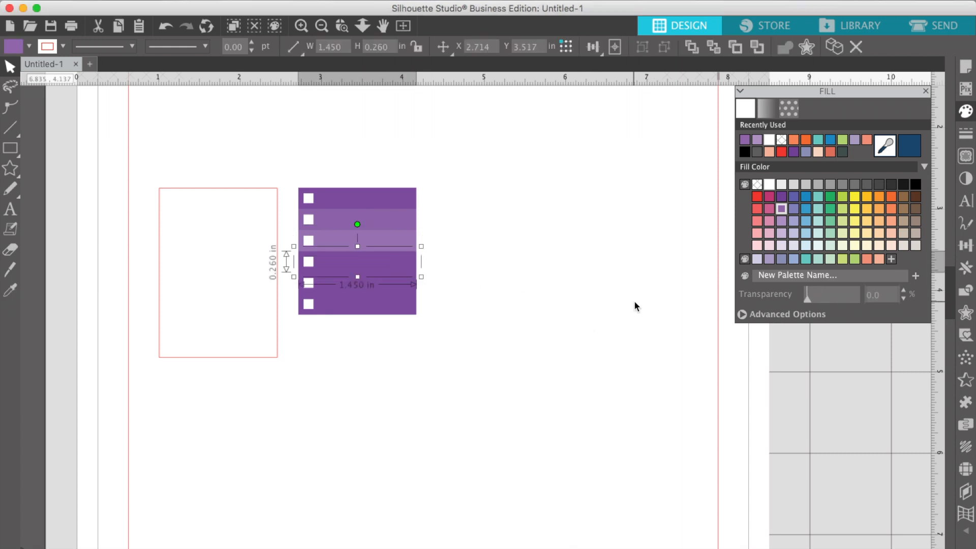
drag(807, 300, 820, 303)
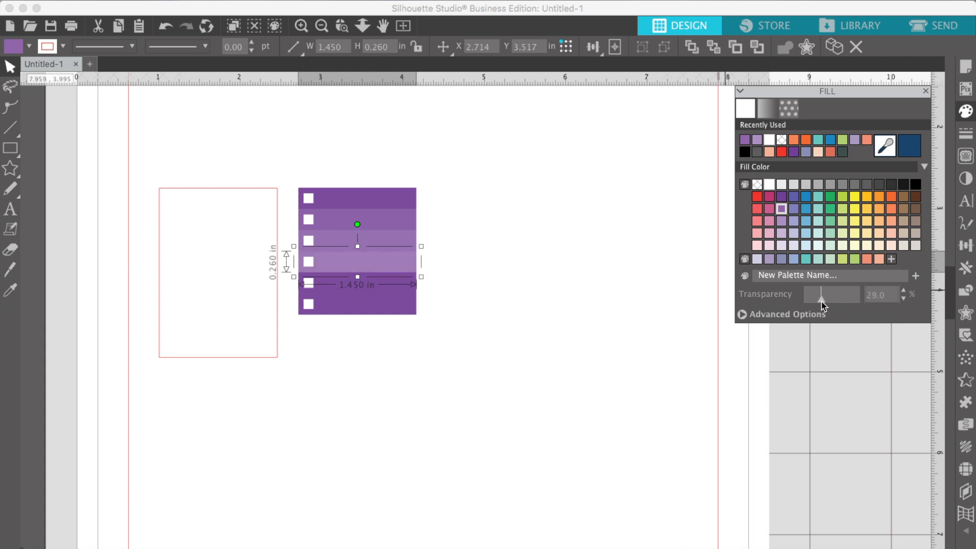
click(532, 379)
Set the fill transparency of the fifth strip to 34% and the bottom strip to 53%.
click(404, 289)
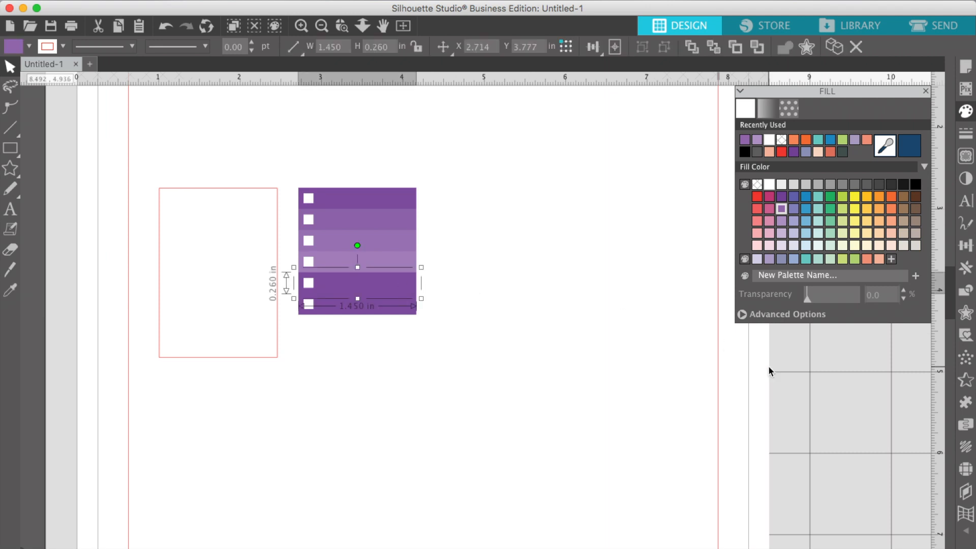
drag(807, 300, 822, 300)
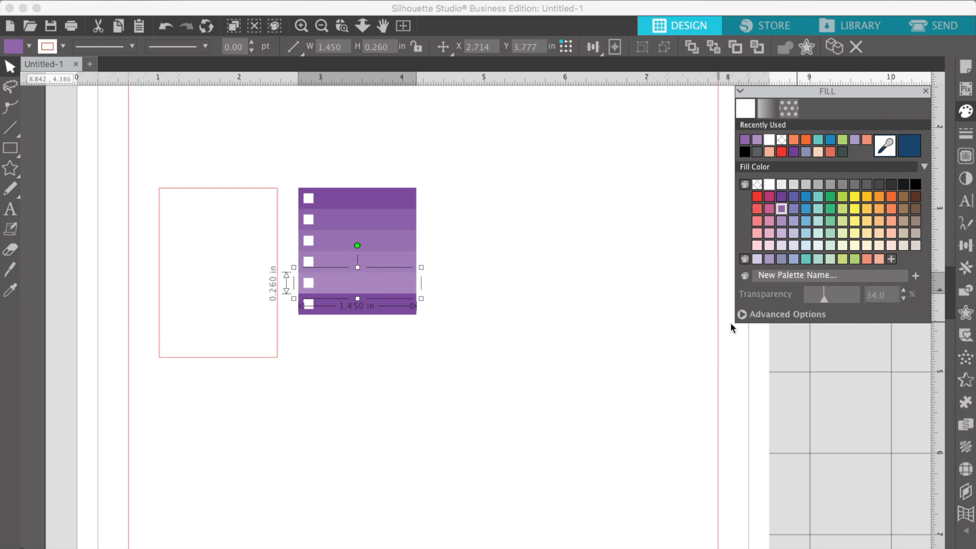
click(550, 377)
click(391, 311)
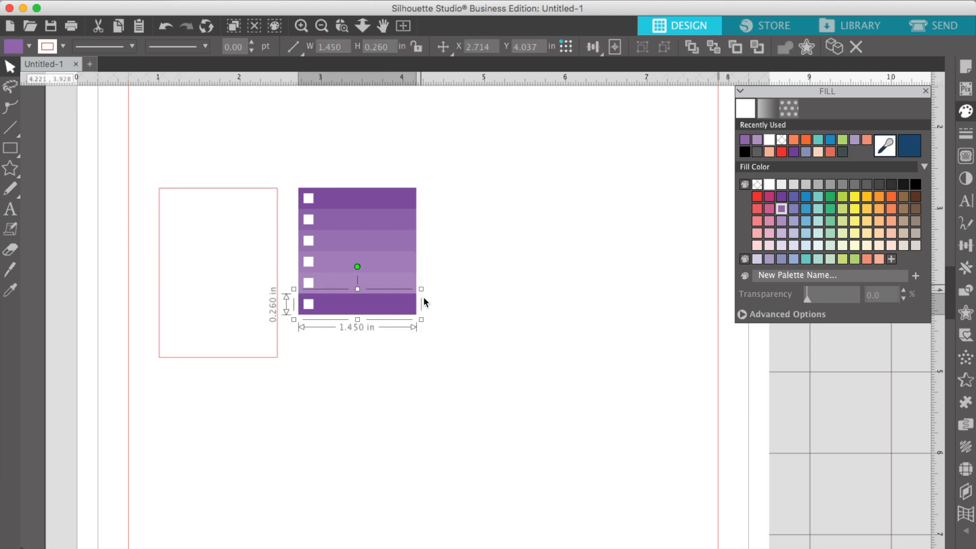
drag(812, 302, 836, 303)
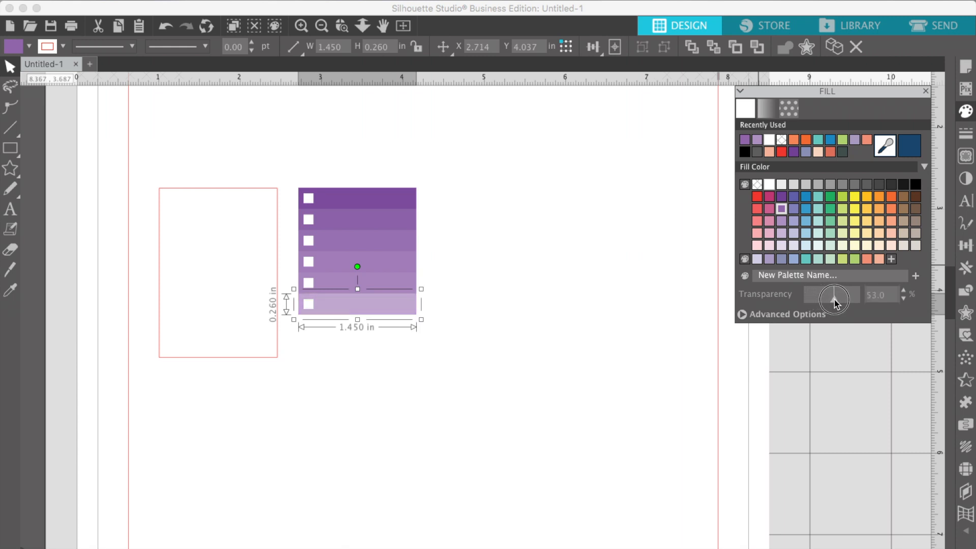
click(556, 377)
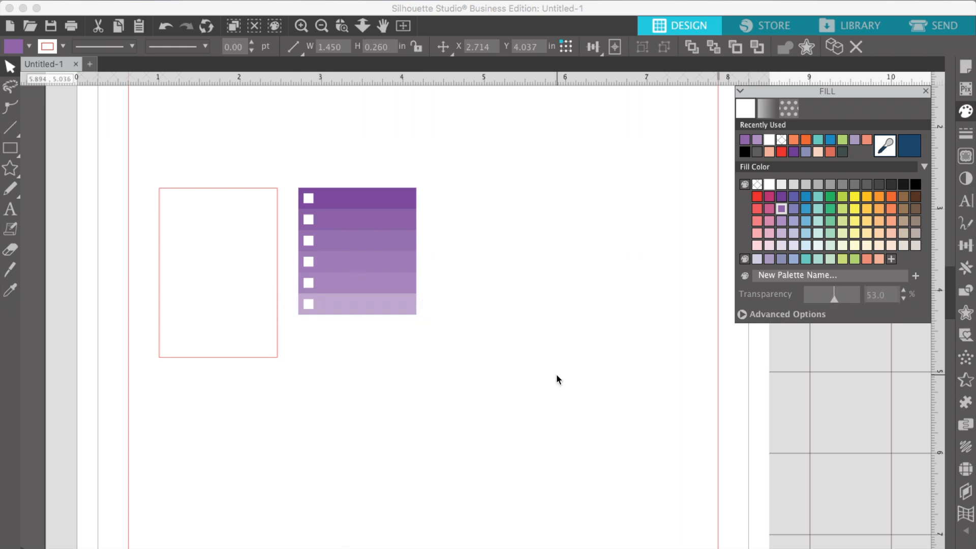
Set the fifth strip's fill transparency to 41%.
click(393, 294)
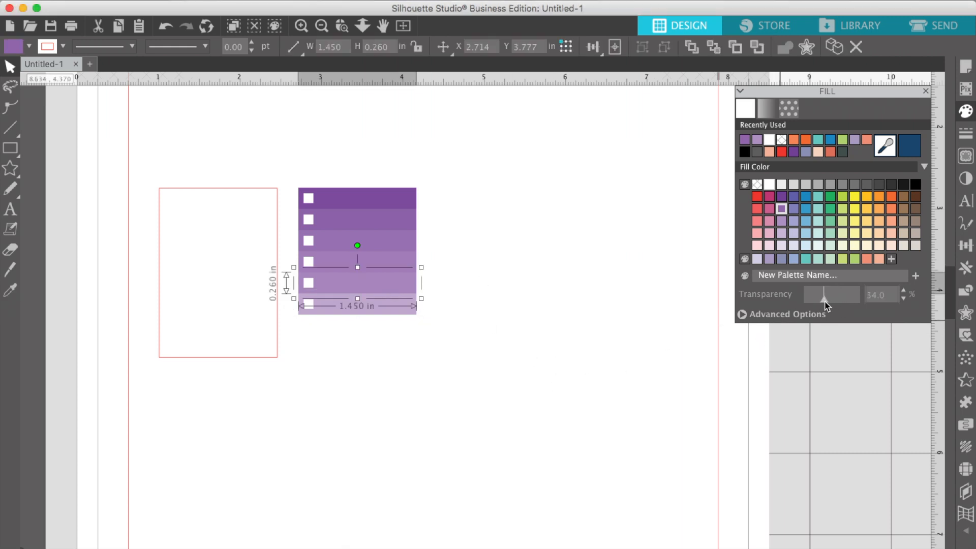
click(401, 303)
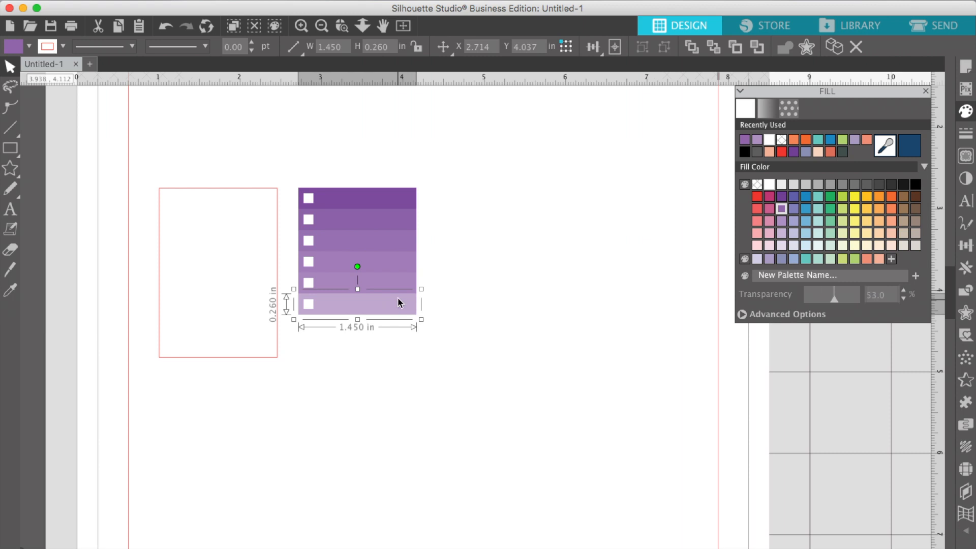
click(399, 287)
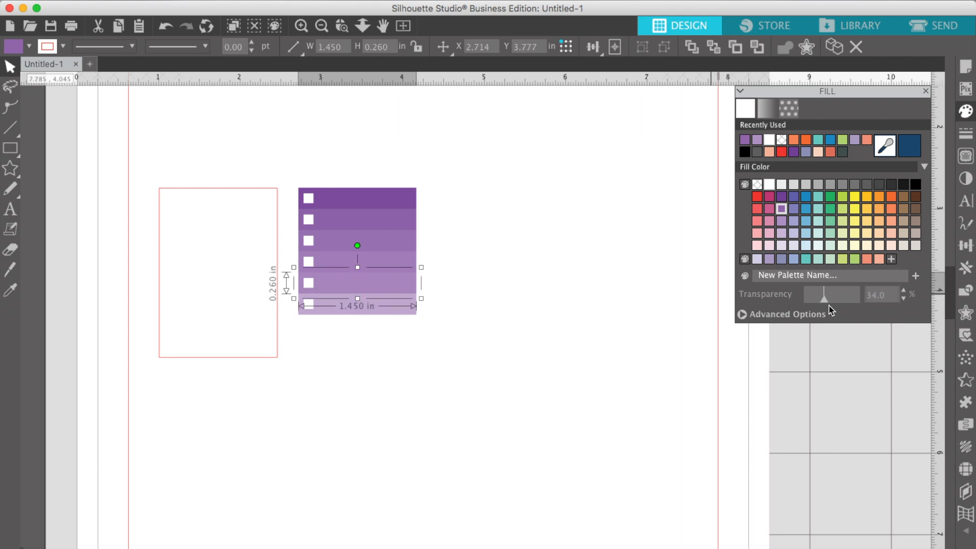
drag(825, 302, 829, 305)
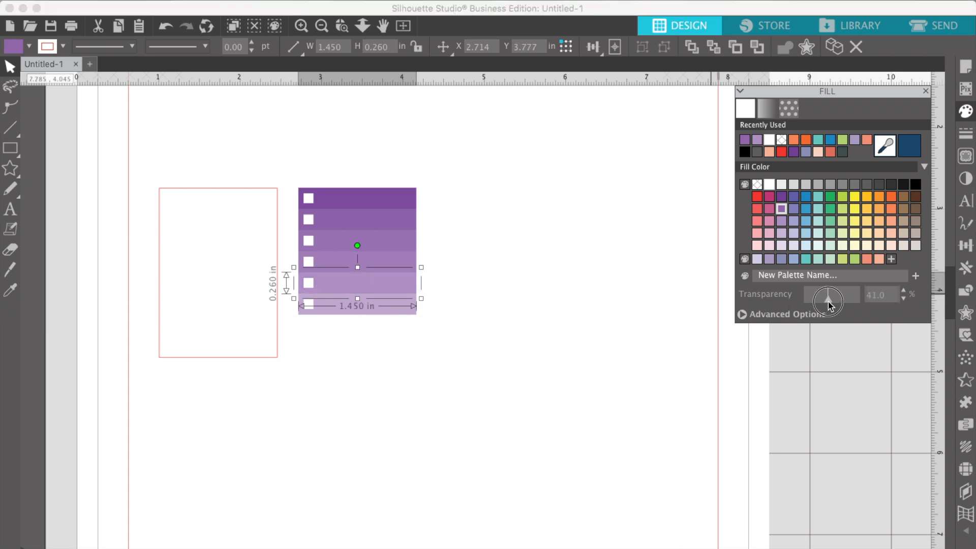
click(528, 299)
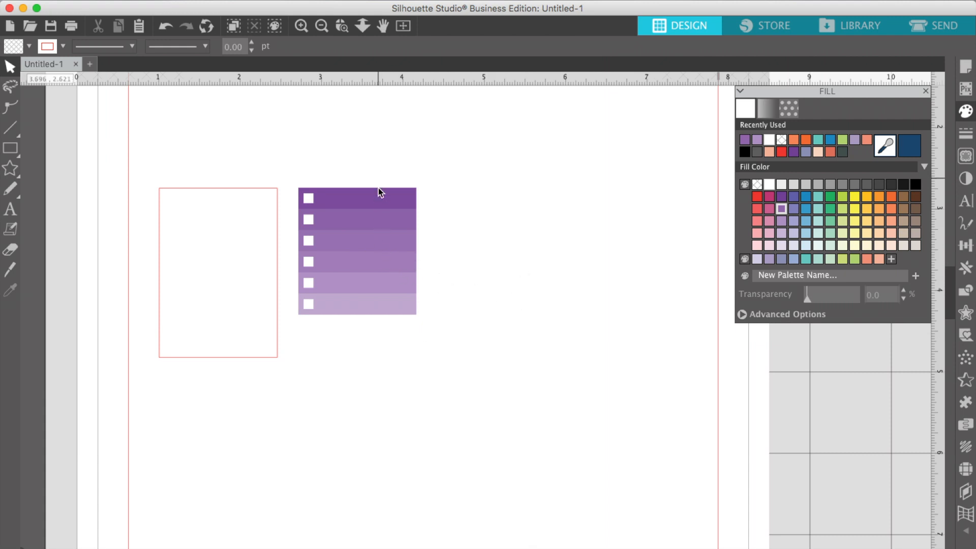
click(395, 311)
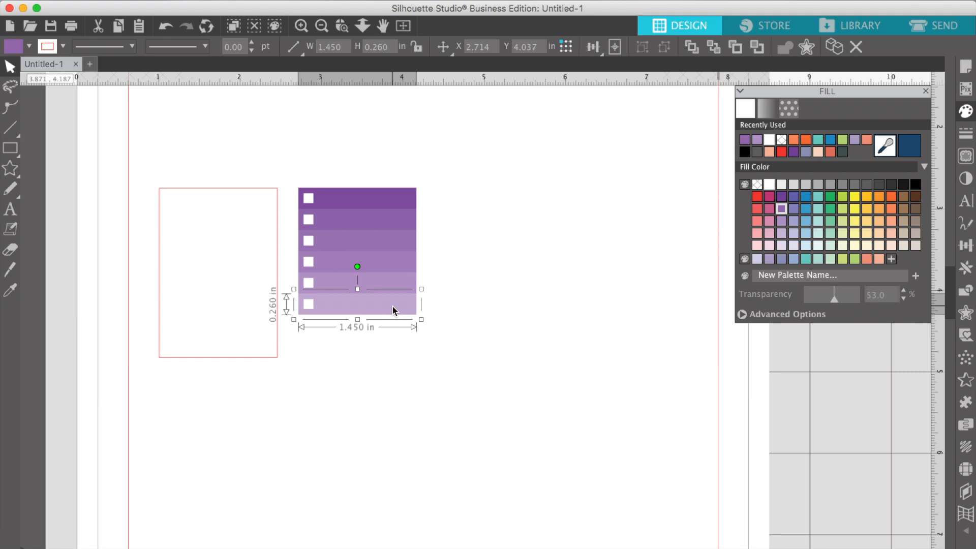
click(514, 306)
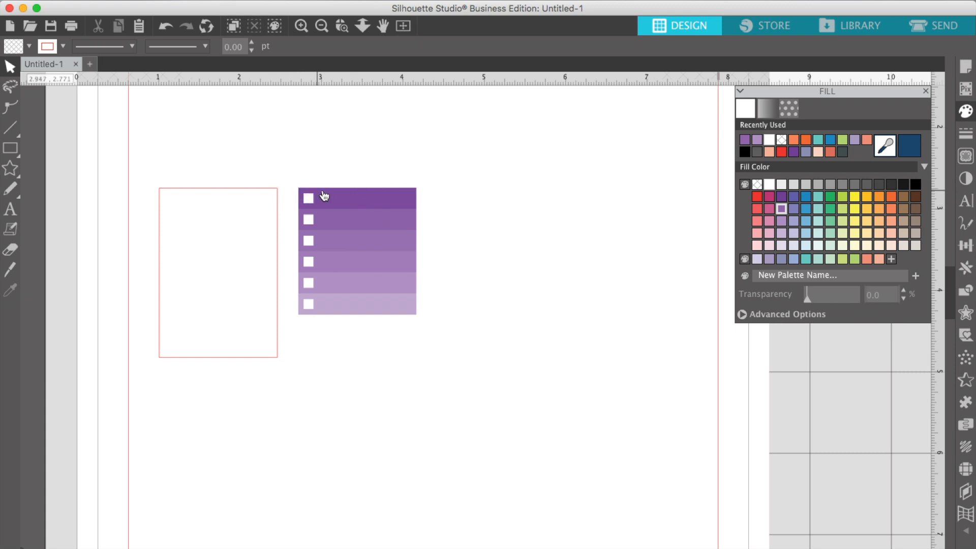
drag(348, 171, 383, 395)
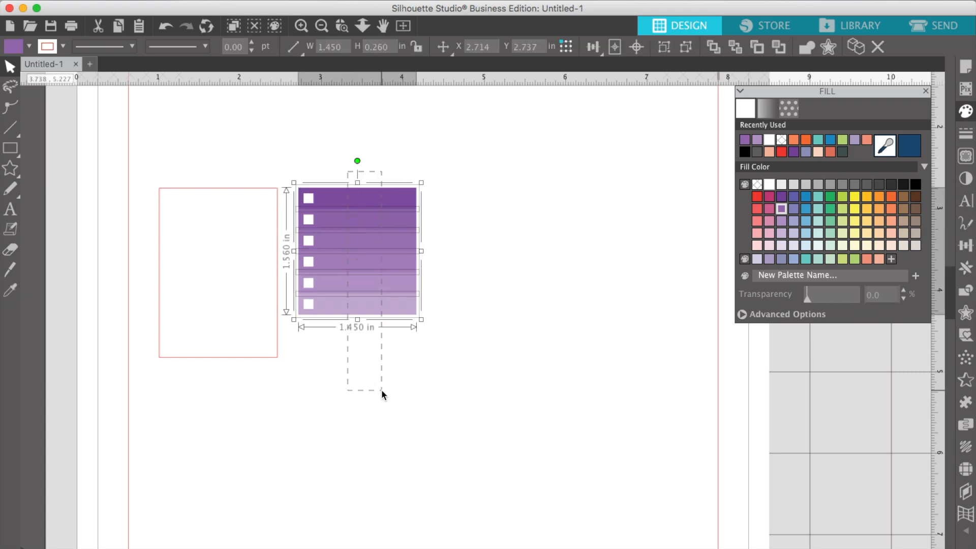
click(453, 337)
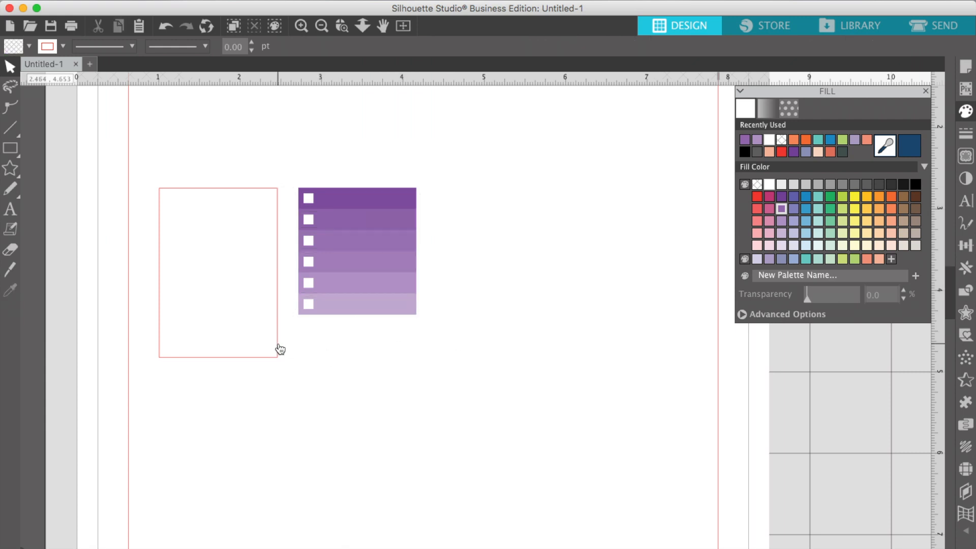
Move the red outline rectangle over the stack of purple strips, slightly right of and below the stack's top-left corner.
drag(280, 349, 442, 358)
click(443, 360)
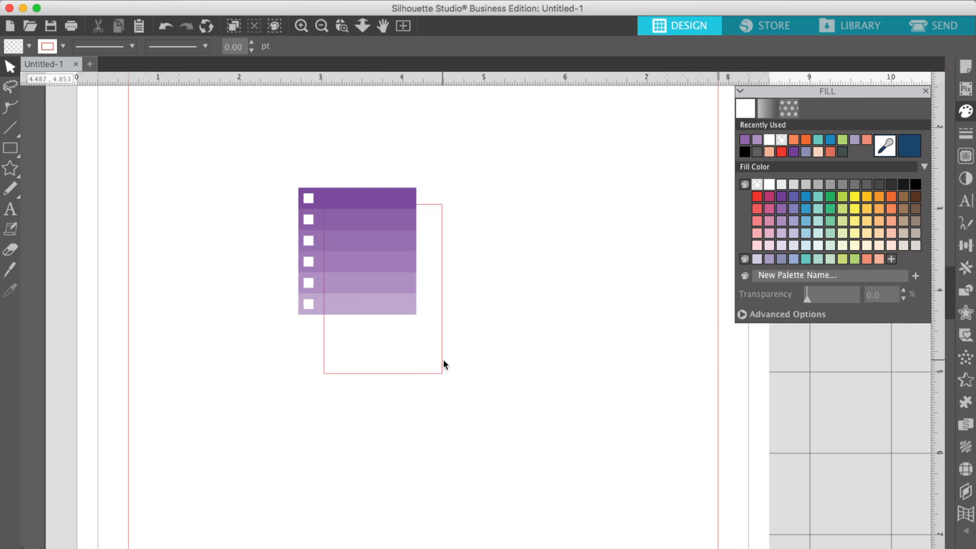
drag(443, 296, 443, 289)
click(444, 289)
Left-align the outline rectangle with the top purple strip.
drag(384, 164, 427, 200)
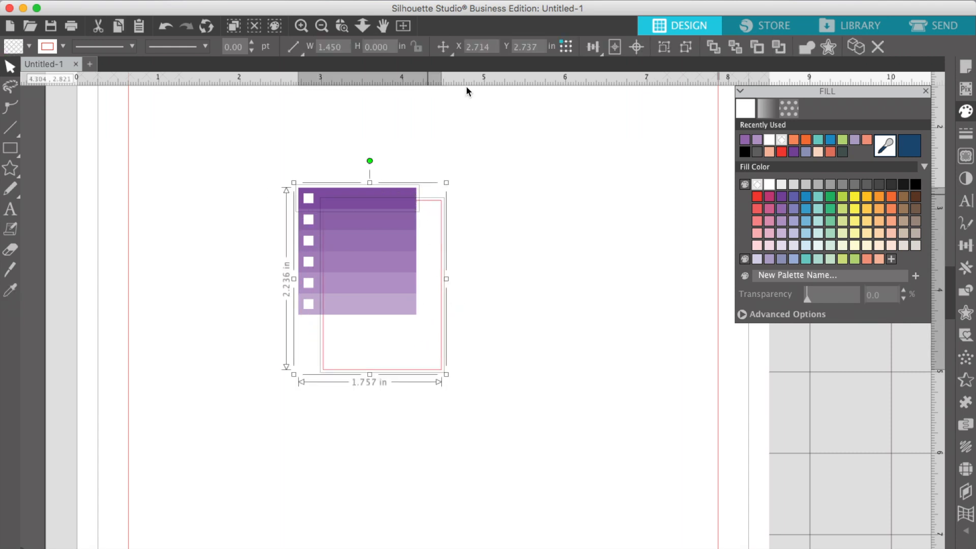
click(593, 47)
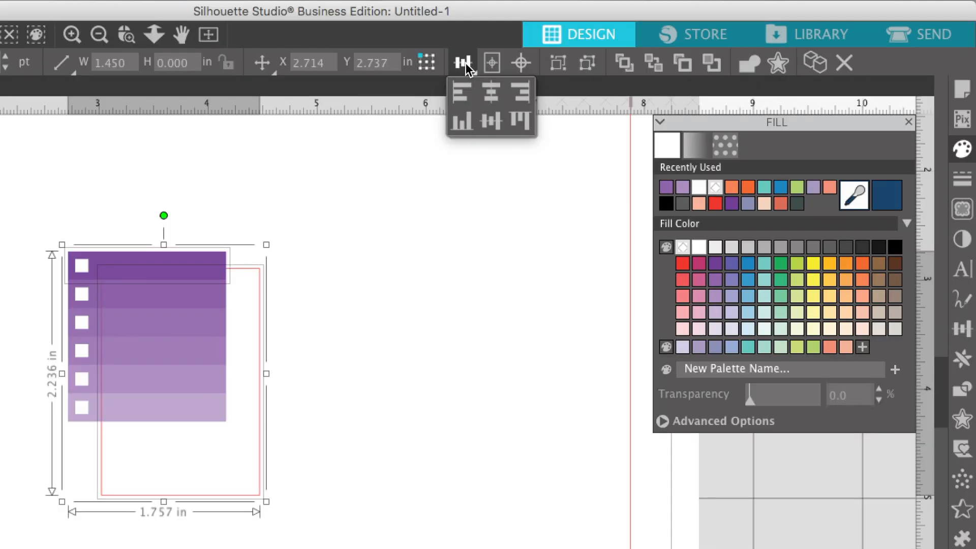
click(460, 93)
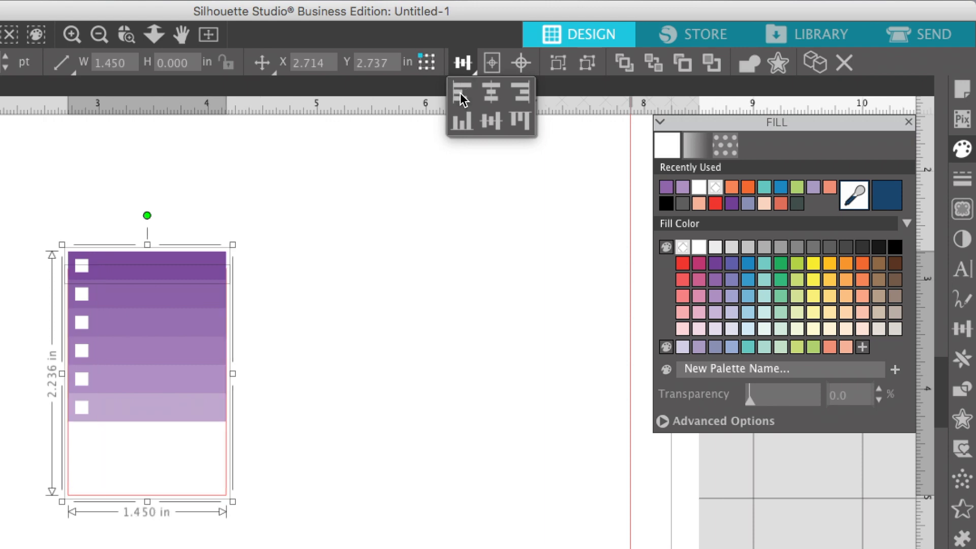
Top-align the red outline rectangle with the top purple strip and shorten it to about 1.564 in high to fit the stack.
click(522, 121)
click(273, 389)
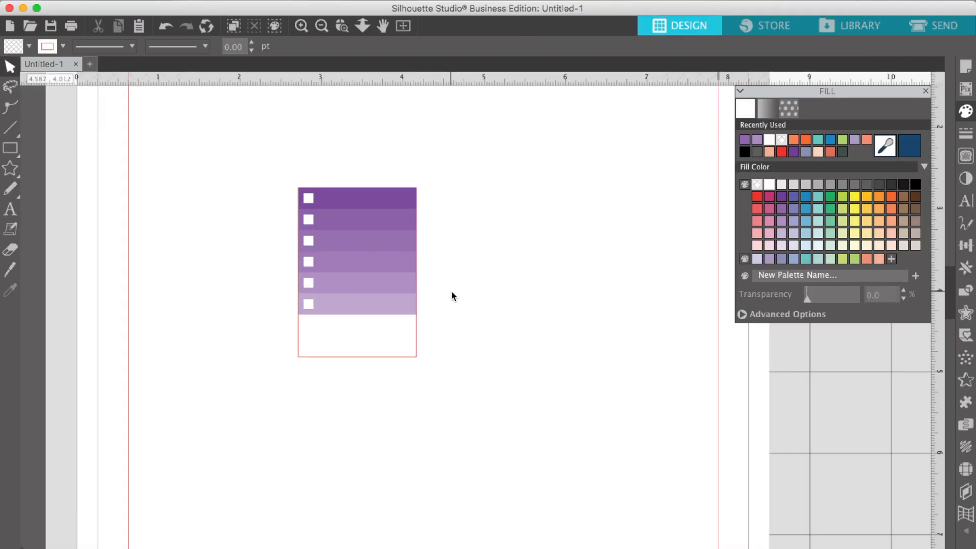
click(302, 334)
drag(355, 358, 352, 318)
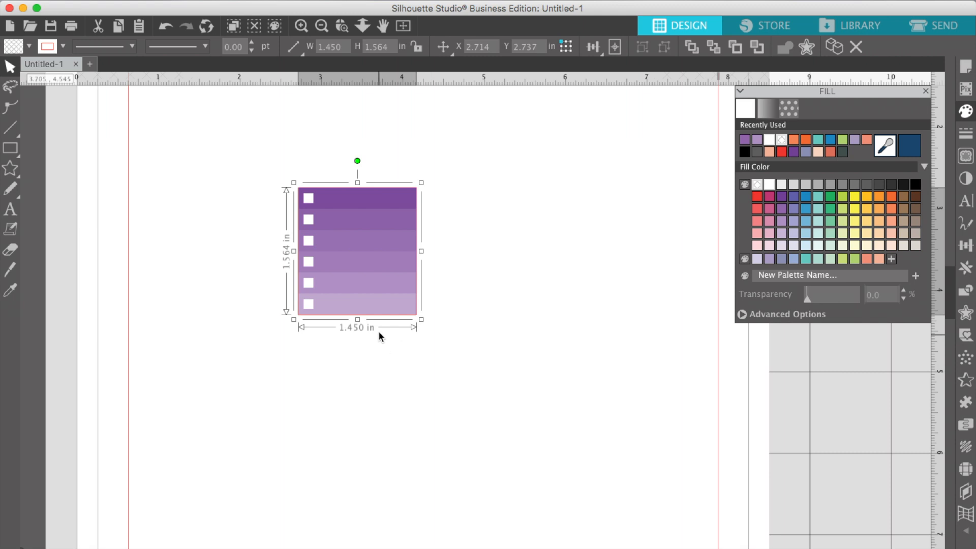
Nudge the outline rectangle to the right and select the six strips together to check the stack's exact height.
key(Right)
key(Right)
key(Right)
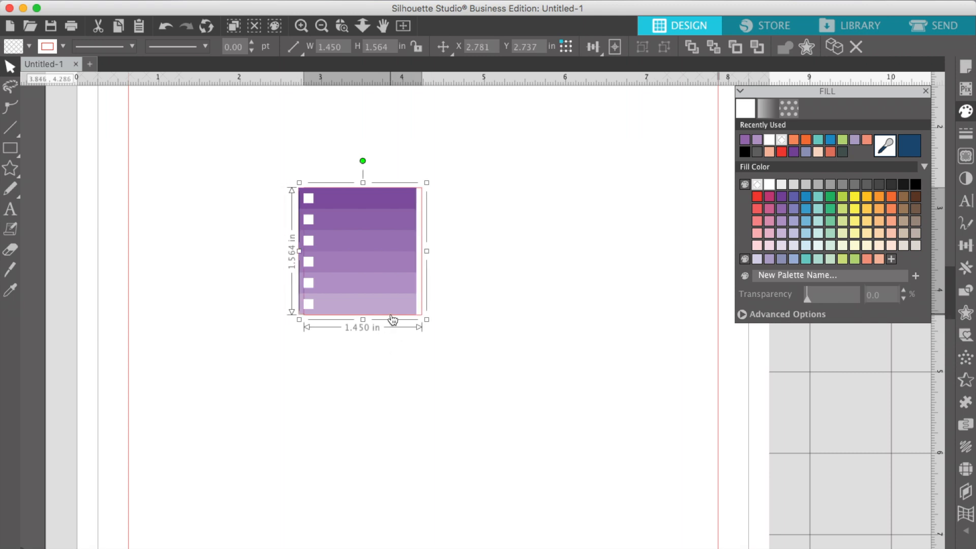
click(248, 177)
drag(272, 166, 300, 334)
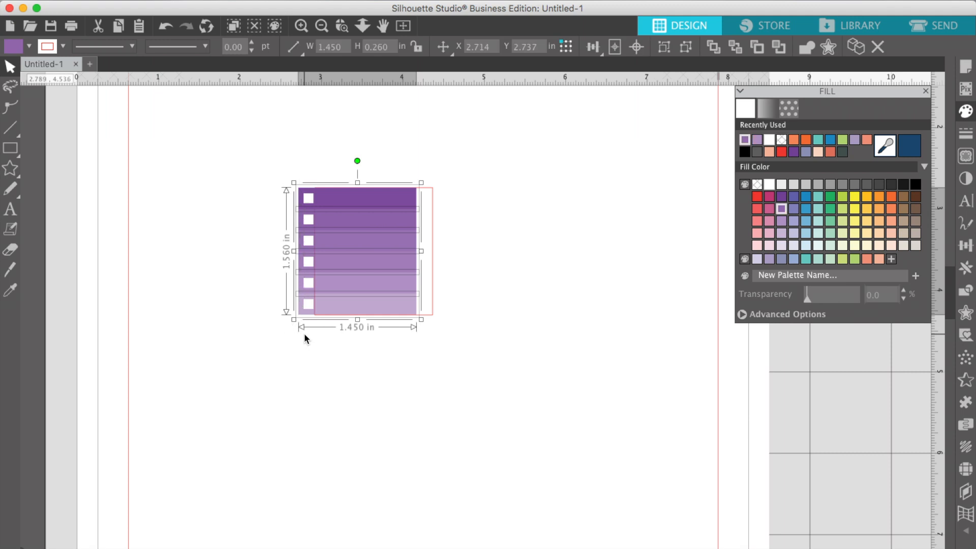
Set the red outline rectangle's height to 1.56 in.
double_click(435, 317)
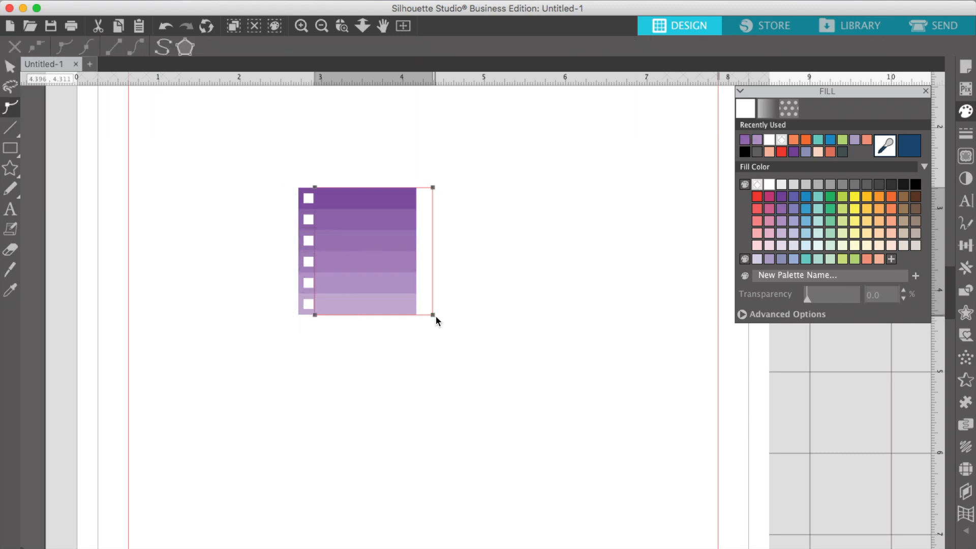
click(426, 343)
click(434, 303)
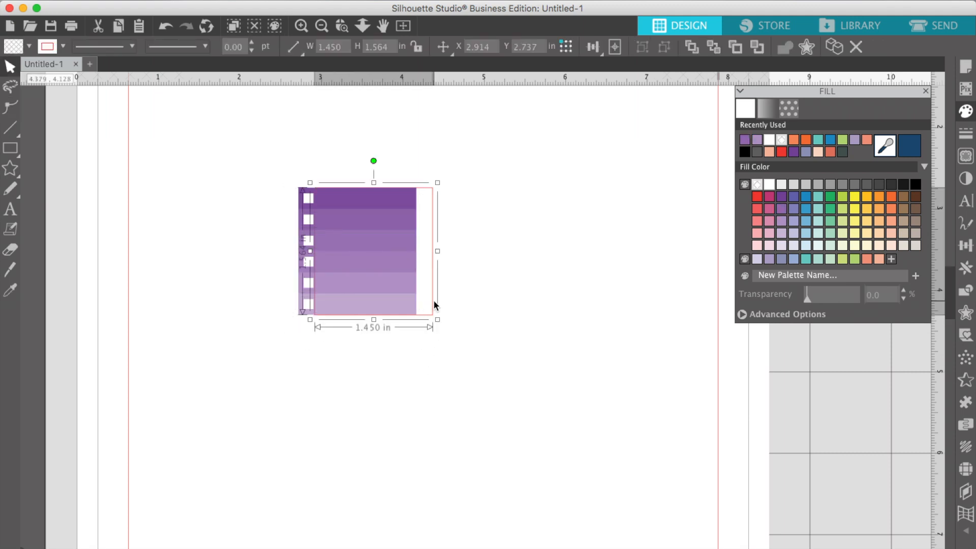
drag(384, 51, 401, 45)
key(BackSpace)
click(489, 230)
Realign the outline rectangle with the left and top edges of the top purple strip.
drag(435, 235, 466, 273)
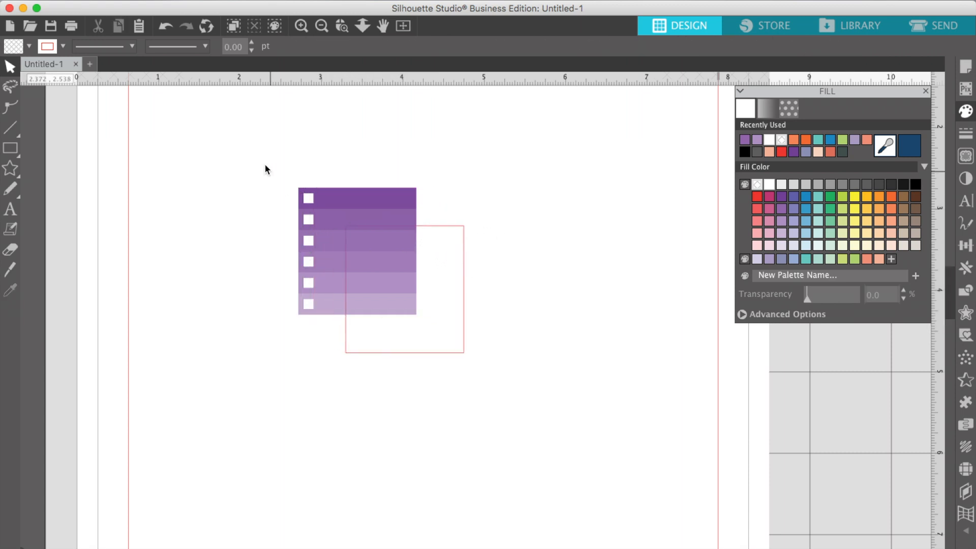
click(441, 231)
shift+click(392, 203)
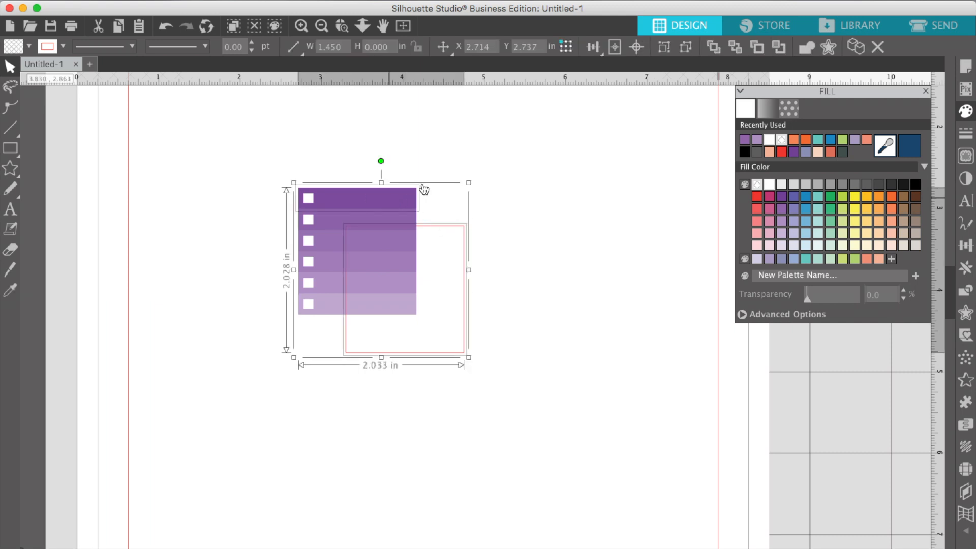
click(593, 45)
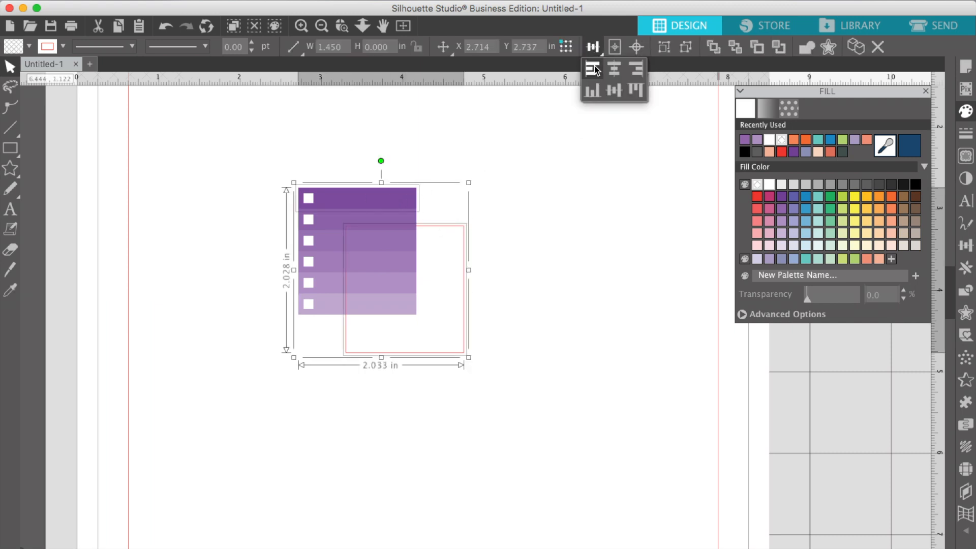
click(594, 68)
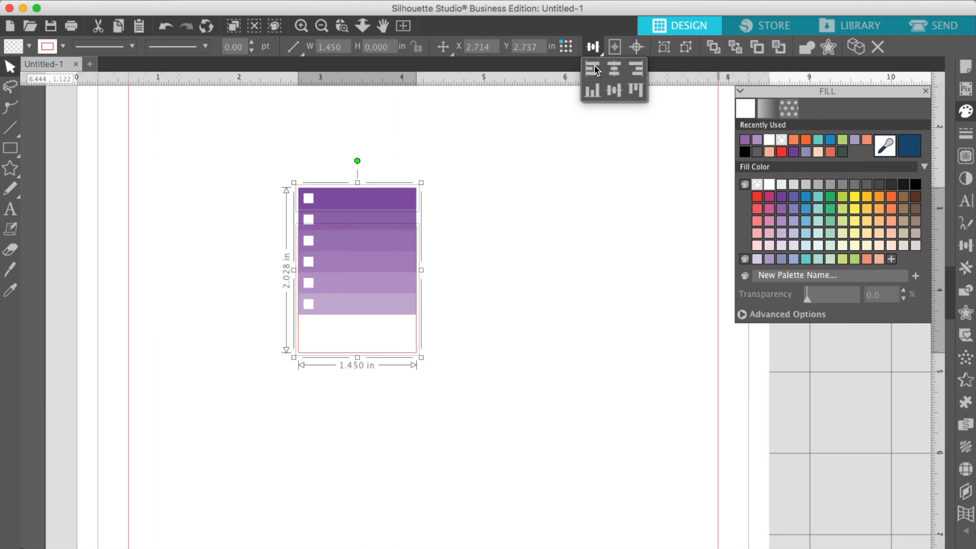
click(636, 89)
click(496, 264)
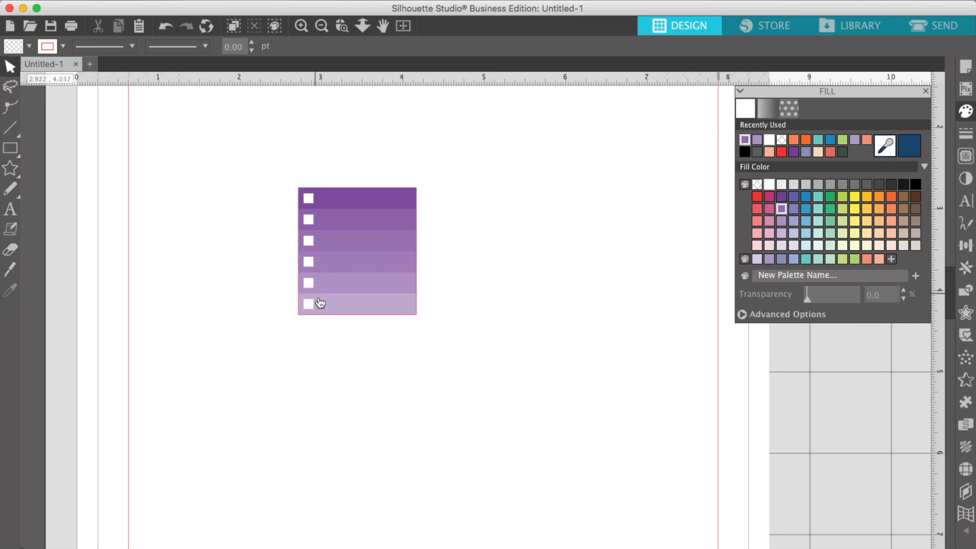
Select all six purple strips together, leaving out the white checkboxes and the red outline.
click(308, 198)
click(468, 160)
click(405, 207)
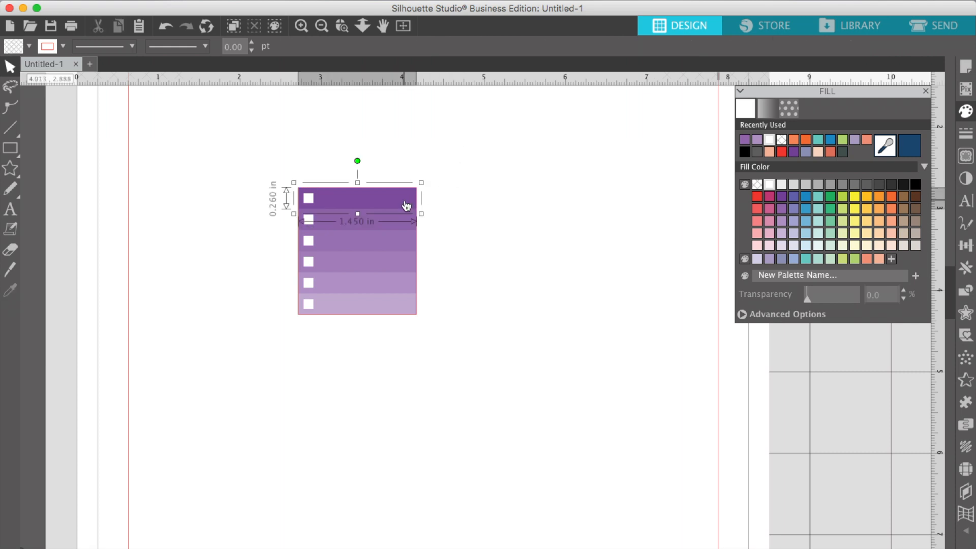
click(399, 242)
click(402, 262)
click(403, 285)
click(404, 301)
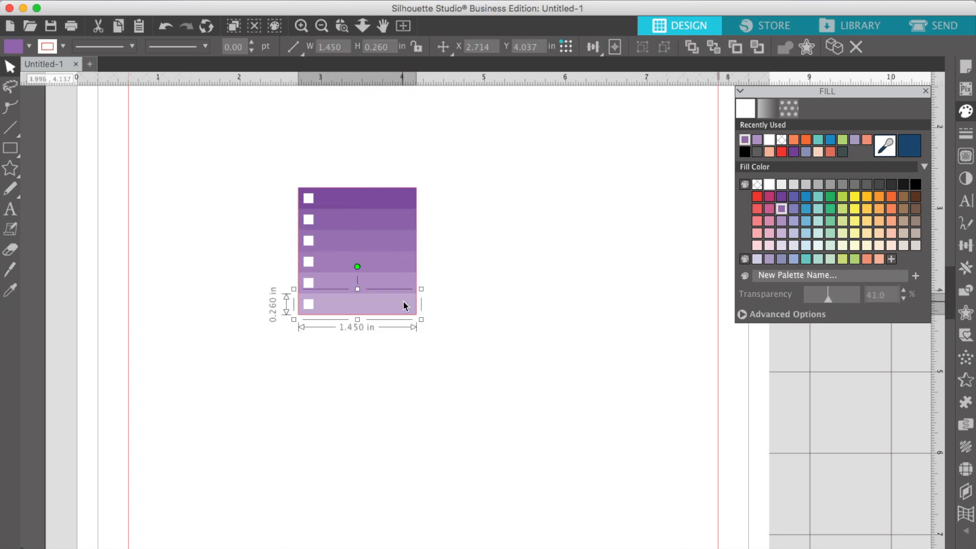
click(426, 293)
drag(426, 290, 392, 199)
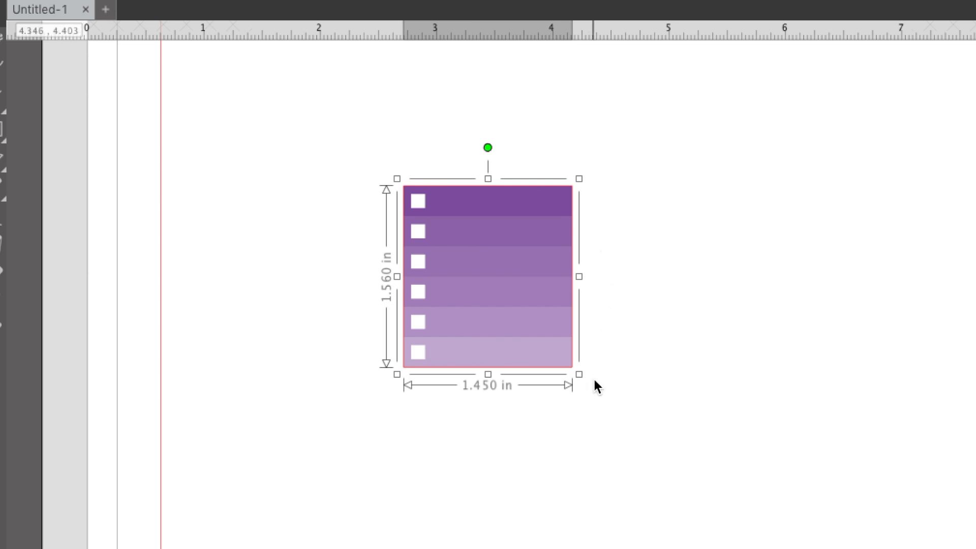
drag(594, 379, 545, 160)
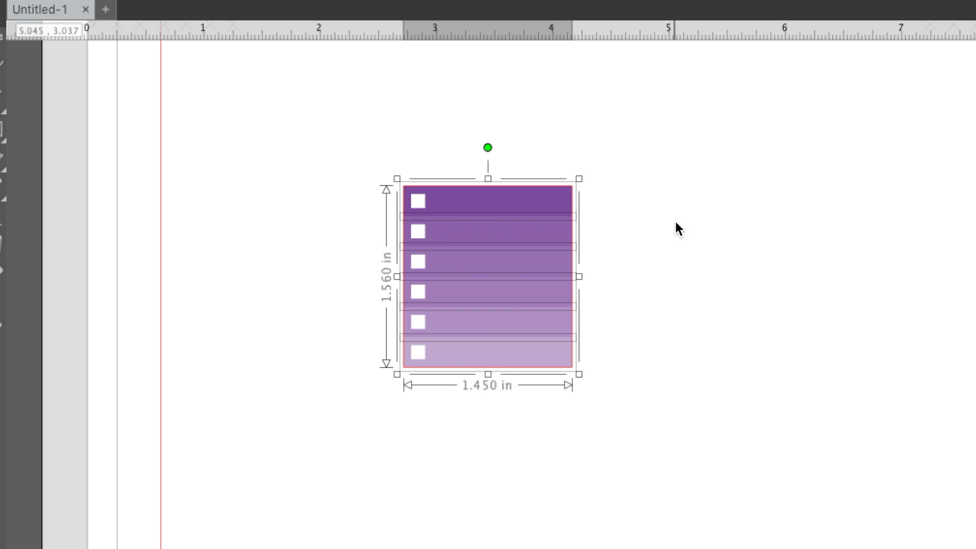
key(Right)
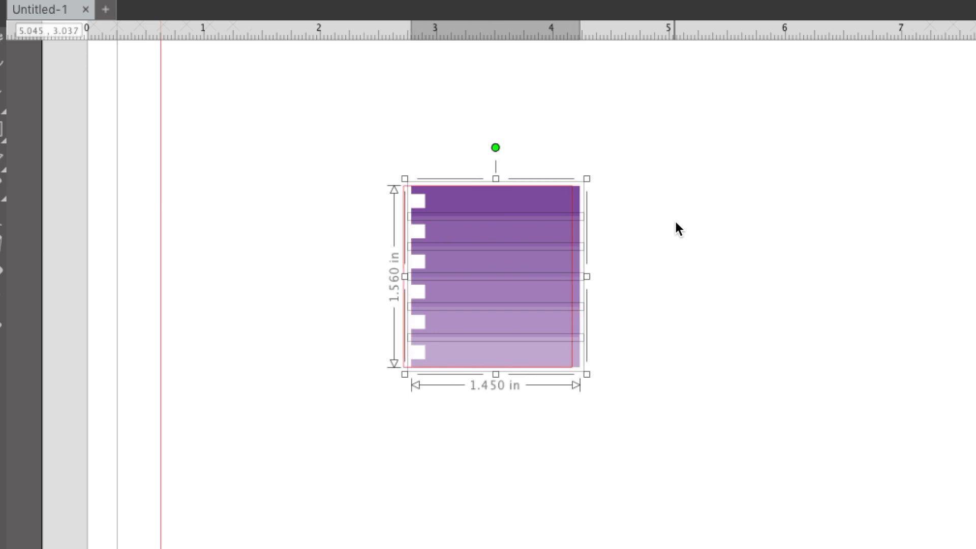
key(Right)
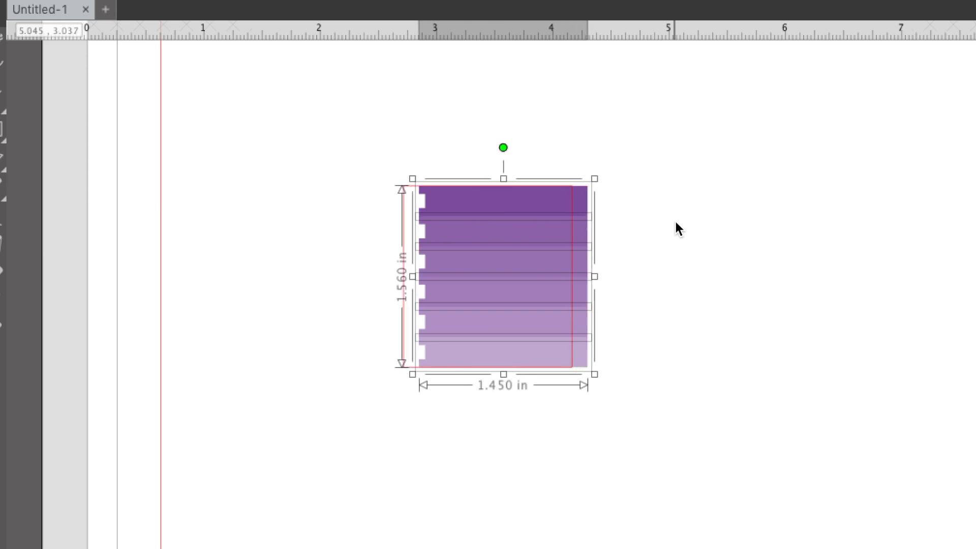
key(Left)
key(Left)
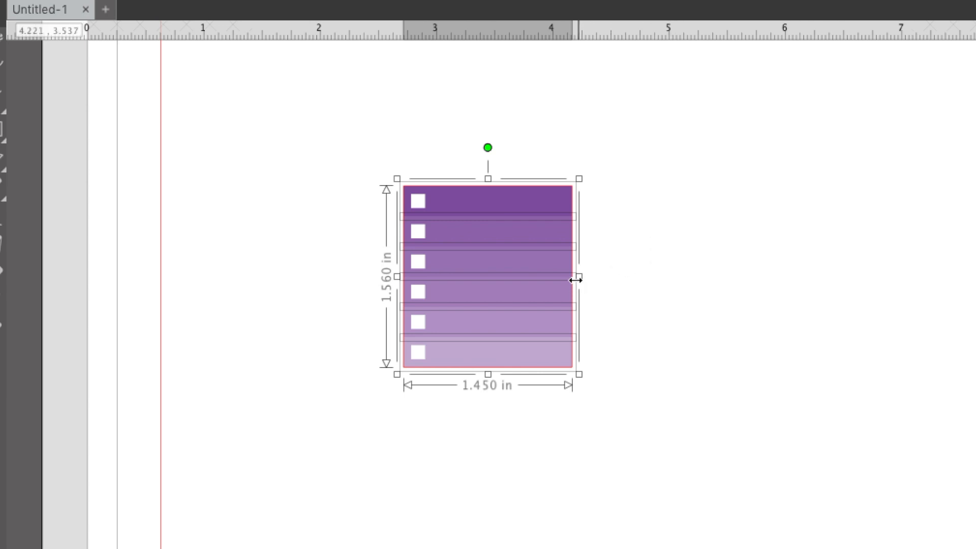
Widen the six strips together about their center to about 1.55 in so they bleed past both sides of the outline.
drag(578, 276, 583, 276)
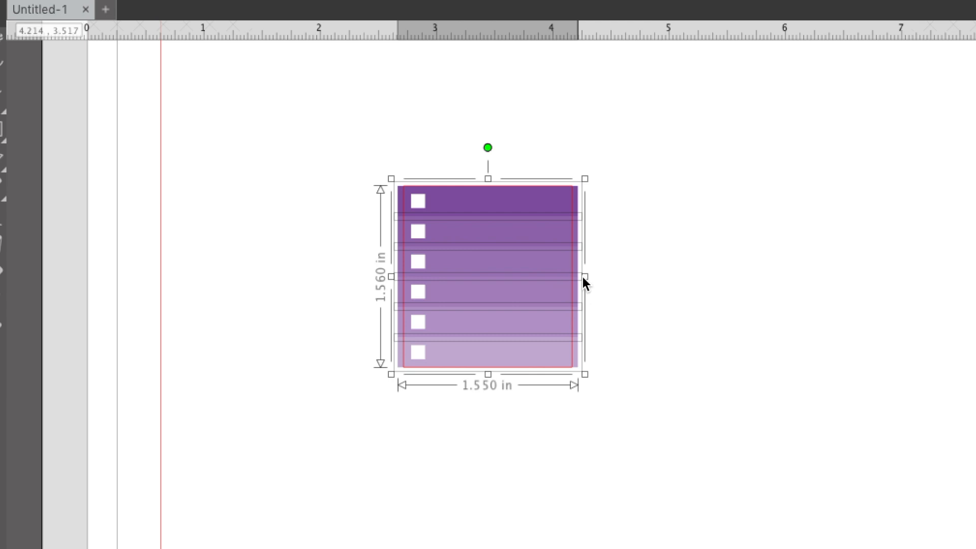
click(645, 287)
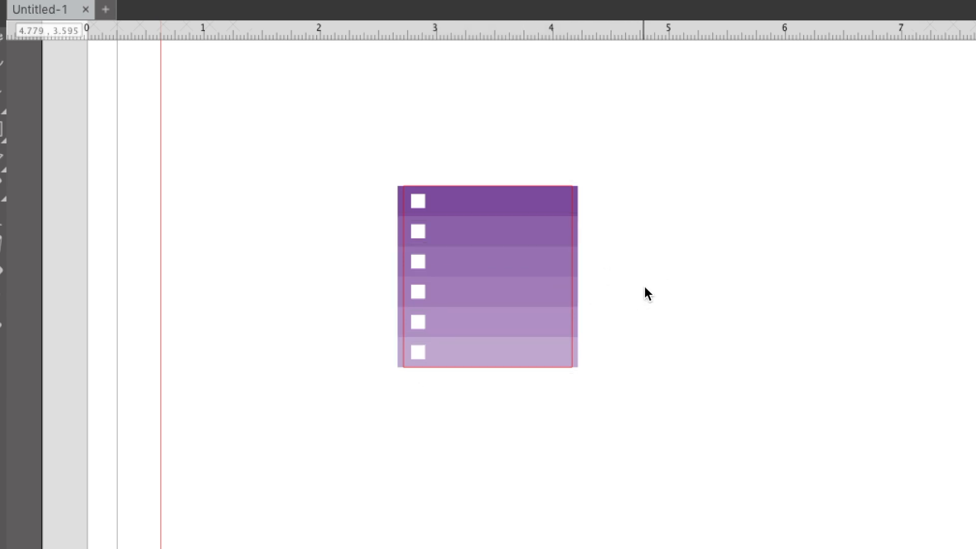
Stretch the bottom strip downward to about 0.318 in high and extend the top strip slightly above the outline.
click(523, 362)
drag(487, 374, 489, 381)
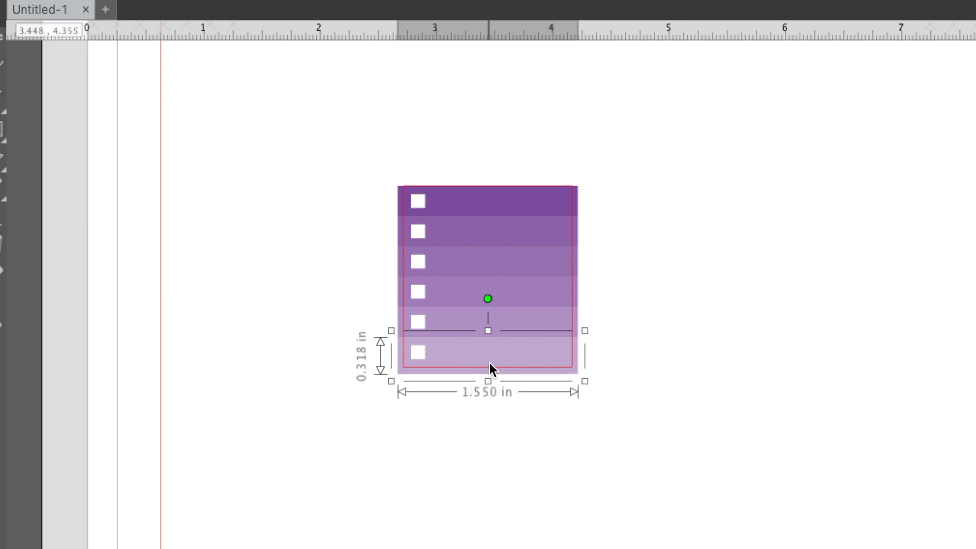
click(502, 199)
drag(491, 178, 490, 172)
click(624, 254)
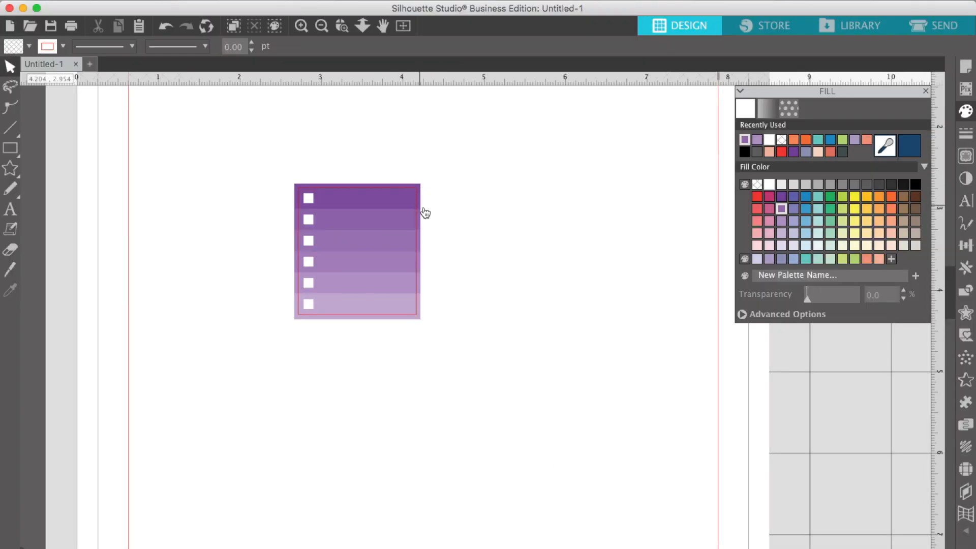
Move the whole sticker with its checkboxes and outline to the upper left of the page, at about X 1.141, Y 2.520 in.
drag(451, 346, 224, 144)
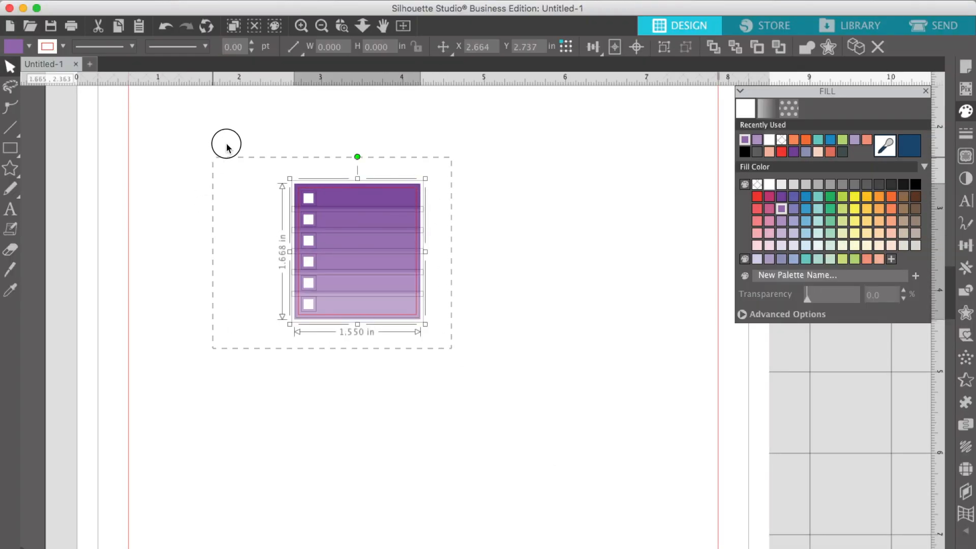
drag(356, 207, 232, 195)
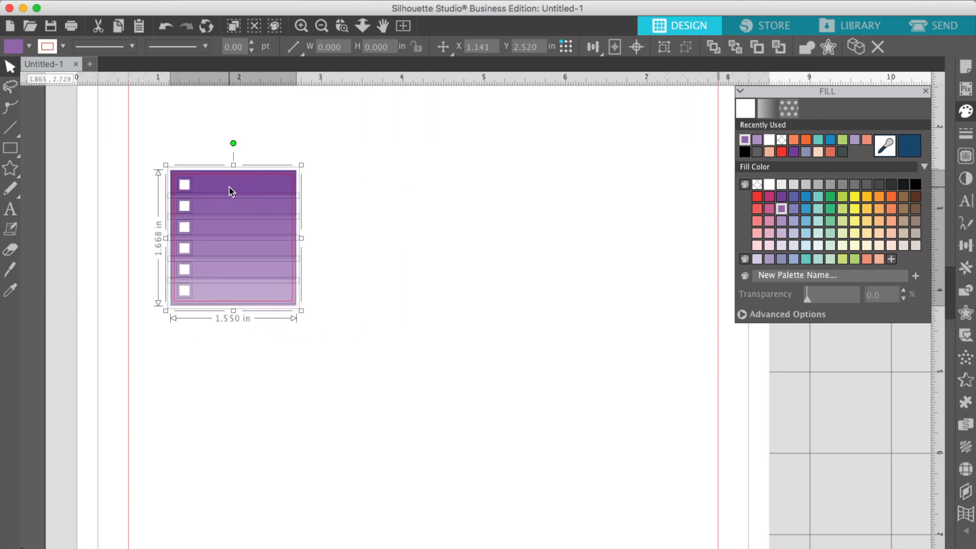
click(357, 201)
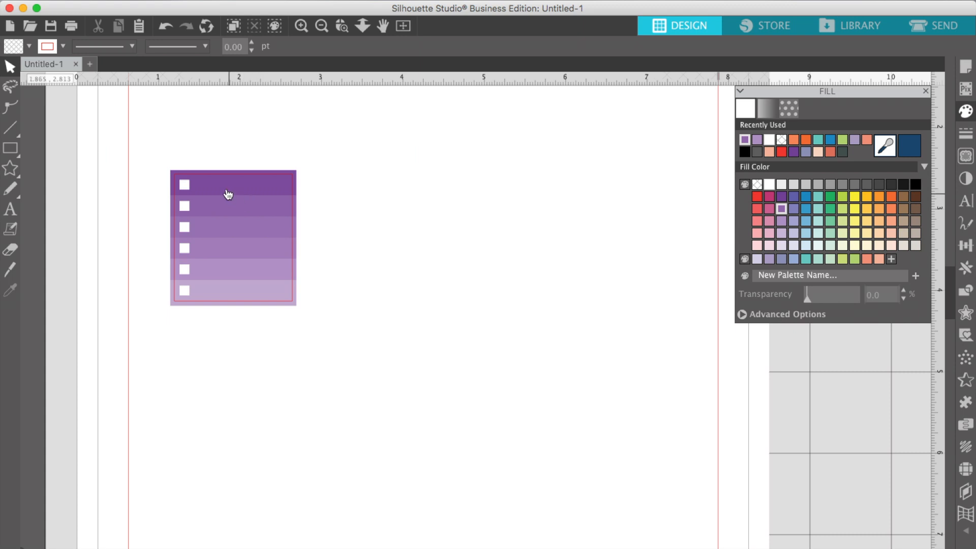
click(232, 295)
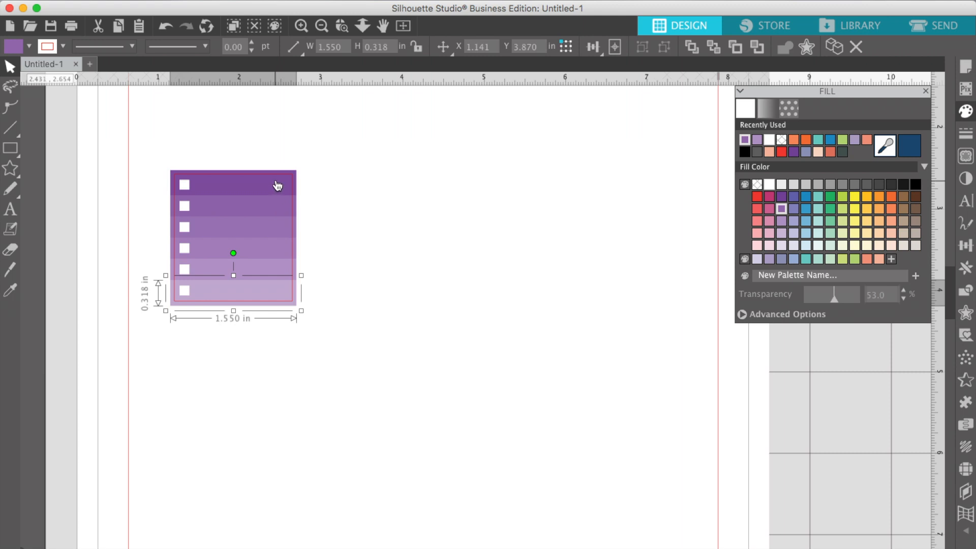
click(393, 338)
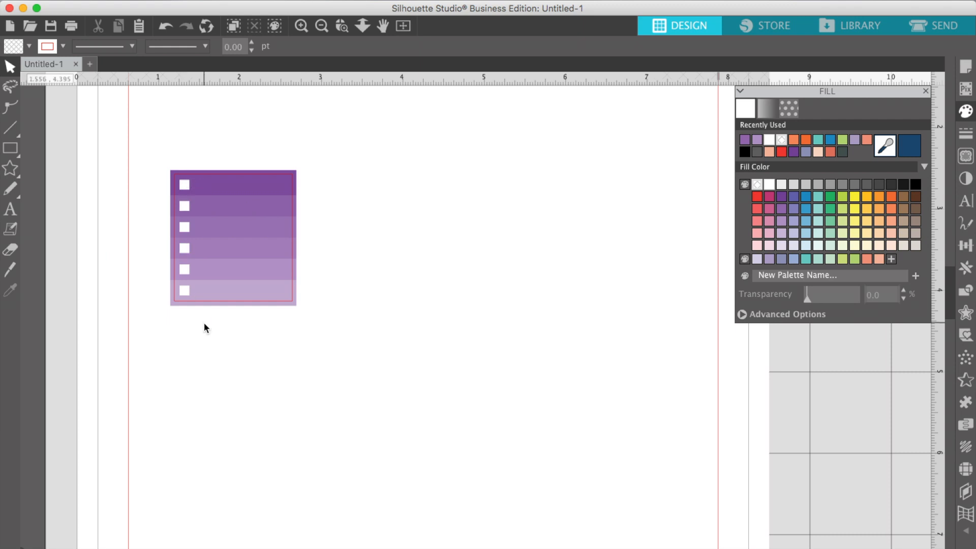
Duplicate the whole sticker to the right and nudge the copy farther right to X 3.024 in, leaving a gap.
drag(153, 151, 344, 371)
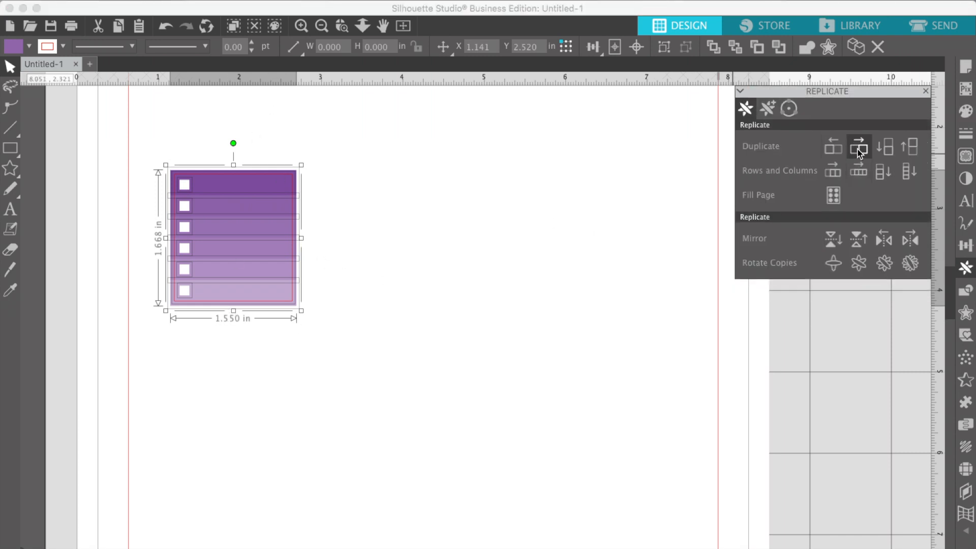
click(860, 151)
key(Right)
key(Right)
key(Right)
key(Right)
key(Right)
click(520, 233)
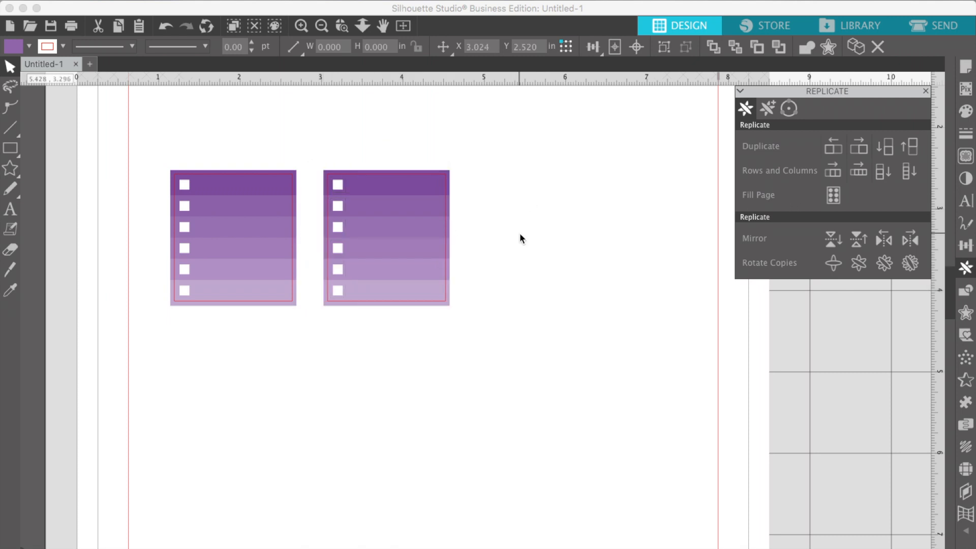
Group all parts of the original left sticker and move the group slightly up and left on the page.
drag(151, 144, 279, 350)
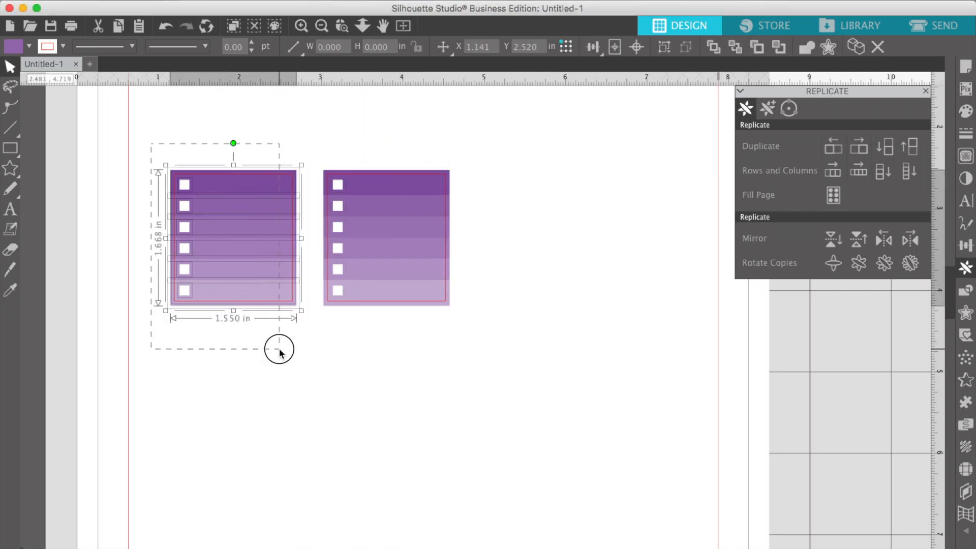
click(668, 47)
click(551, 317)
drag(269, 259, 259, 235)
click(538, 234)
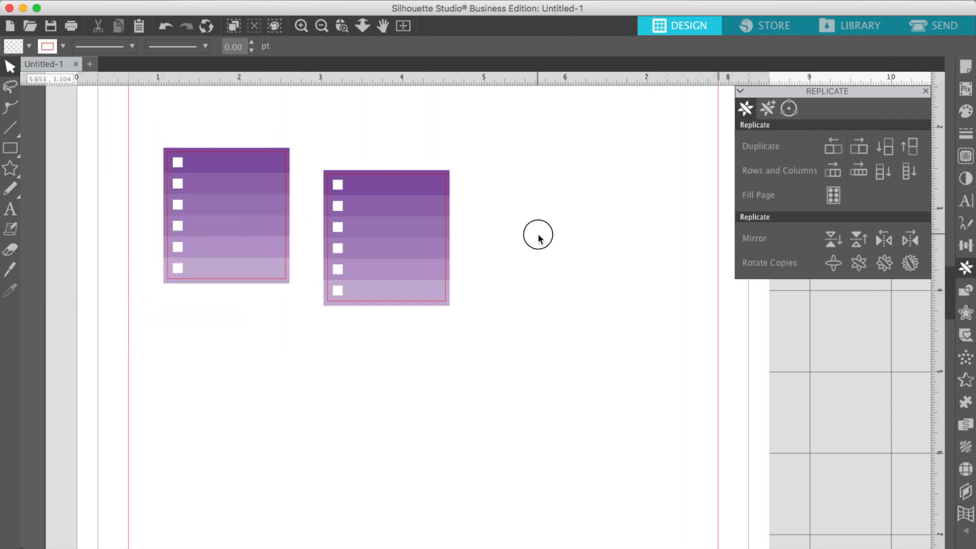
Delete the six purple strips from the right-hand sticker copy, keeping its outline and white checkboxes.
click(422, 178)
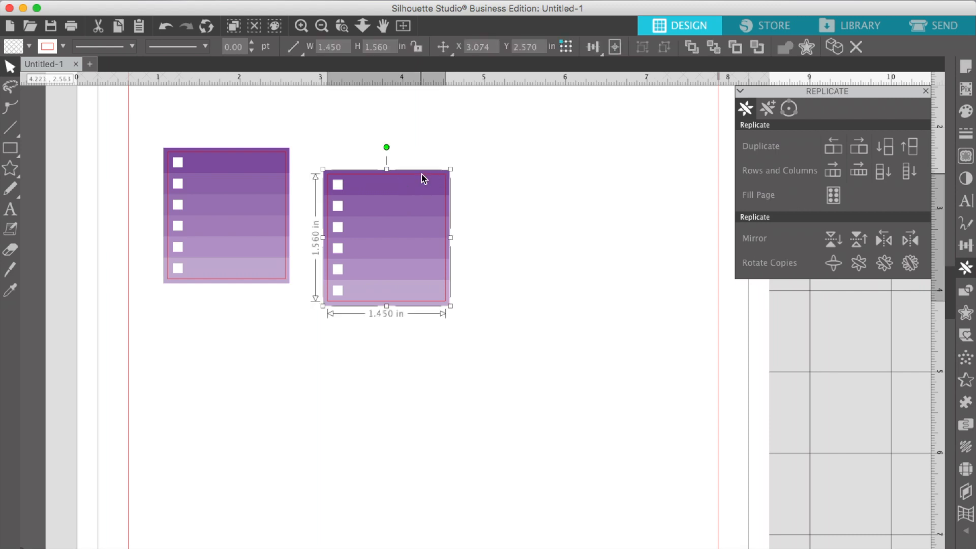
click(436, 148)
click(431, 186)
key(Delete)
click(427, 208)
key(Delete)
click(425, 231)
key(Delete)
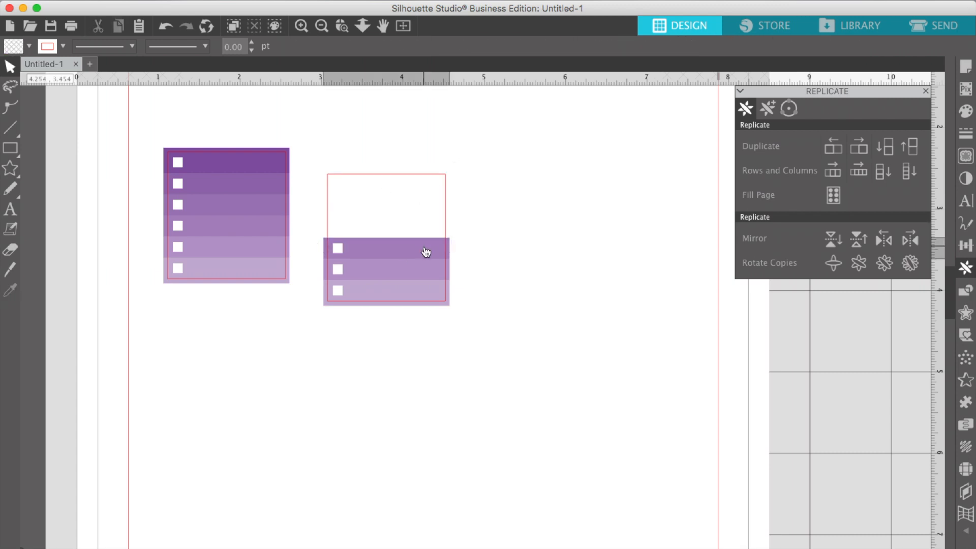
click(425, 252)
key(Delete)
click(425, 269)
key(Delete)
click(426, 291)
key(Delete)
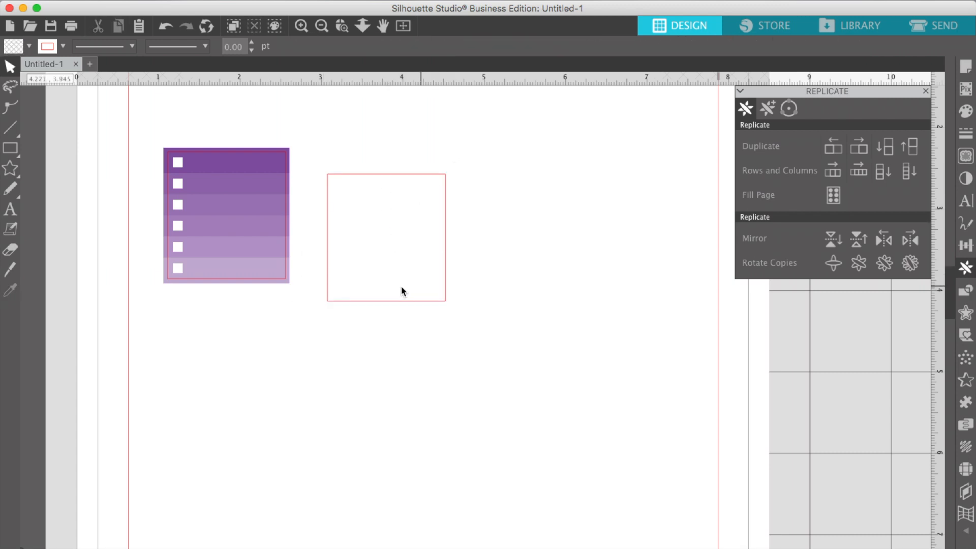
Fill the six white checkboxes of the sticker copy with a medium blue-violet colour.
drag(375, 293, 331, 174)
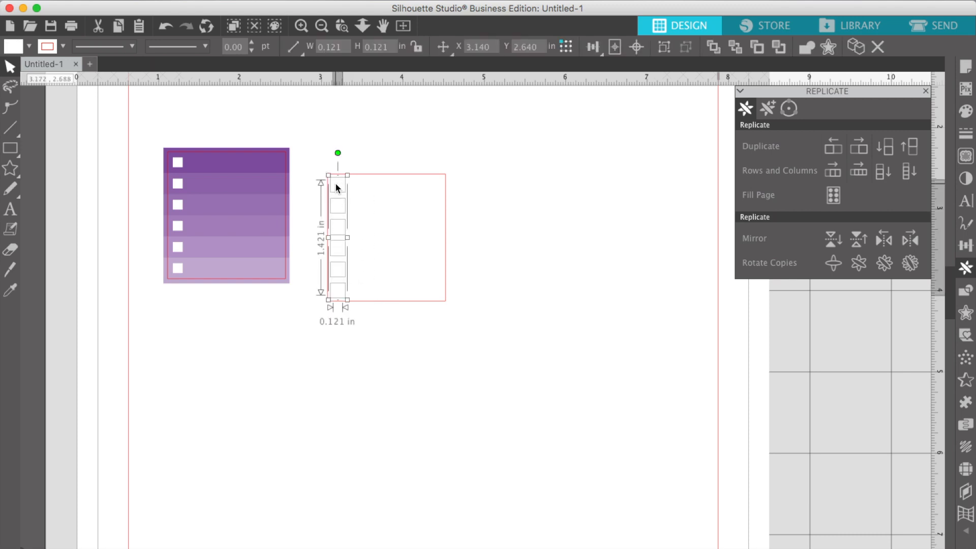
click(29, 46)
click(62, 123)
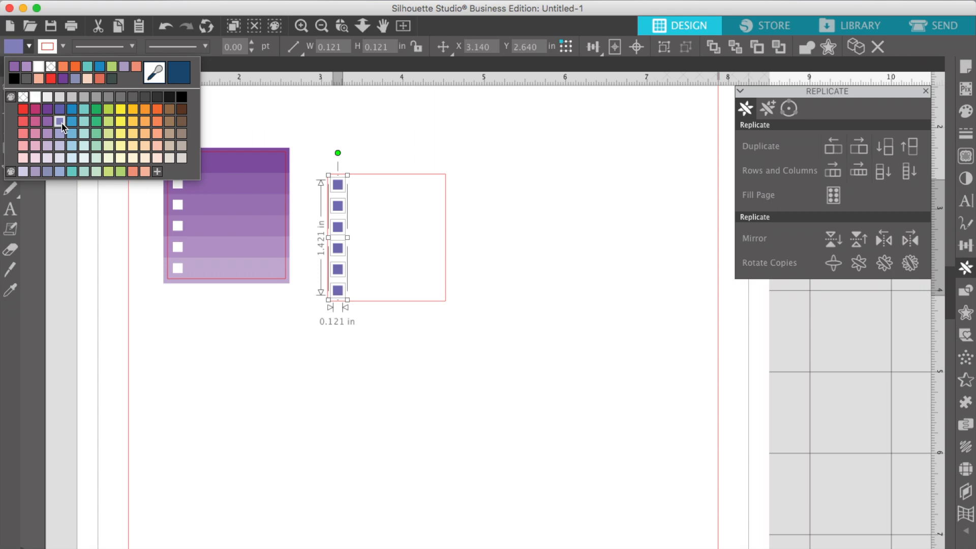
click(533, 259)
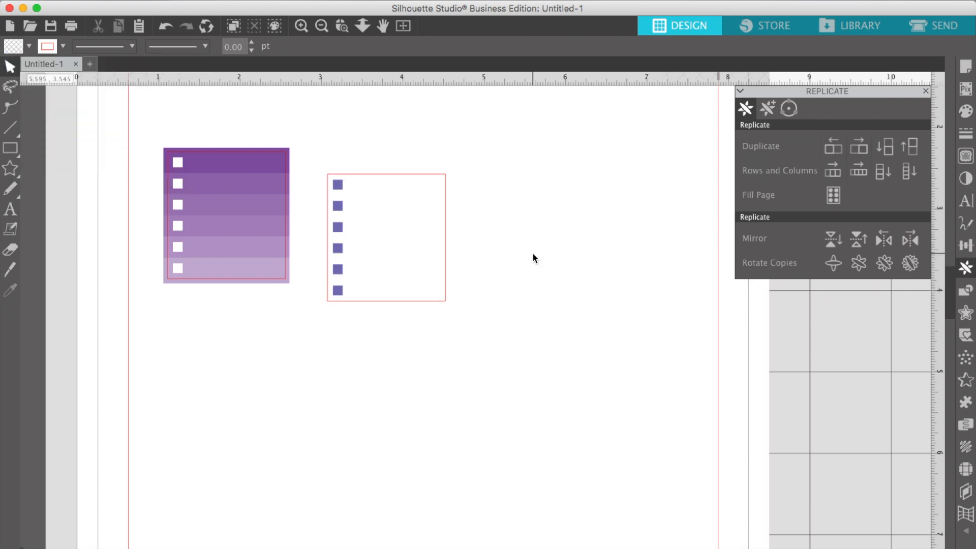
Narrow the outline around the recoloured checkboxes to a slim vertical strip about 0.243 in wide.
click(447, 302)
drag(618, 301, 484, 317)
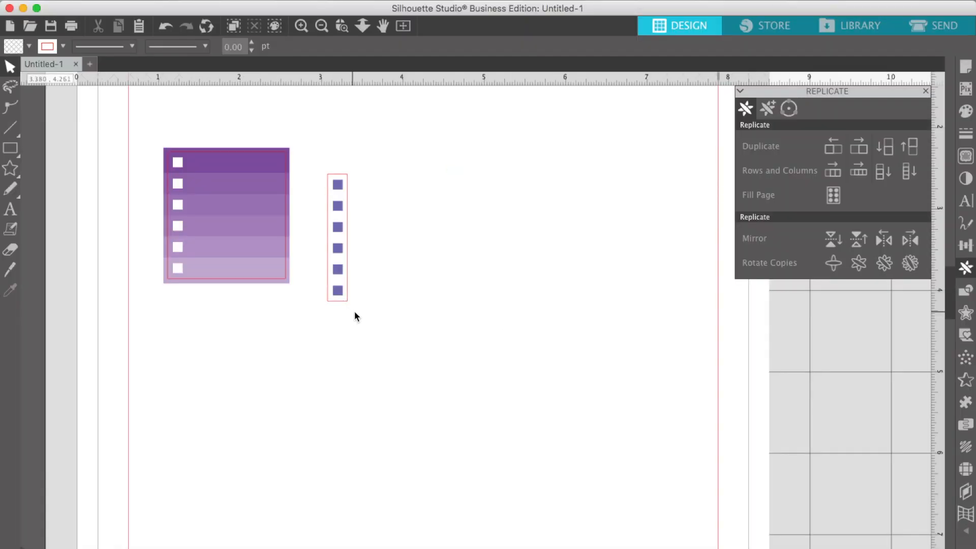
drag(486, 402, 480, 200)
Select only the six checkboxes inside the slim outline and set their line colour to dark magenta.
drag(350, 165, 337, 149)
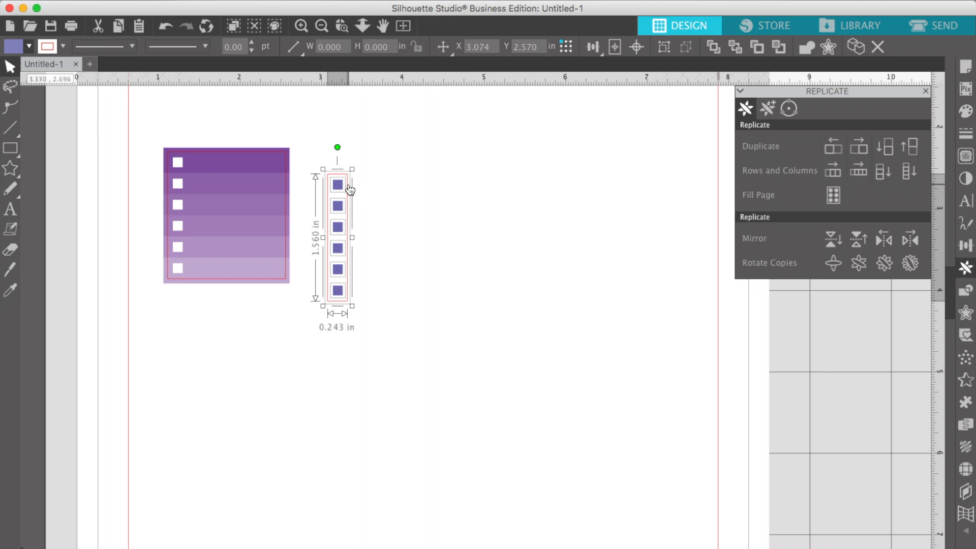
click(350, 187)
click(28, 47)
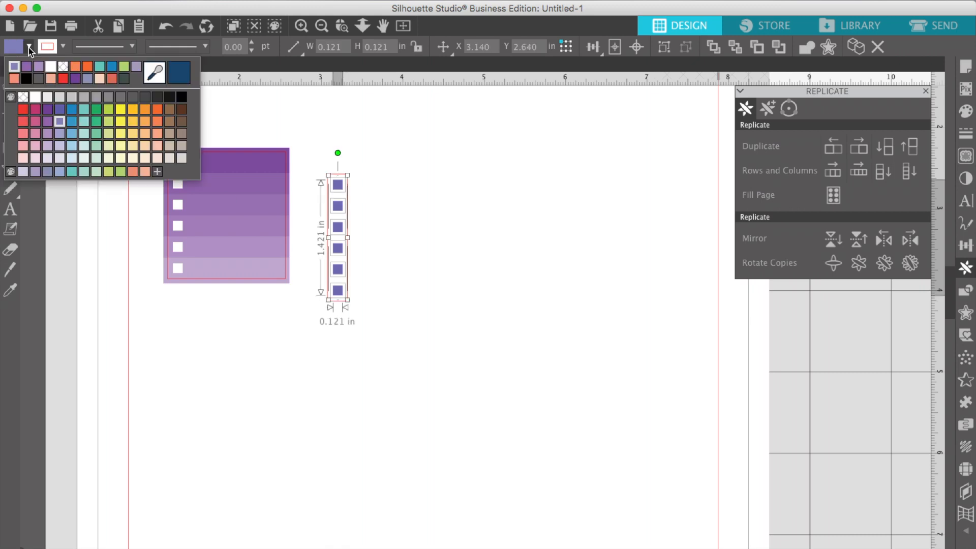
click(30, 47)
click(63, 47)
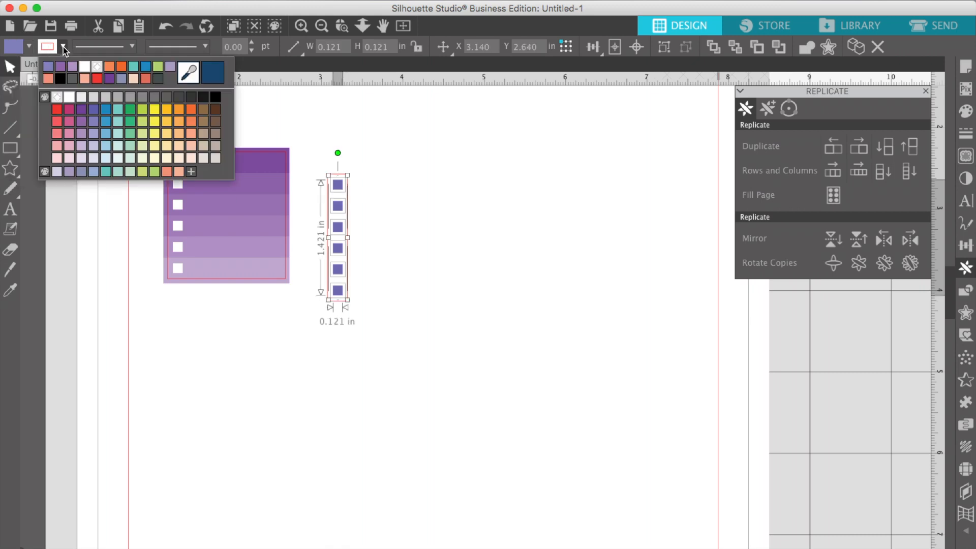
click(71, 110)
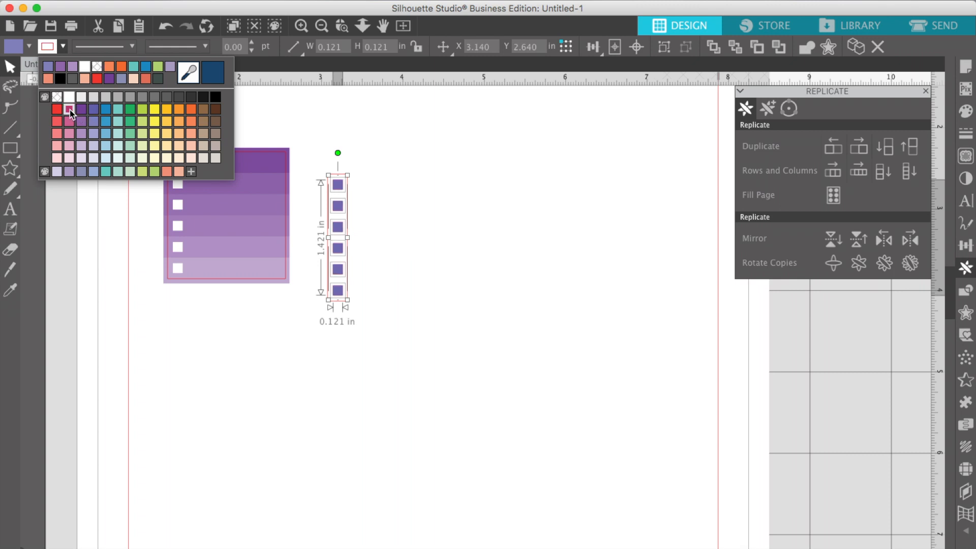
click(63, 47)
click(62, 47)
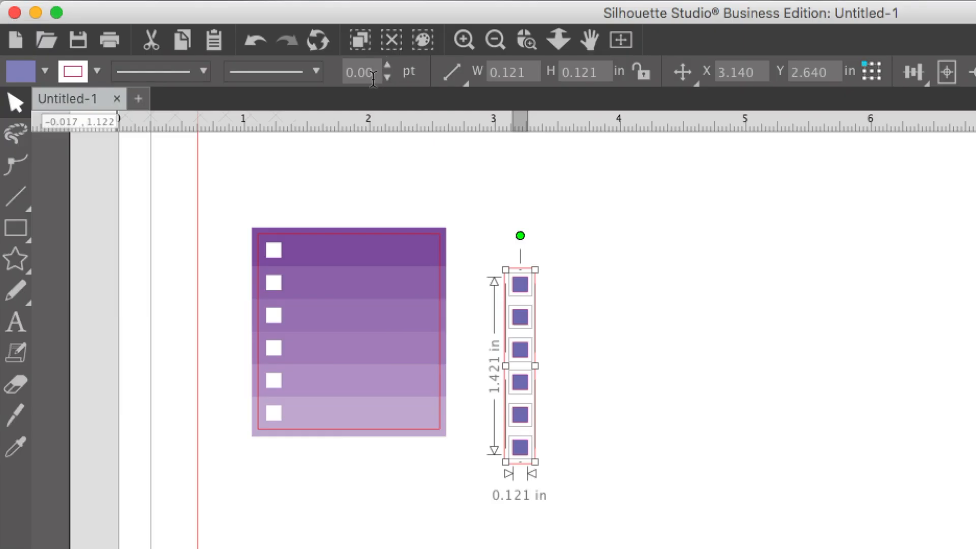
Try a 1 pt line thickness on the six checkboxes, then set it to 2 pt.
drag(373, 78, 315, 78)
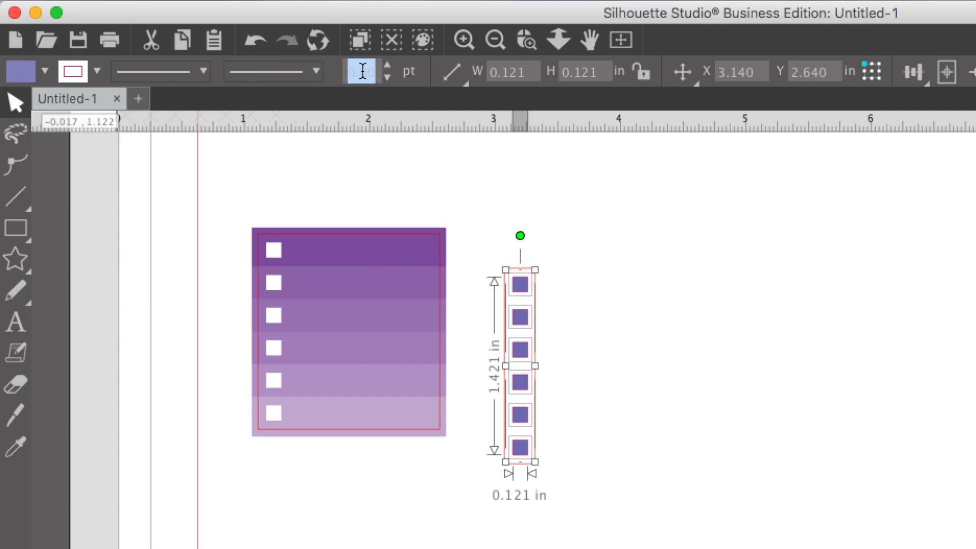
text(1)
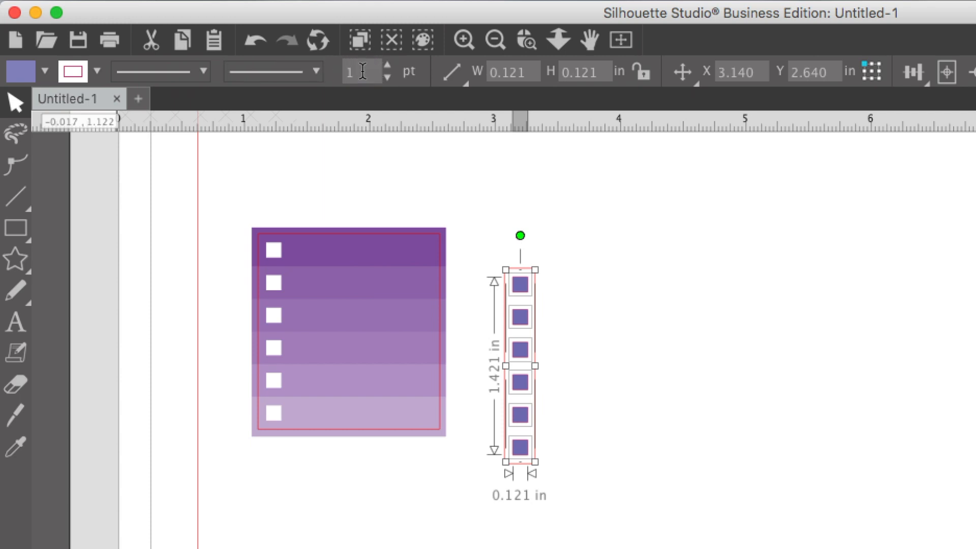
key(Return)
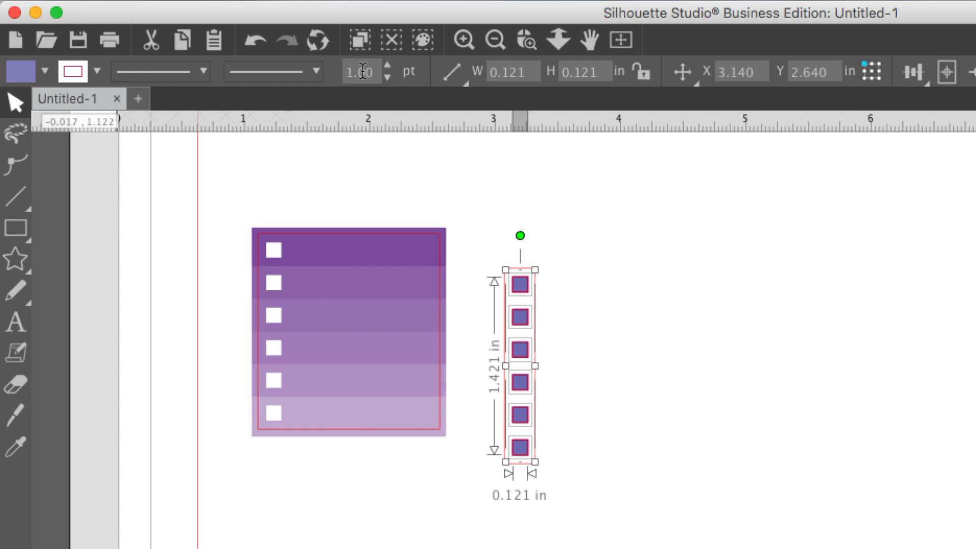
click(352, 70)
key(BackSpace)
text(2)
key(Return)
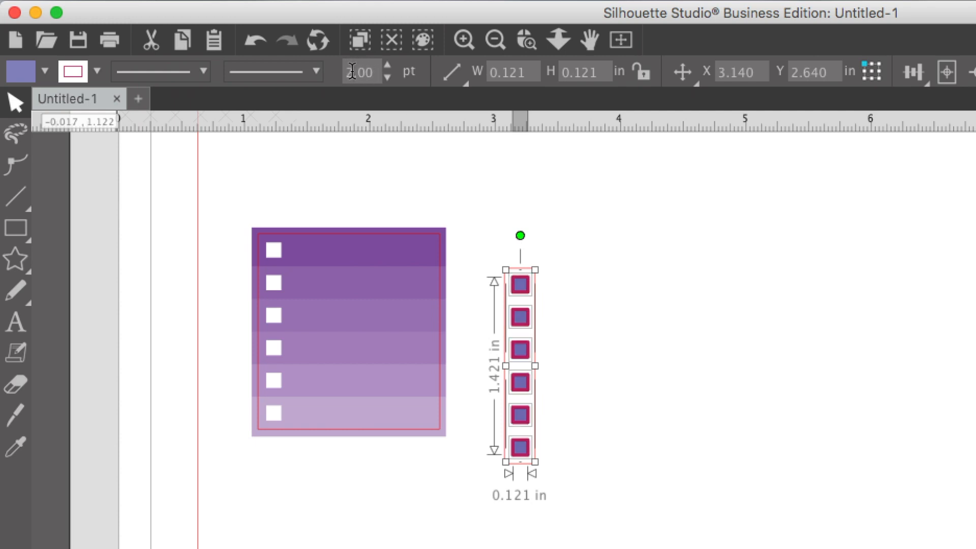
Change the fill of the six checkboxes to transparent, leaving only their magenta borders, and deselect them.
click(46, 71)
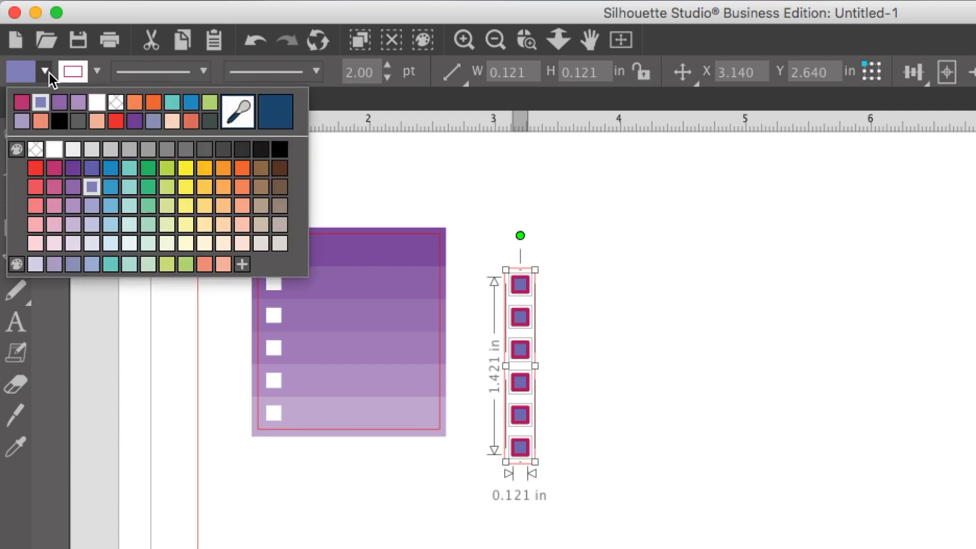
click(36, 150)
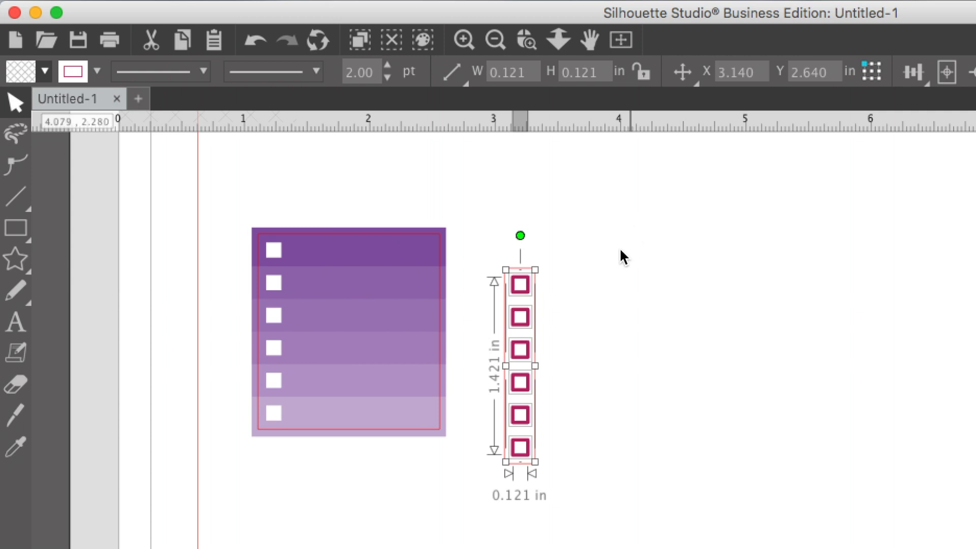
click(618, 262)
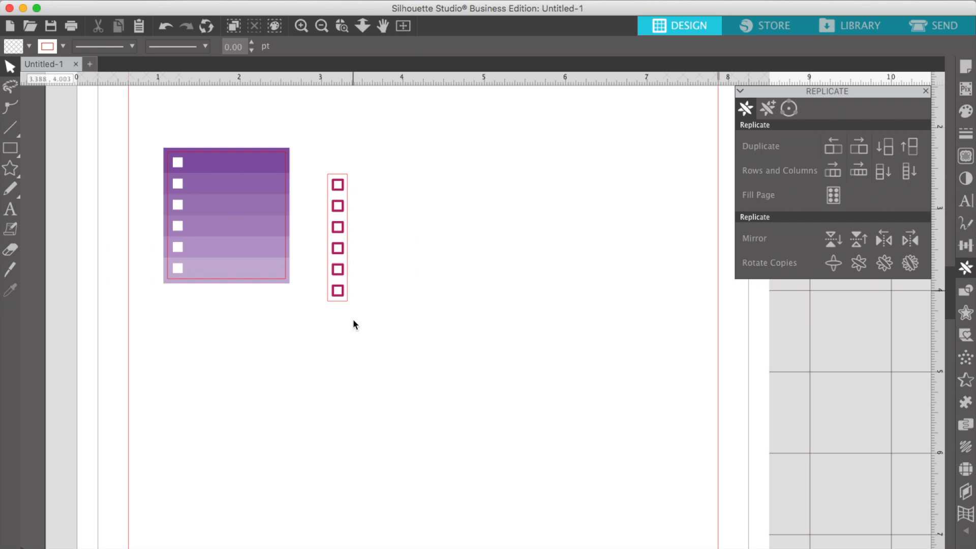
Select the six magenta checkboxes without their outline and open the alignment and spacing options.
click(348, 184)
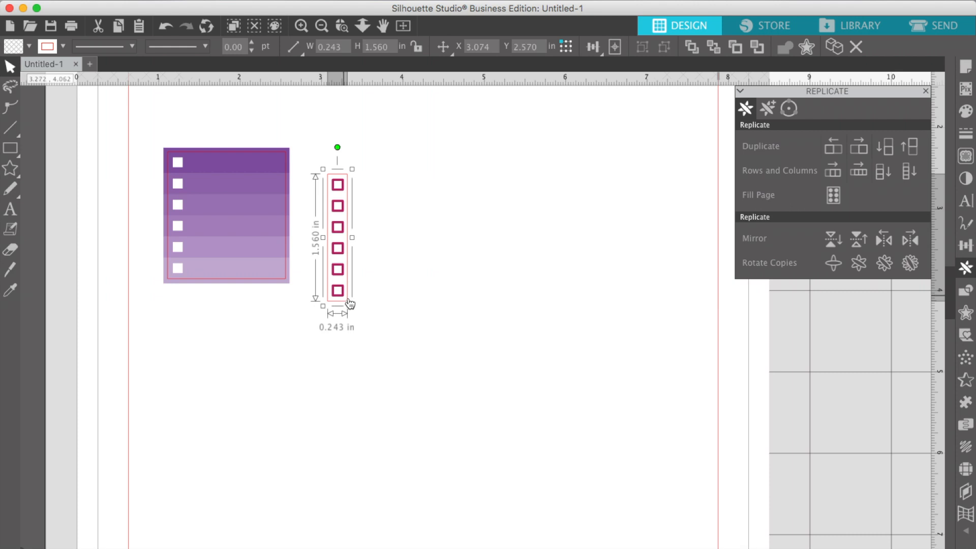
click(390, 328)
drag(375, 321, 337, 161)
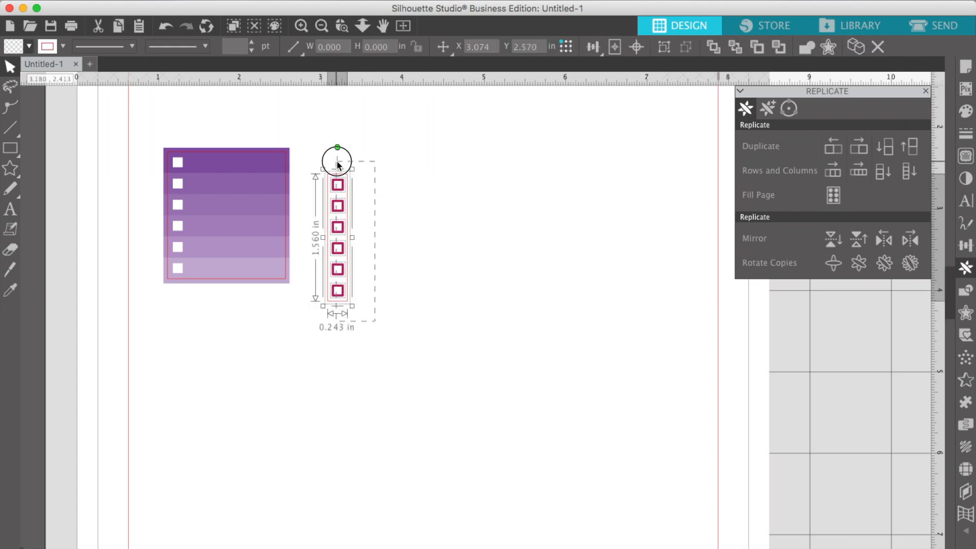
click(565, 163)
drag(367, 304, 339, 173)
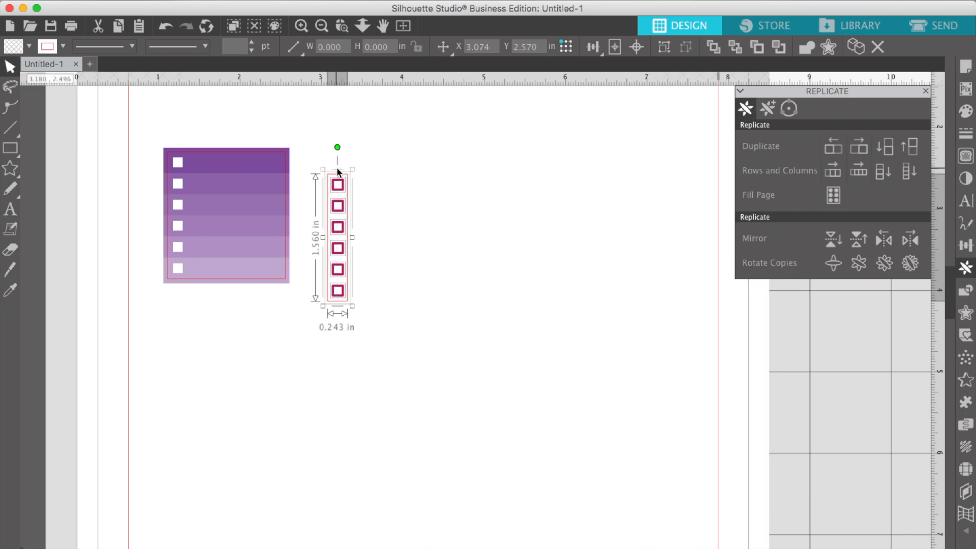
click(349, 197)
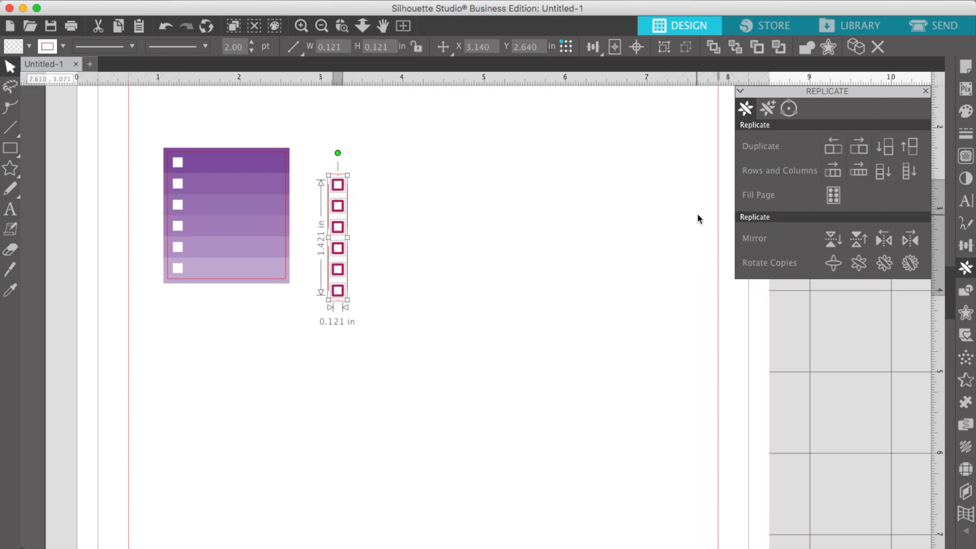
click(966, 246)
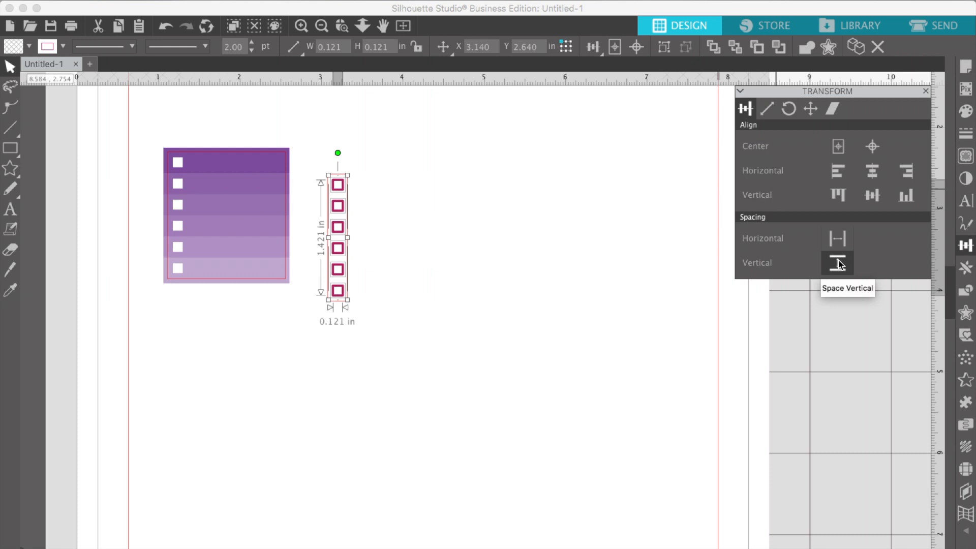
click(366, 281)
Nudge the fifth checkbox down to Y 3.713 in and the fourth checkbox slightly up to make the spacing uneven.
click(343, 289)
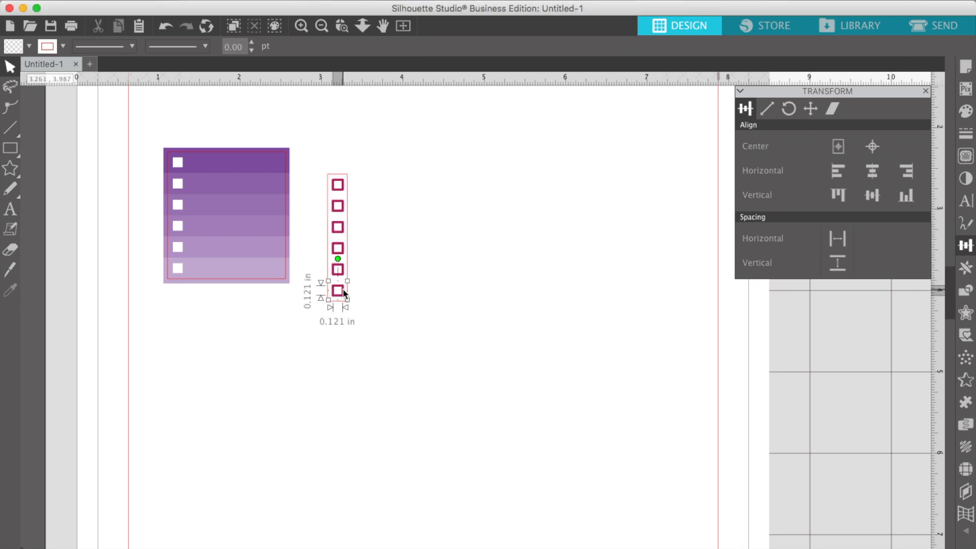
shift+click(343, 274)
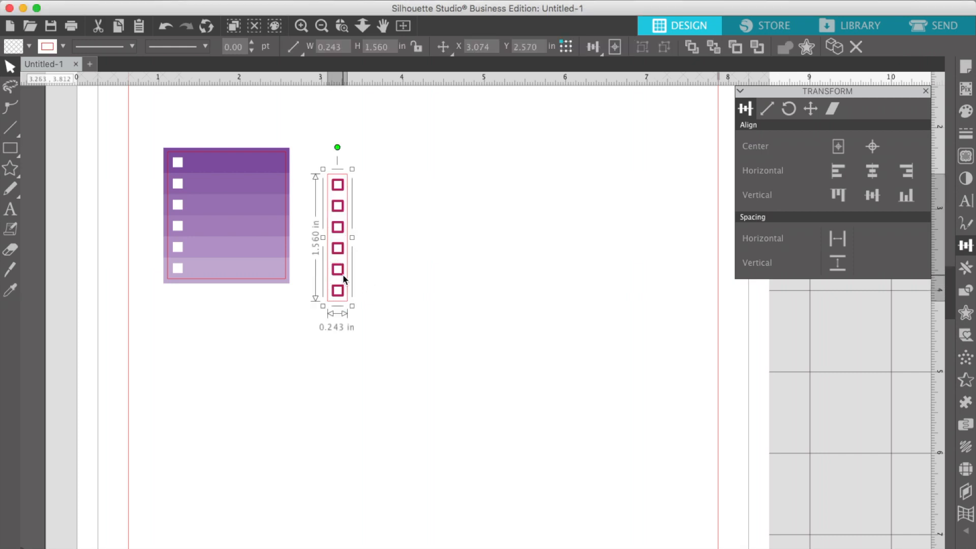
click(343, 273)
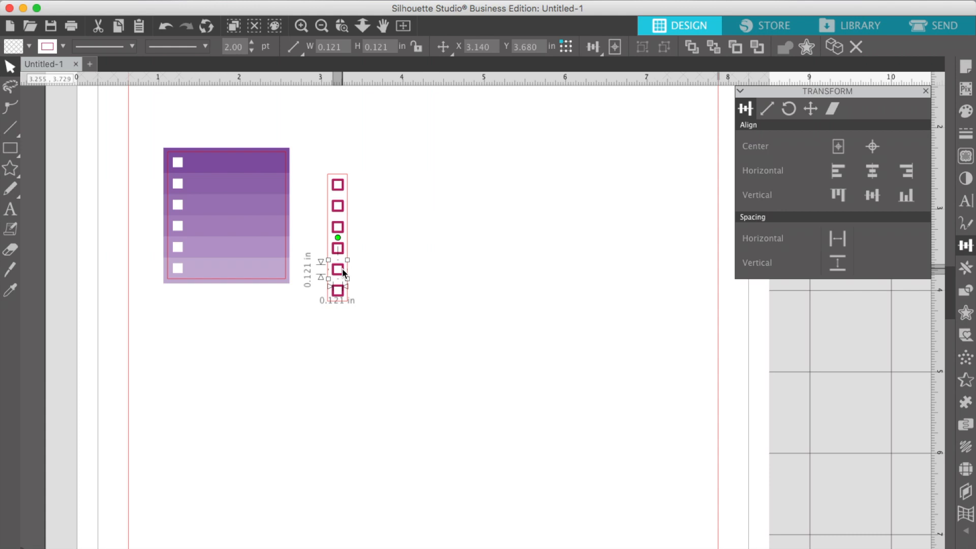
key(Down)
key(Down)
key(Down)
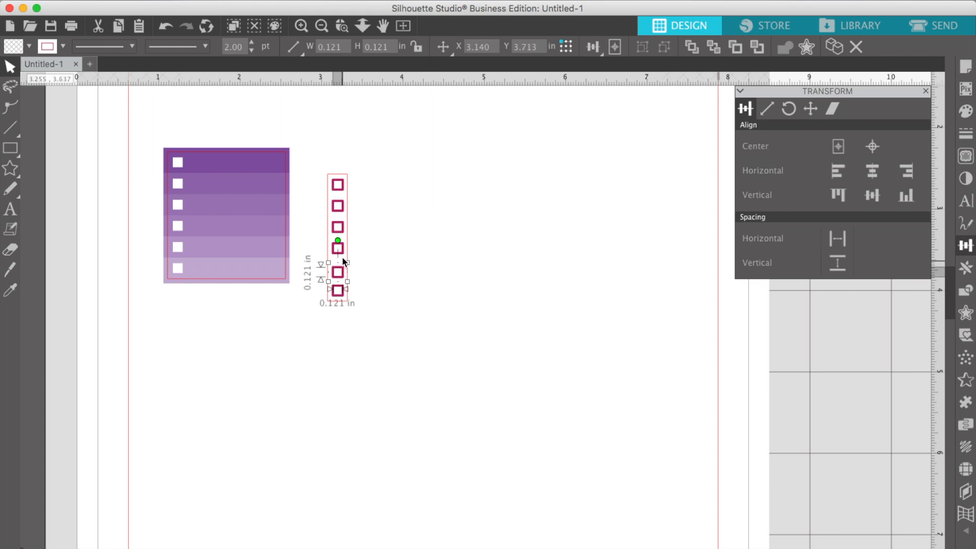
click(343, 251)
key(Up)
key(Up)
click(410, 270)
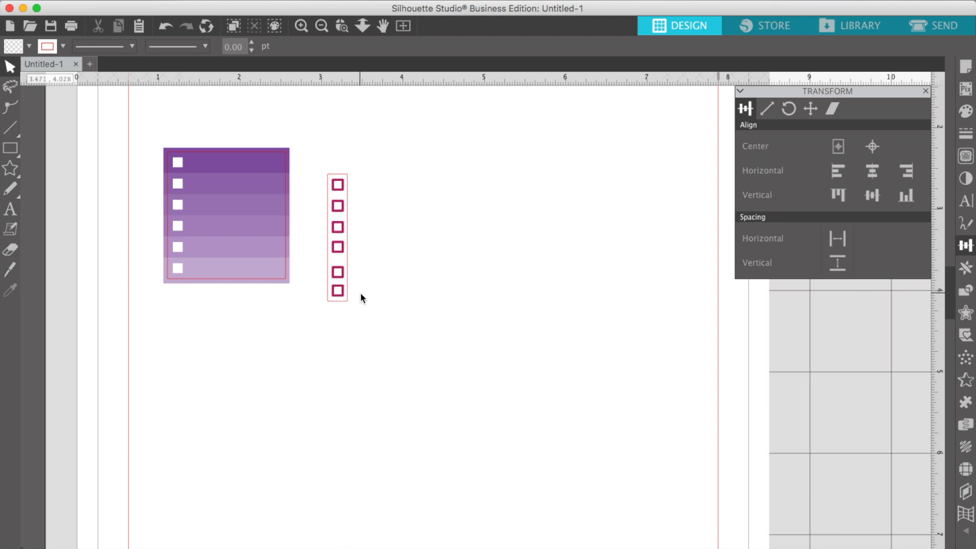
Select the six checkboxes without the outline and space them evenly in the vertical direction.
click(346, 178)
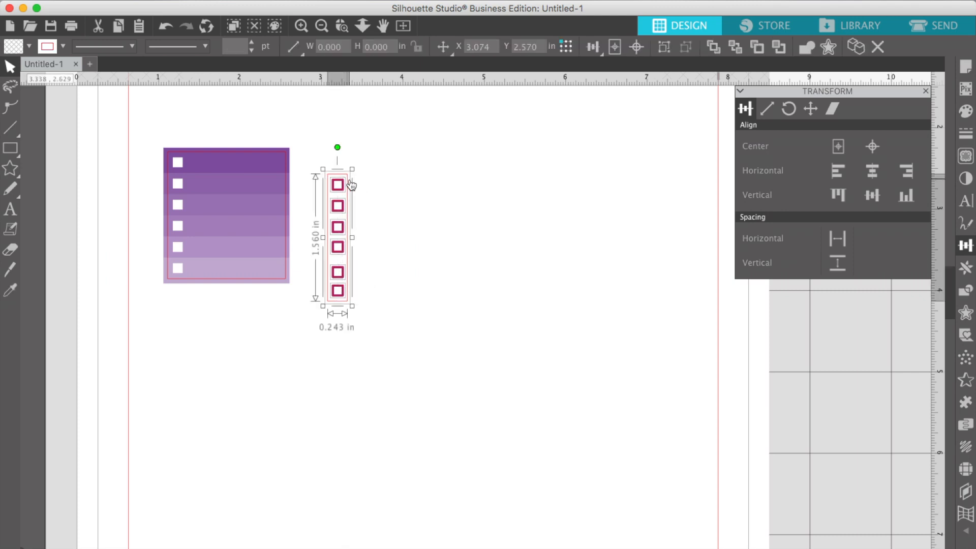
shift+click(348, 180)
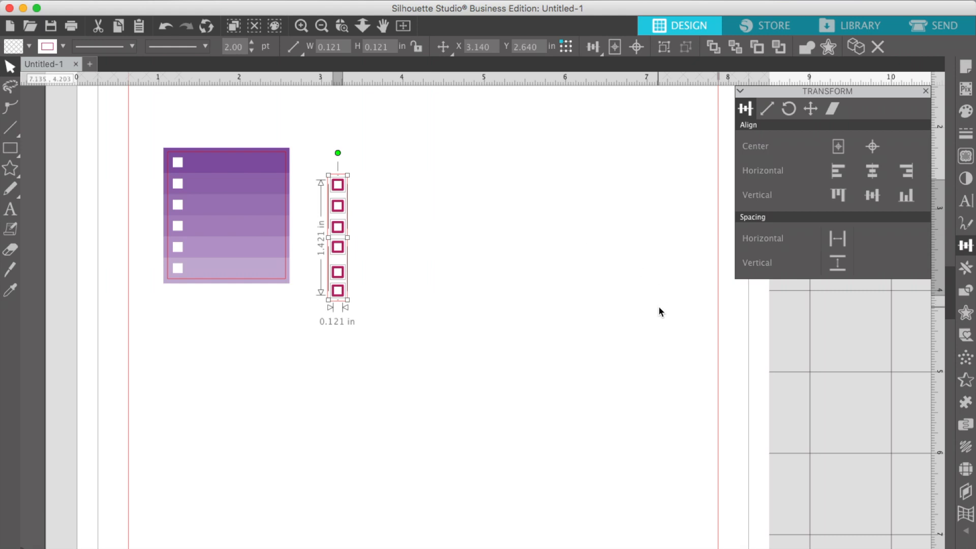
click(838, 261)
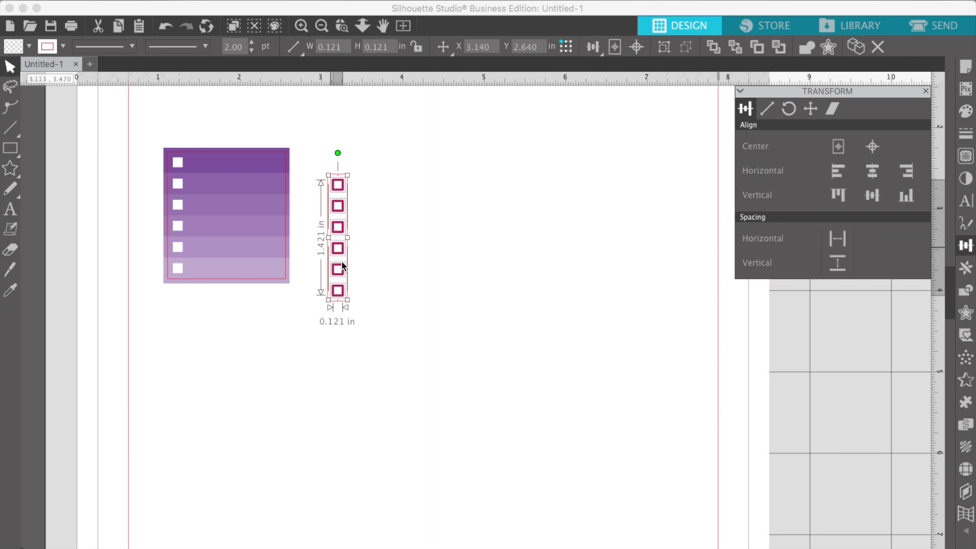
click(377, 277)
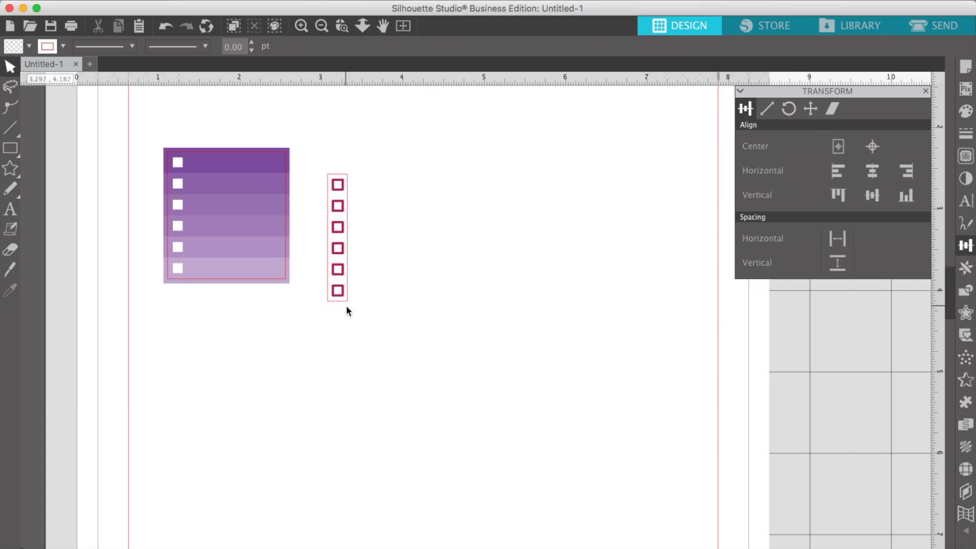
Center the checkboxes and the slim outline on each other horizontally, and widen the outline to about 0.276 in.
drag(358, 308, 328, 155)
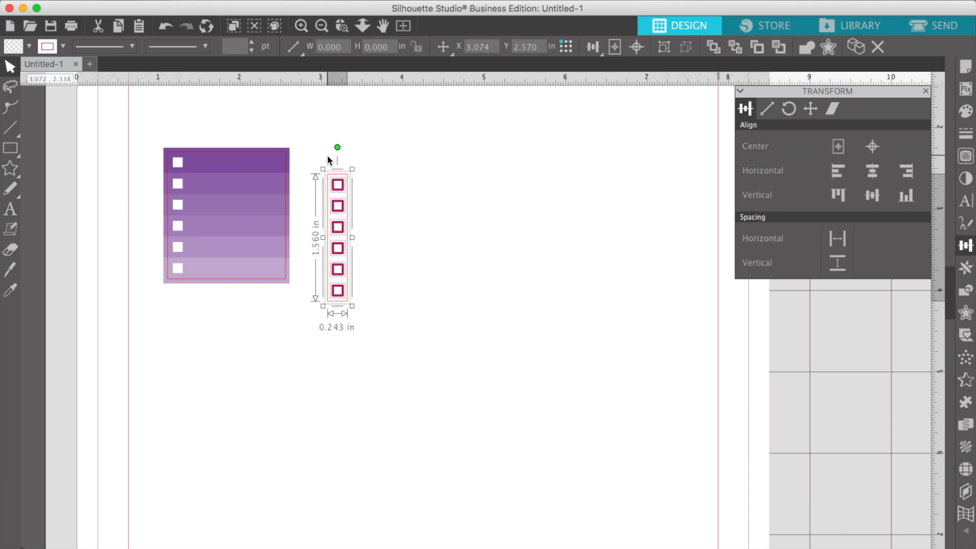
click(874, 173)
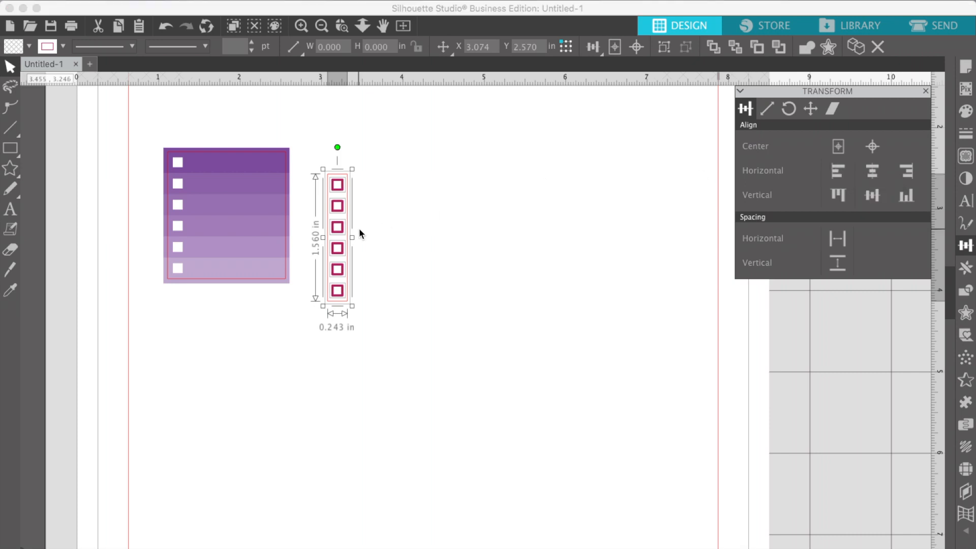
click(410, 253)
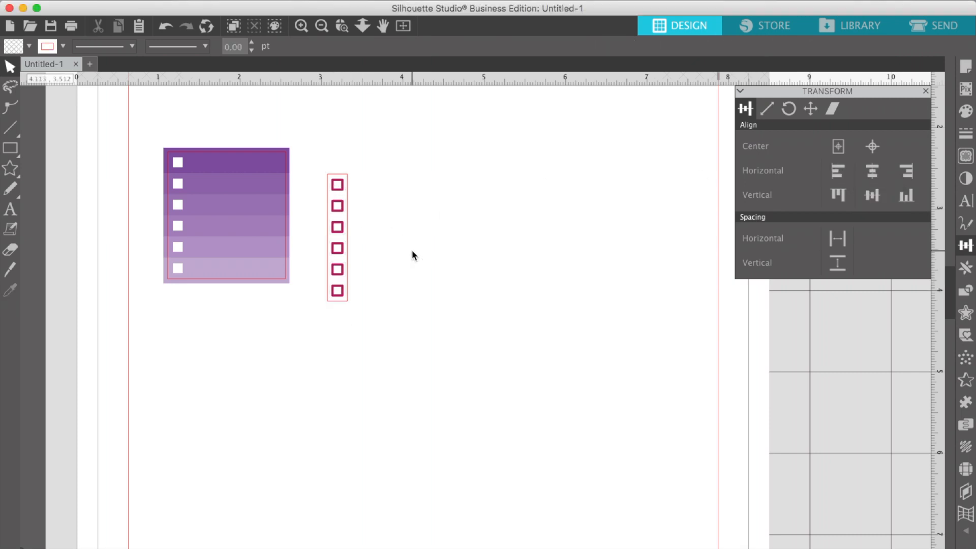
click(348, 233)
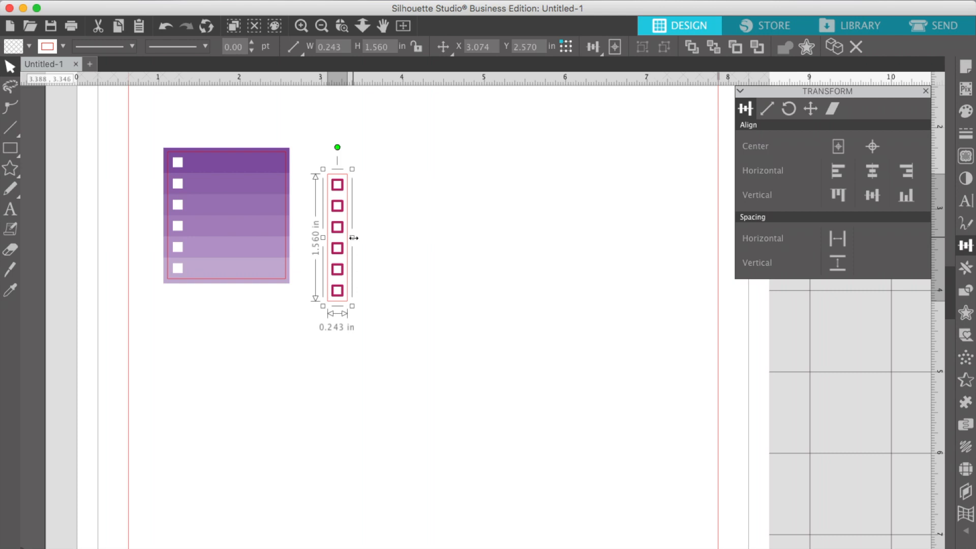
mouse_move(353, 238)
mouse_down()
mouse_move(386, 244)
mouse_move(357, 244)
mouse_up()
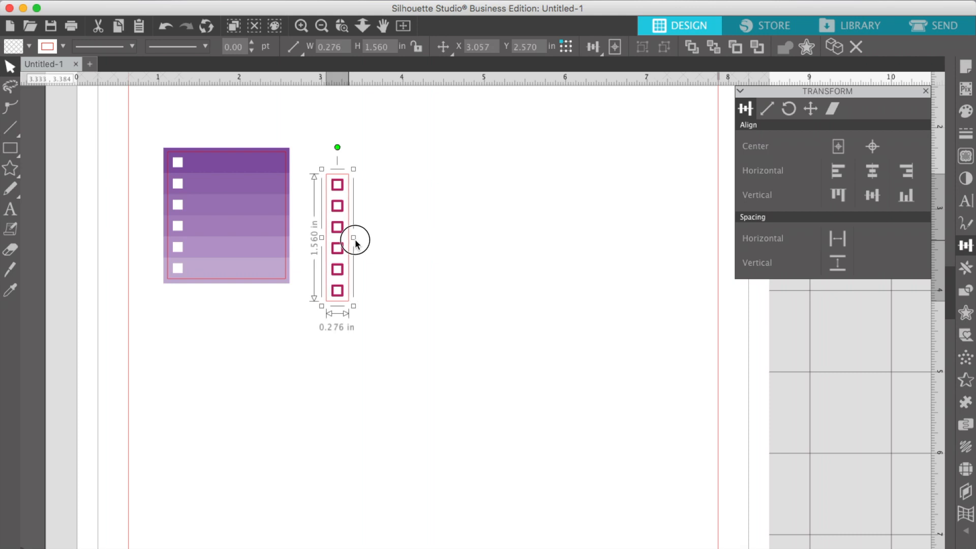
click(394, 257)
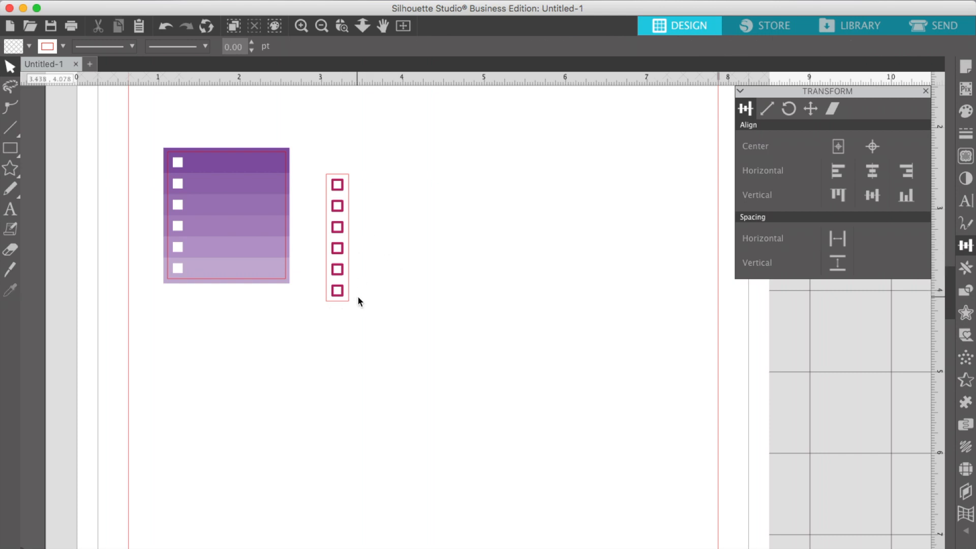
click(344, 299)
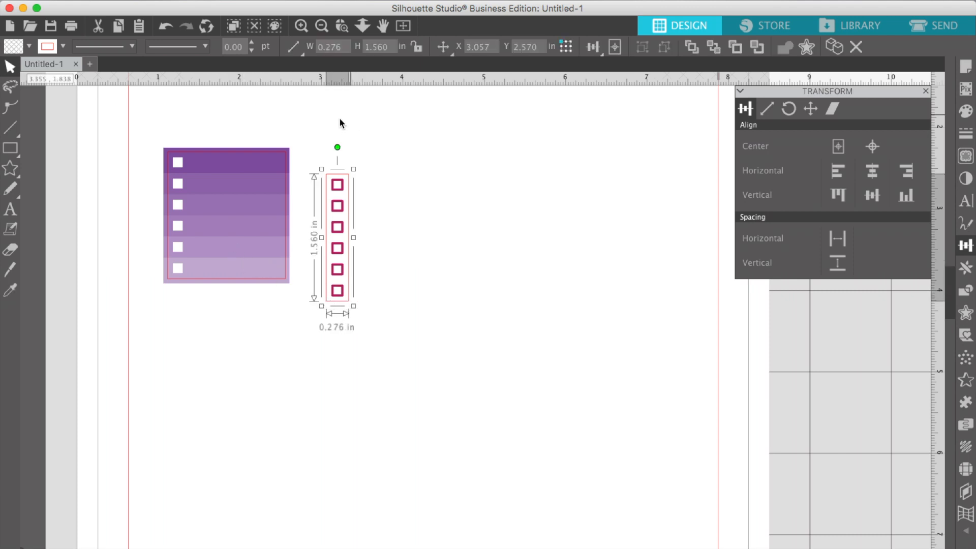
click(396, 222)
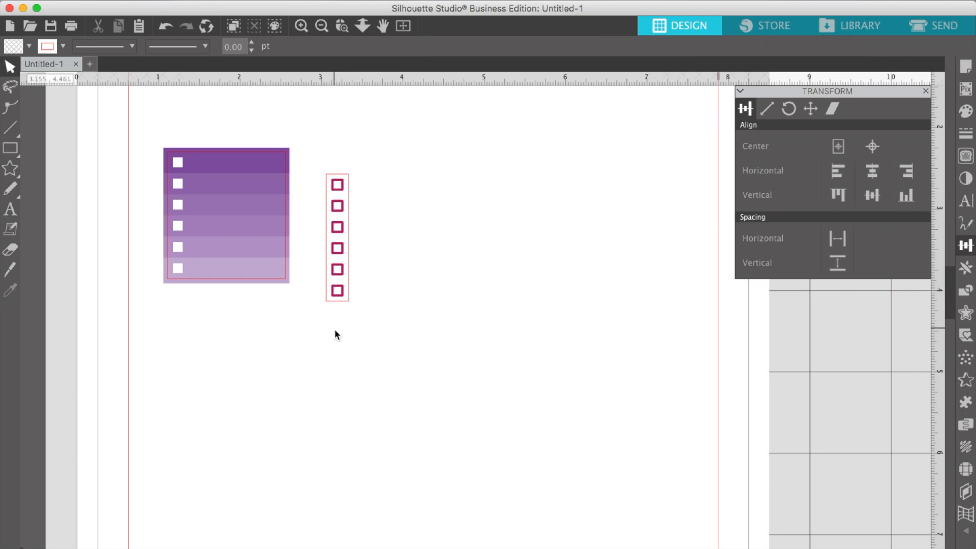
click(349, 301)
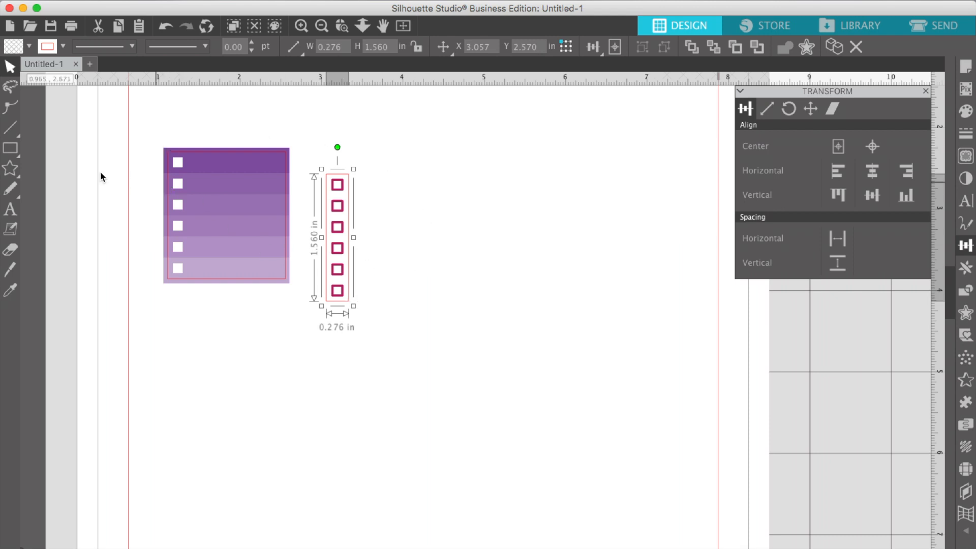
click(10, 148)
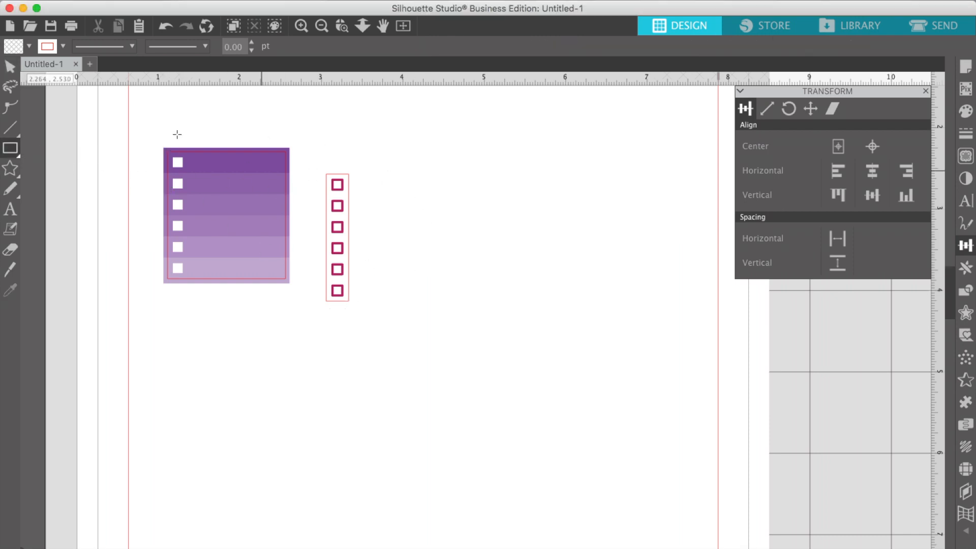
click(10, 66)
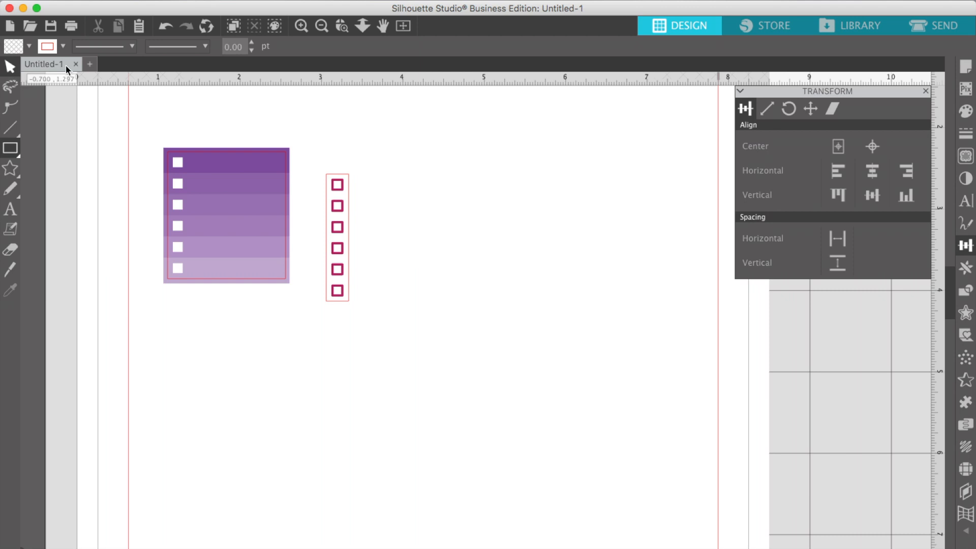
Create an outward offset of 0.03 in around the slim checkbox outline.
click(350, 185)
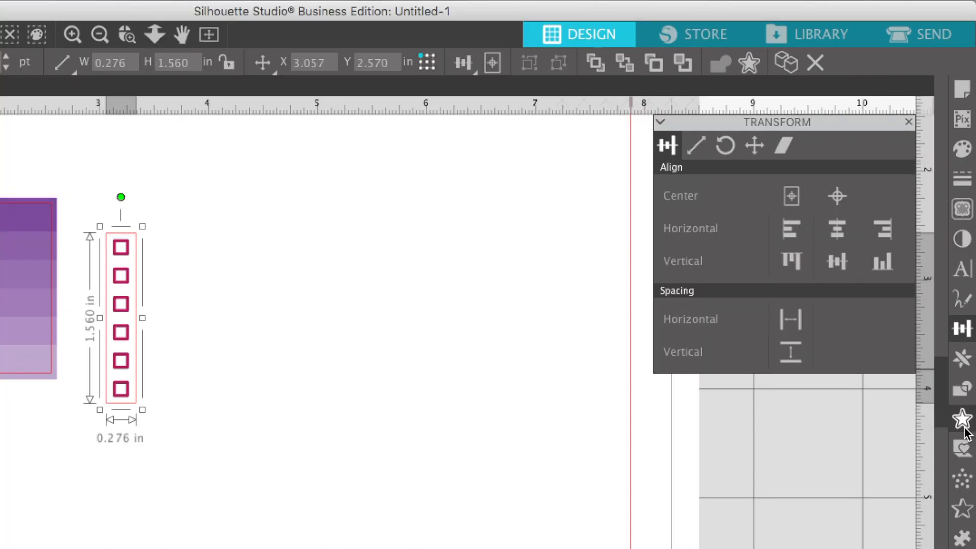
click(964, 428)
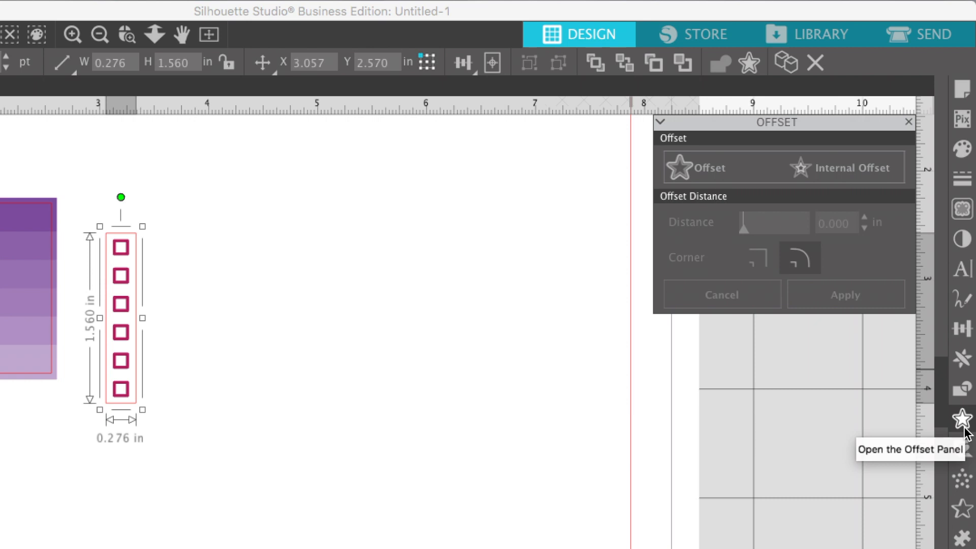
click(722, 173)
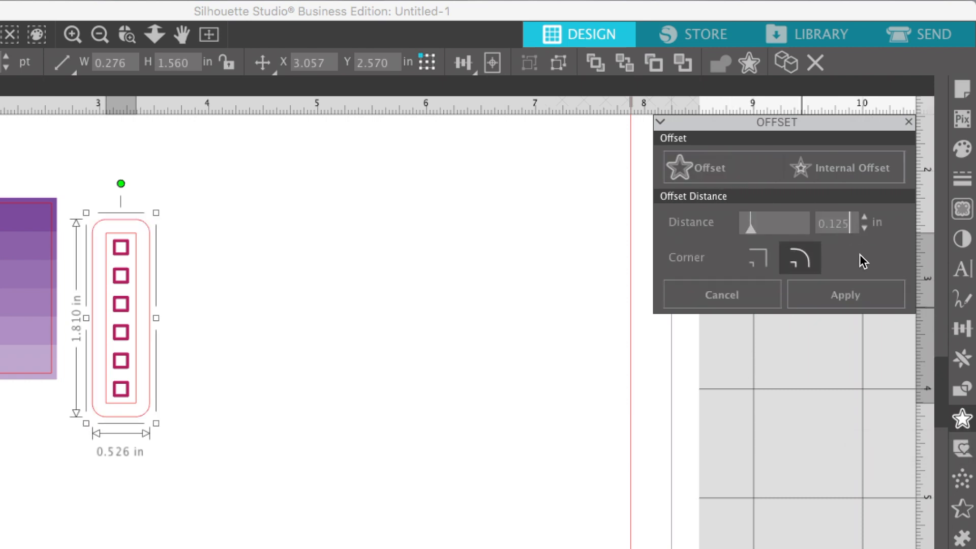
key(BackSpace)
key(BackSpace)
key(BackSpace)
text(03)
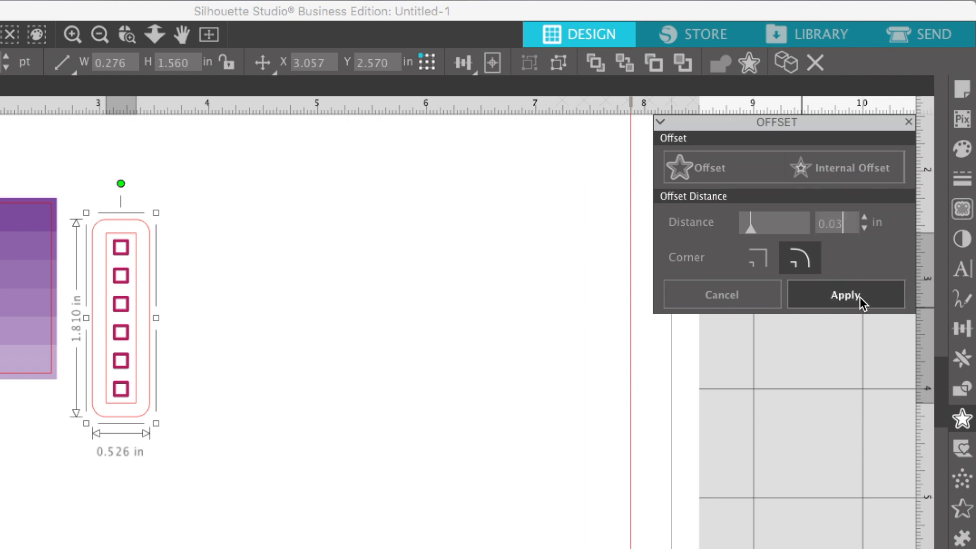
click(860, 297)
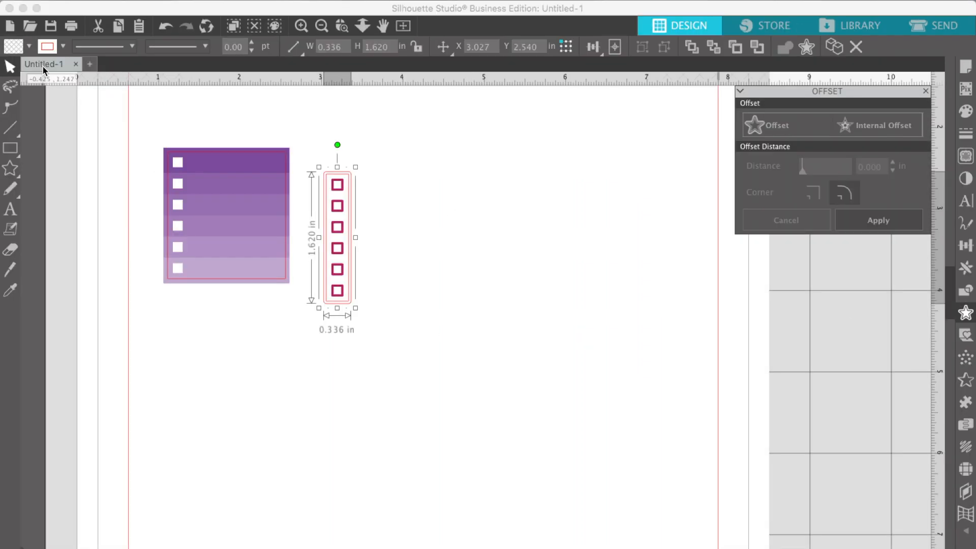
Make the offset shape's line transparent, fill it light yellow-orange, and send it behind the checkboxes.
click(63, 47)
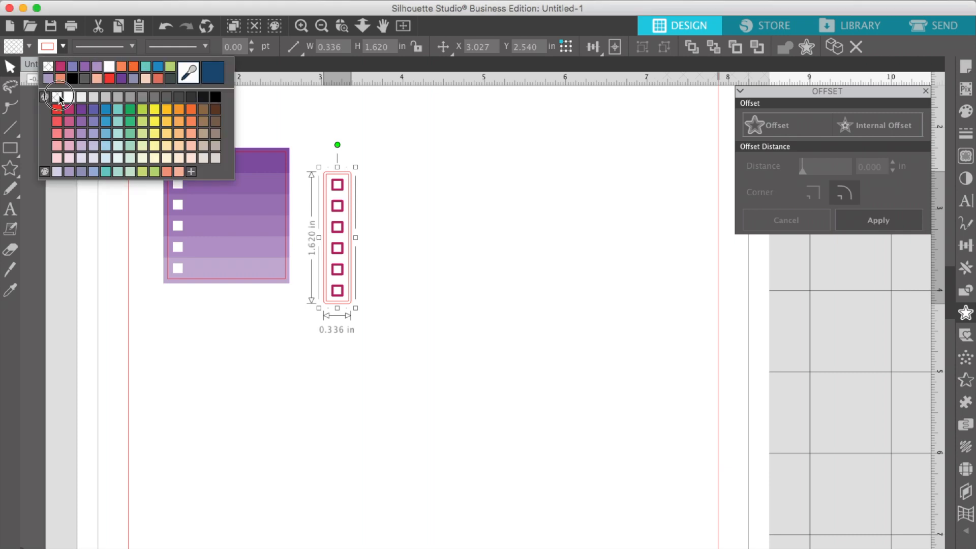
click(56, 97)
click(28, 45)
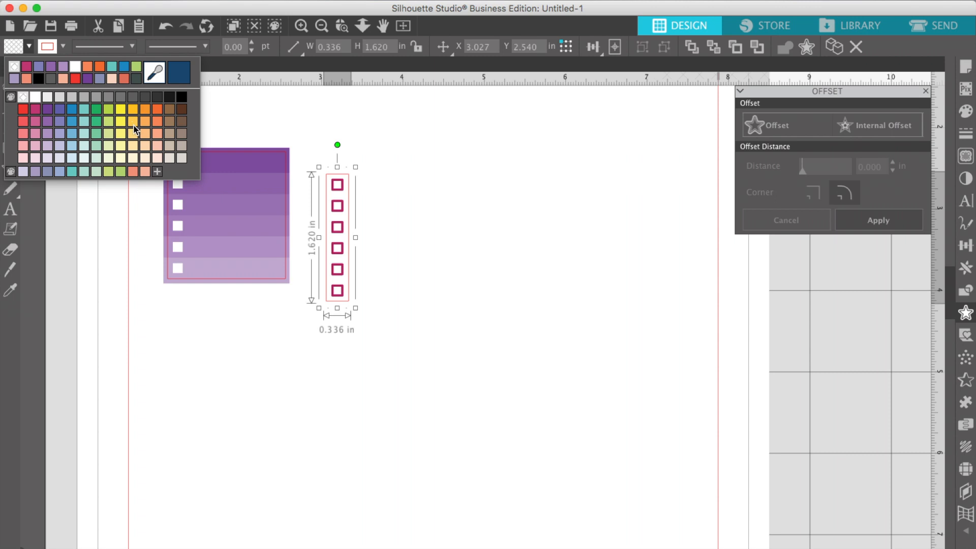
click(134, 146)
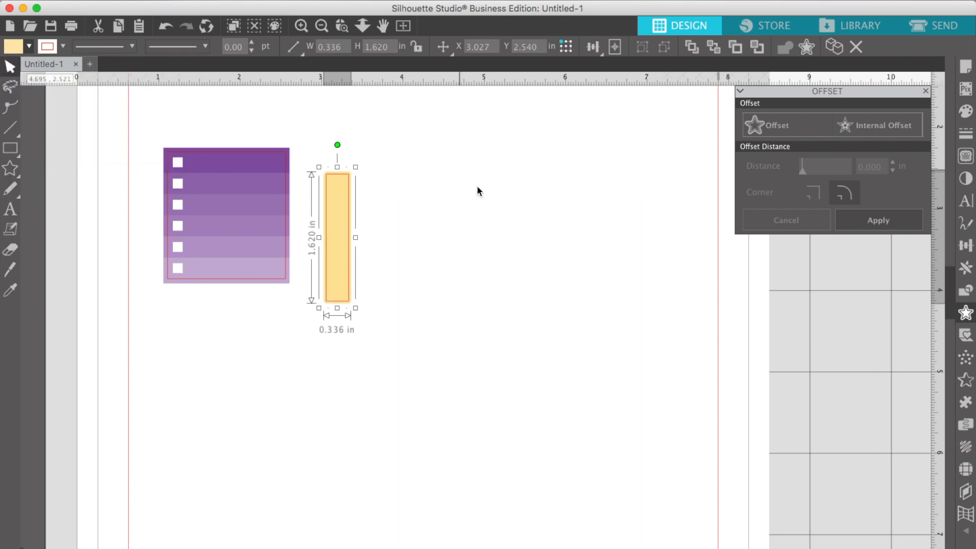
click(715, 47)
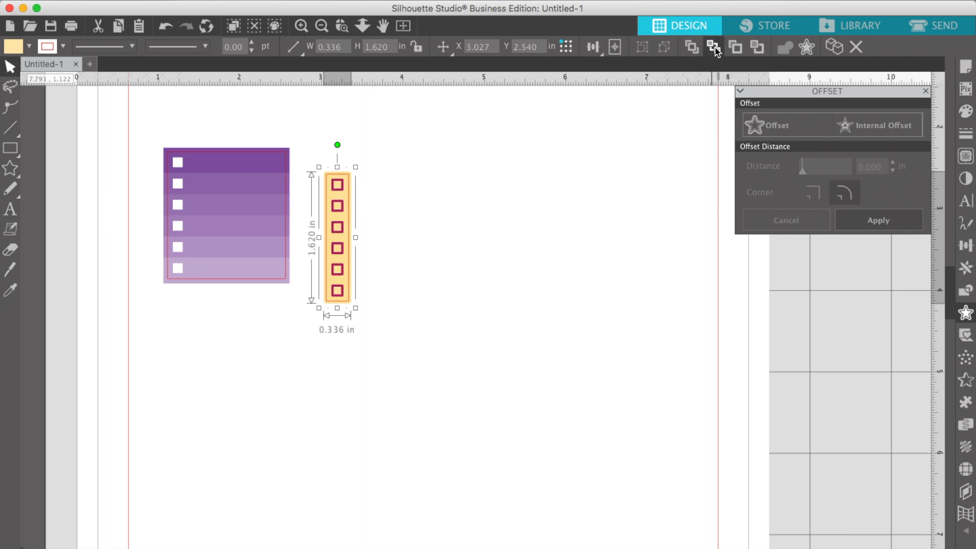
click(447, 265)
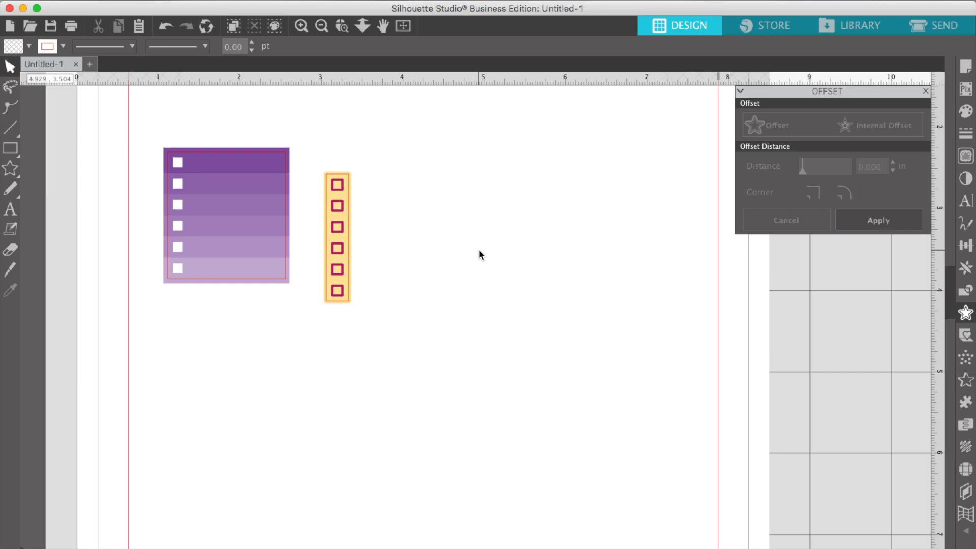
Move the whole checkbox strip up beside the purple sticker so their top edges are roughly level.
click(378, 330)
drag(378, 330, 336, 158)
click(341, 198)
drag(341, 203, 321, 181)
click(381, 202)
Duplicate the strip's two lowest checkboxes below and nudge the copies down until they continue the column's spacing.
click(322, 272)
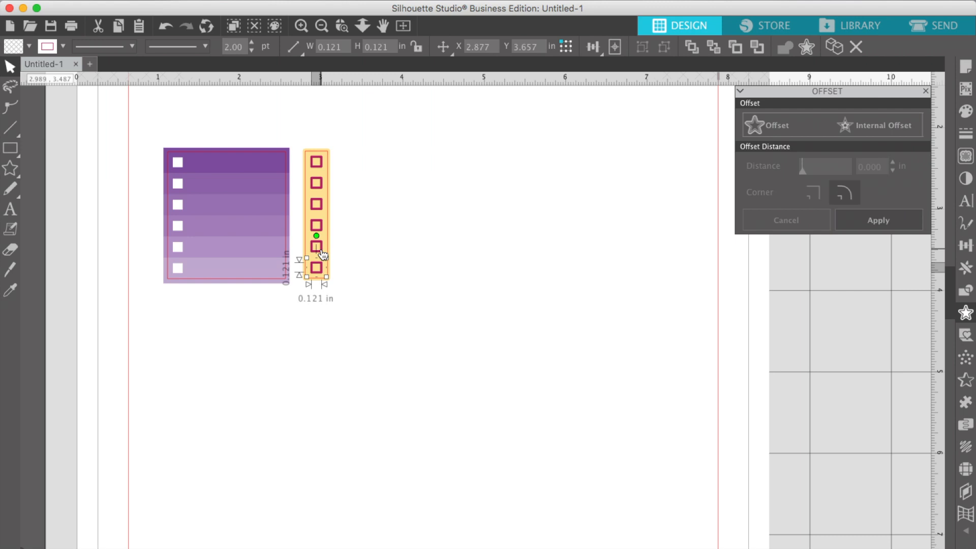
click(322, 254)
click(320, 250)
shift+click(321, 248)
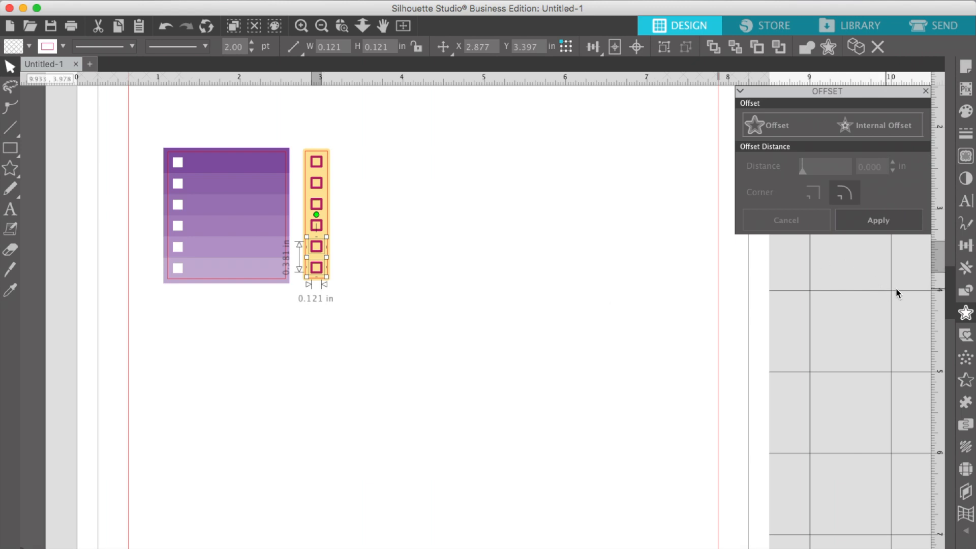
click(965, 268)
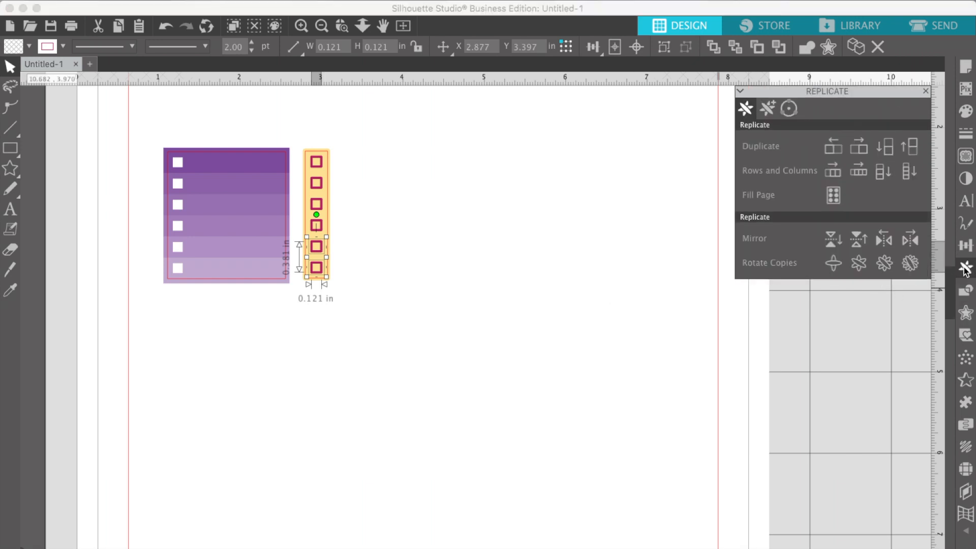
click(886, 148)
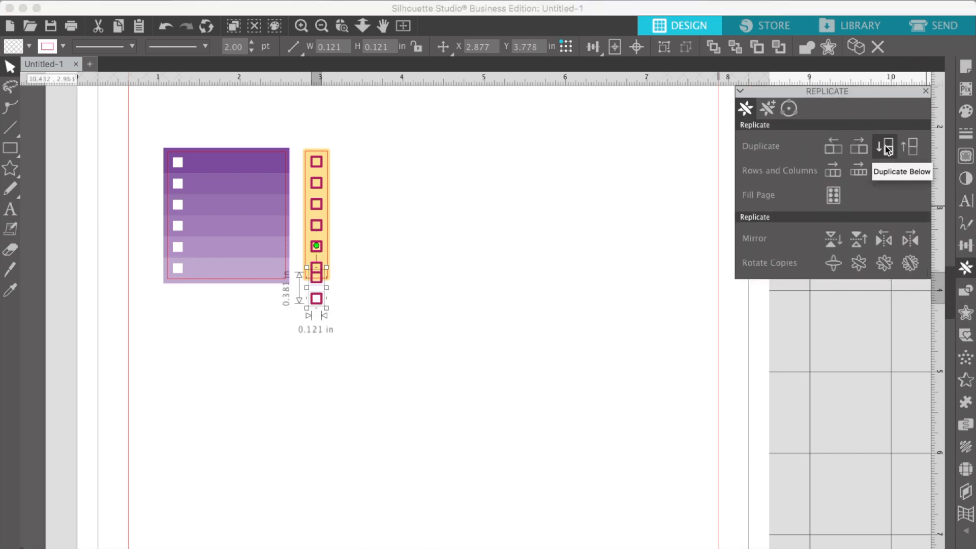
click(886, 148)
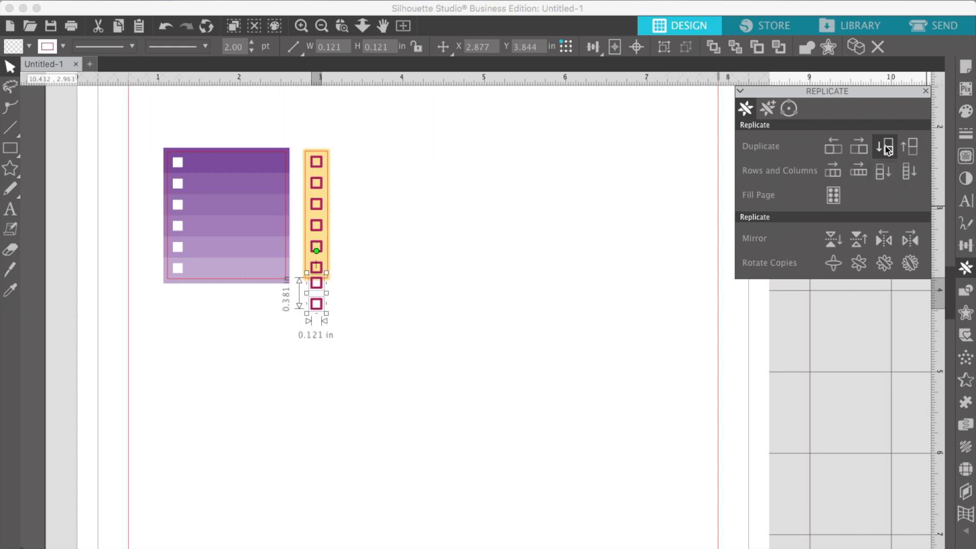
key(Down)
click(375, 338)
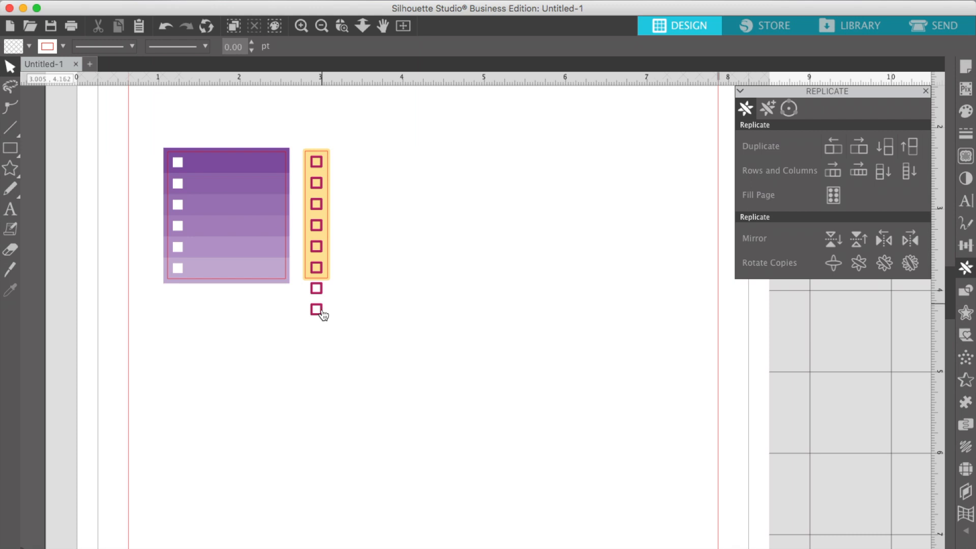
Select the eight checkboxes without the outline and backing, and space them evenly in the vertical direction.
drag(335, 338, 318, 135)
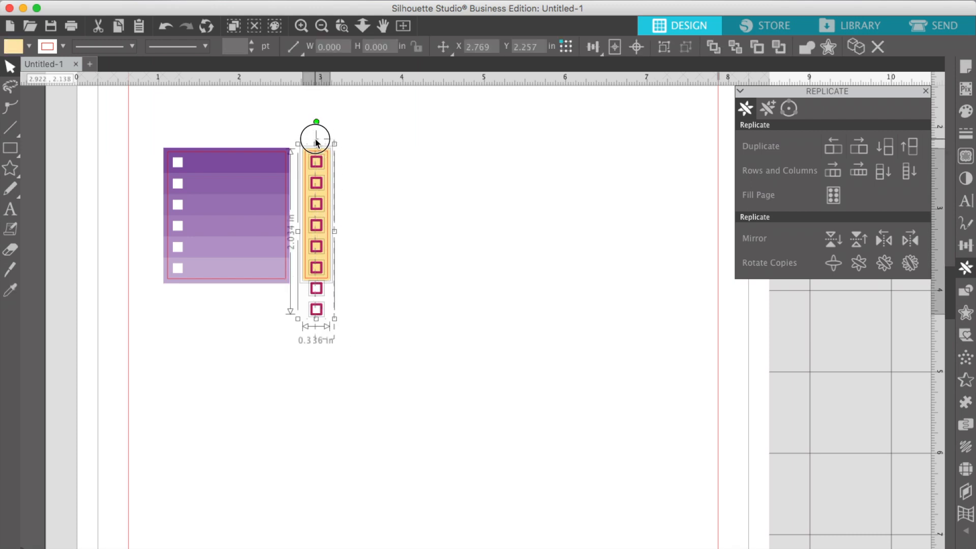
shift+click(317, 182)
shift+click(332, 183)
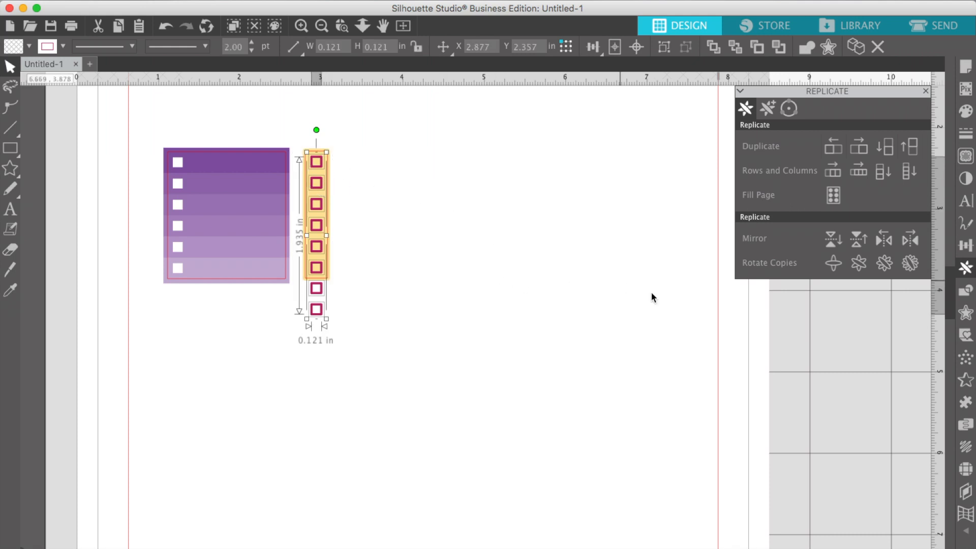
click(964, 246)
click(837, 262)
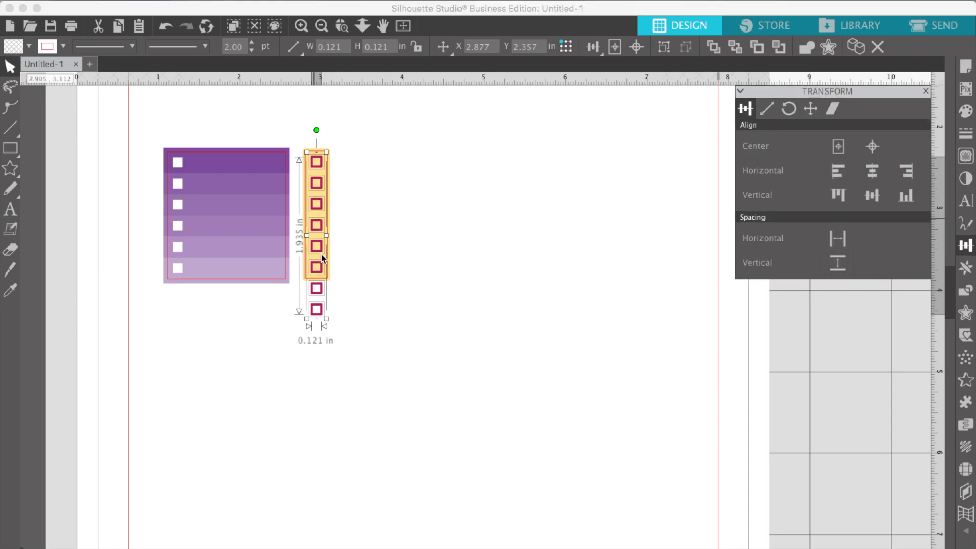
click(413, 264)
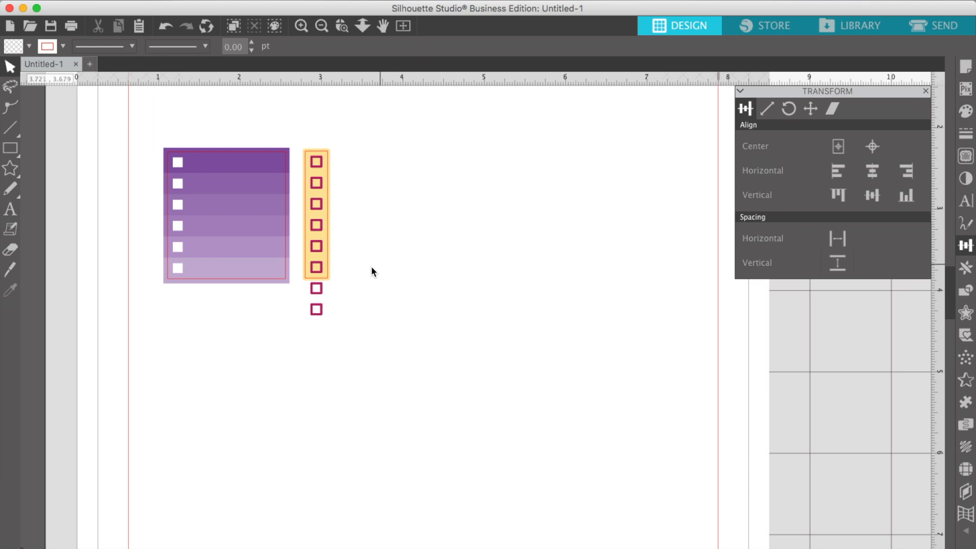
Stretch the yellow backing and slim outline downward to enclose all eight checkboxes, making the outline about 2.073 in tall.
click(327, 275)
drag(317, 284, 317, 329)
click(427, 307)
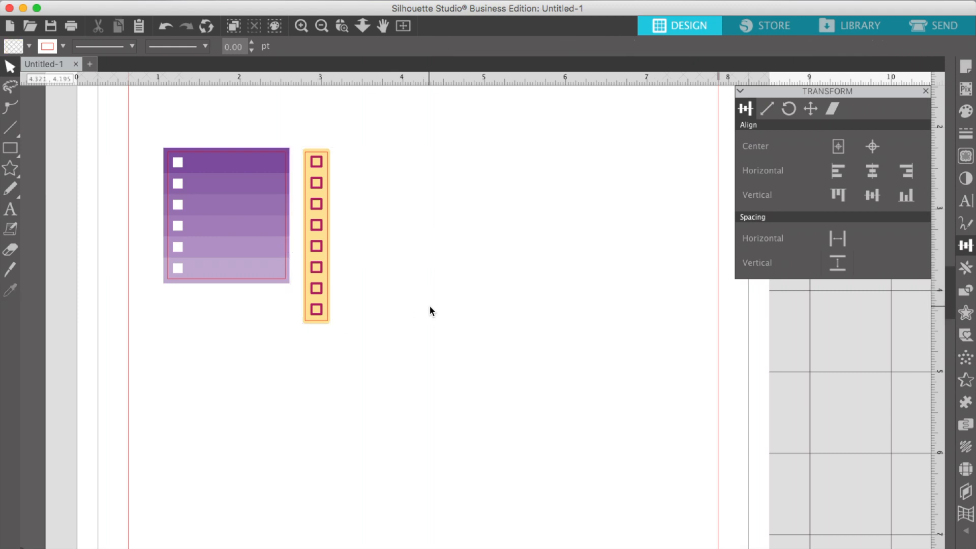
Set the slim outline's height to 2.080 in.
click(331, 261)
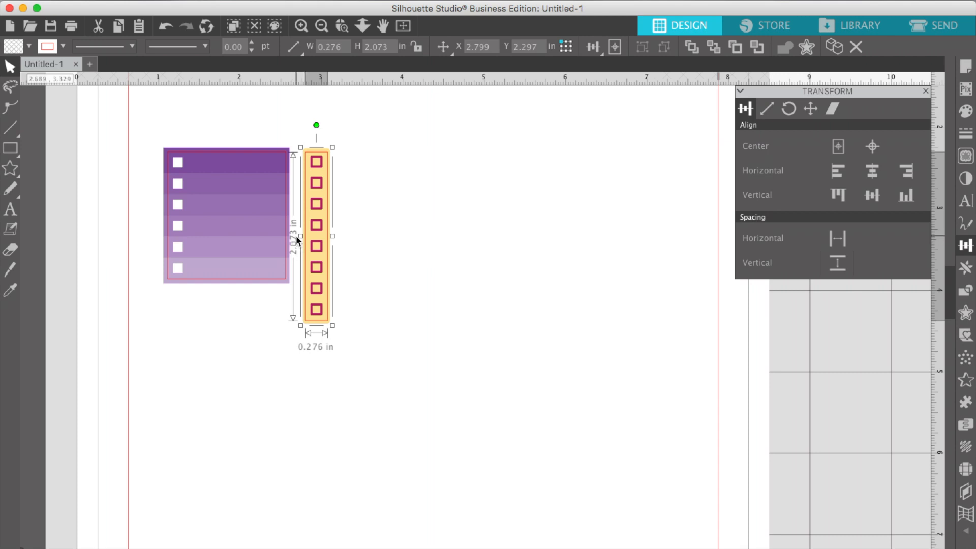
drag(381, 48, 407, 48)
text(80)
key(Return)
click(422, 291)
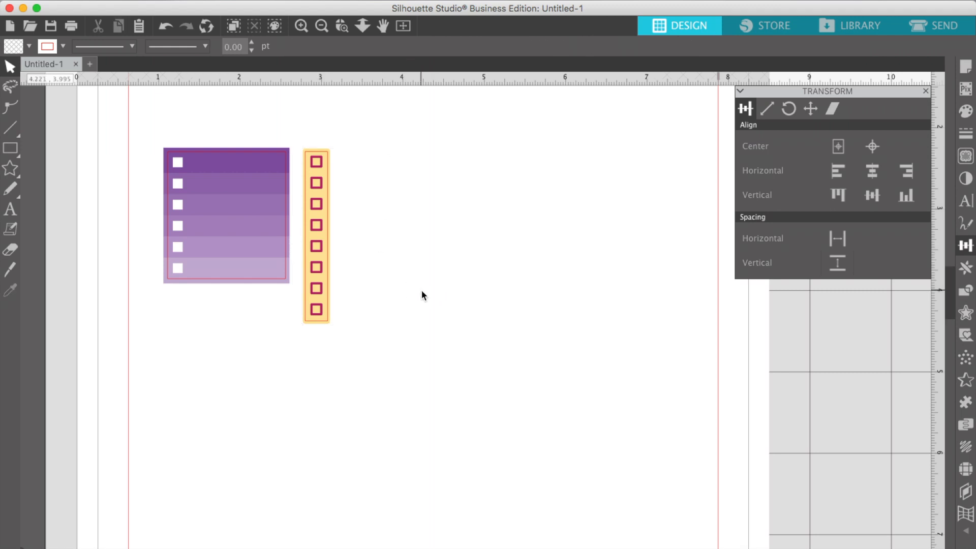
Change the strip's backing fill to light peach and move the whole strip slightly closer to the purple sticker.
click(323, 306)
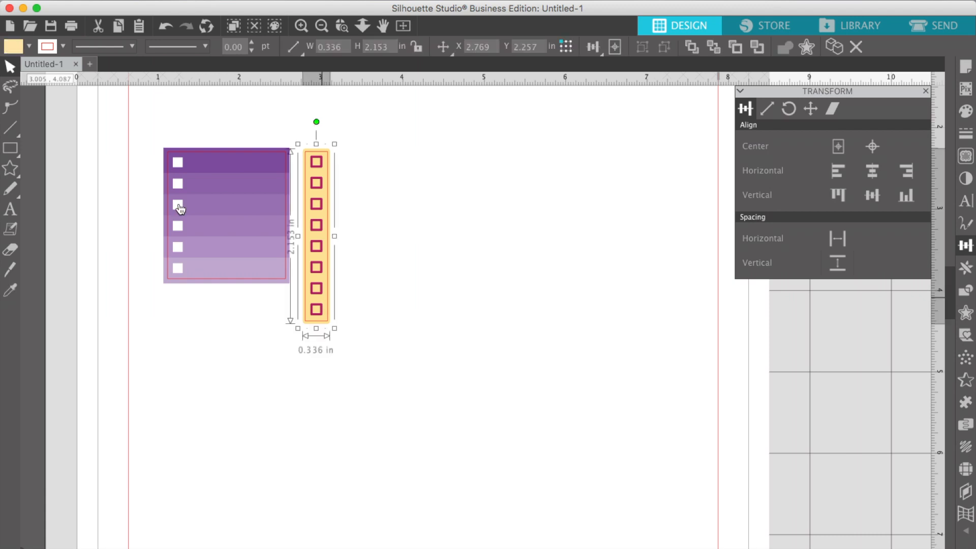
click(29, 47)
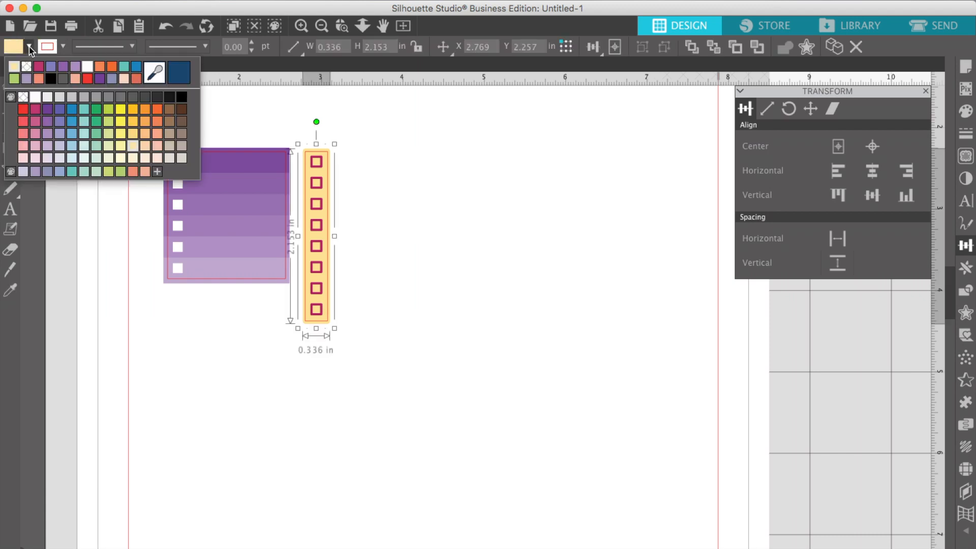
click(148, 155)
click(369, 201)
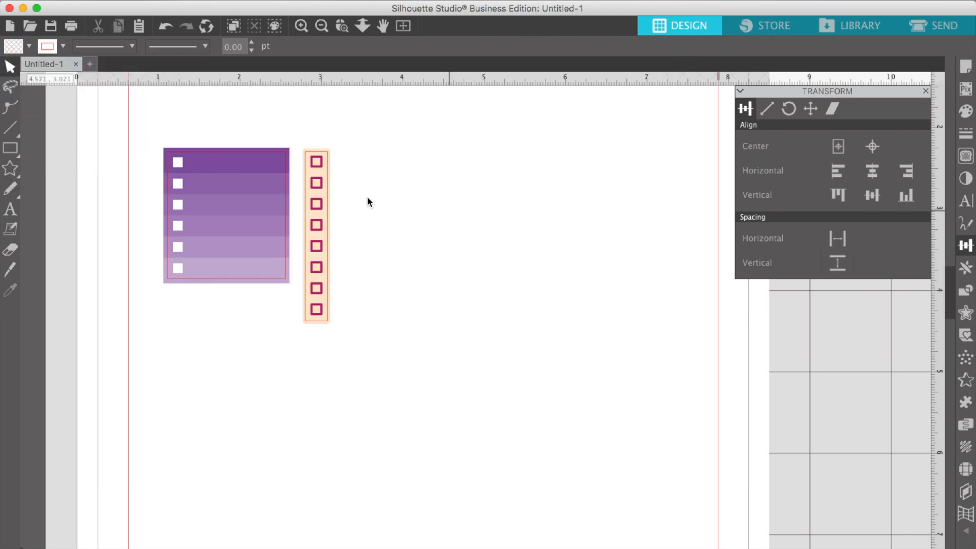
drag(380, 280, 313, 161)
click(405, 207)
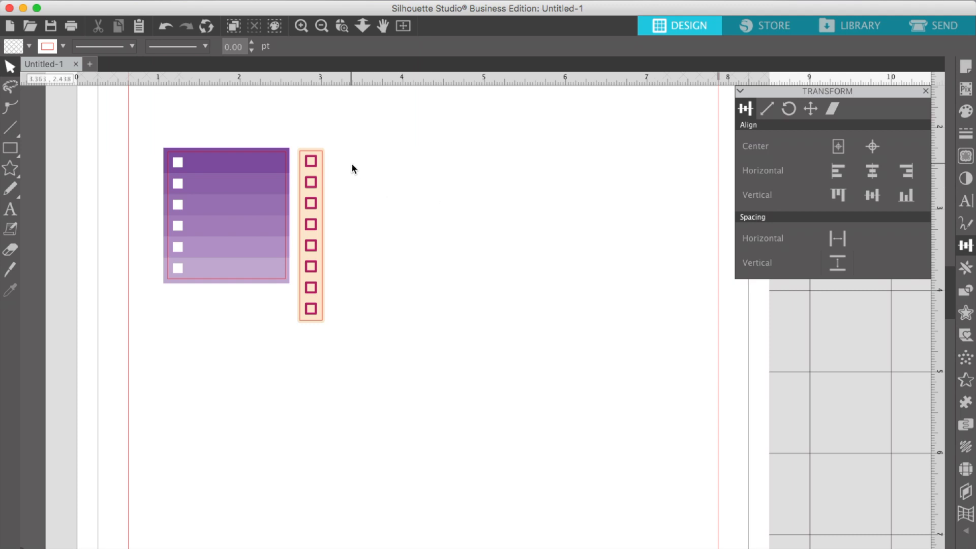
Draw a small circle about 0.183 in across, beside the upper end of the peach checkbox strip.
click(10, 148)
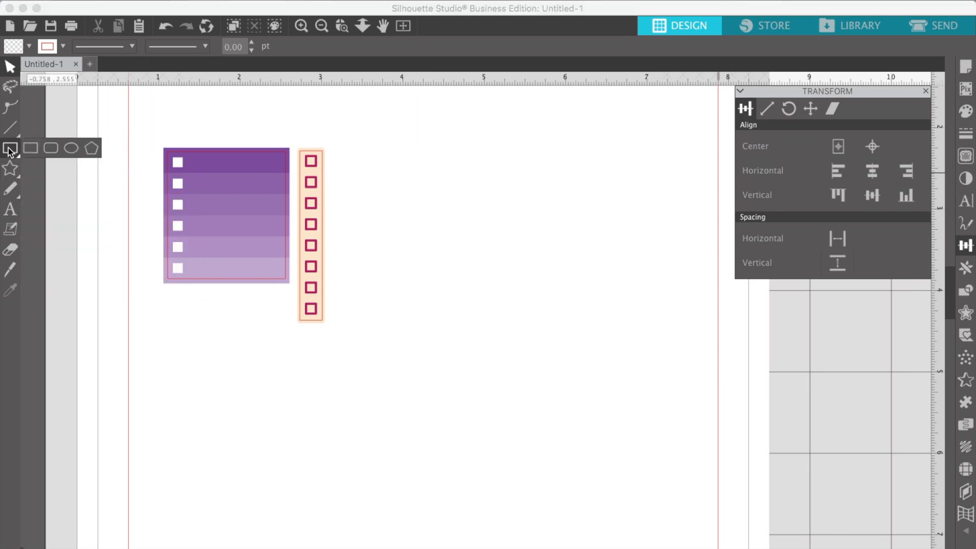
click(72, 148)
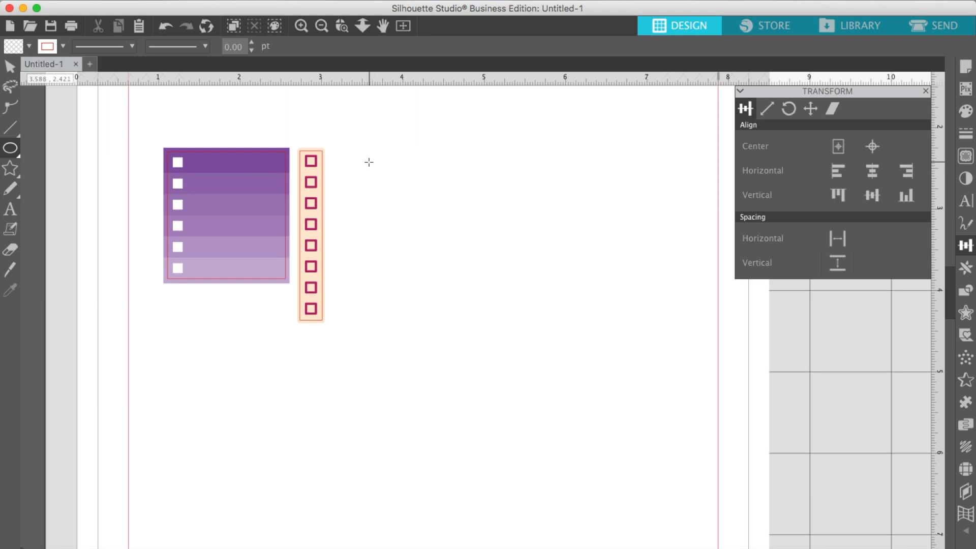
drag(363, 160, 379, 174)
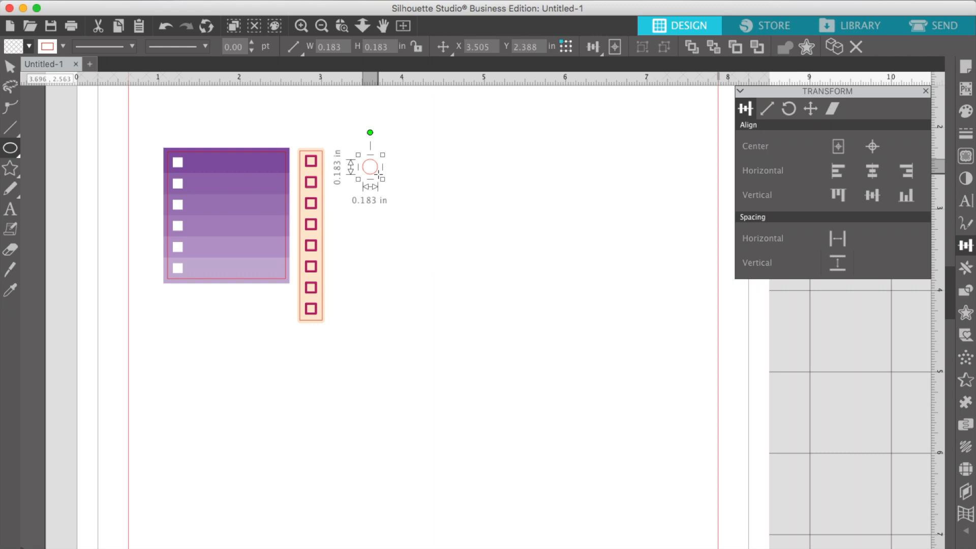
click(10, 67)
click(432, 220)
click(376, 170)
click(402, 171)
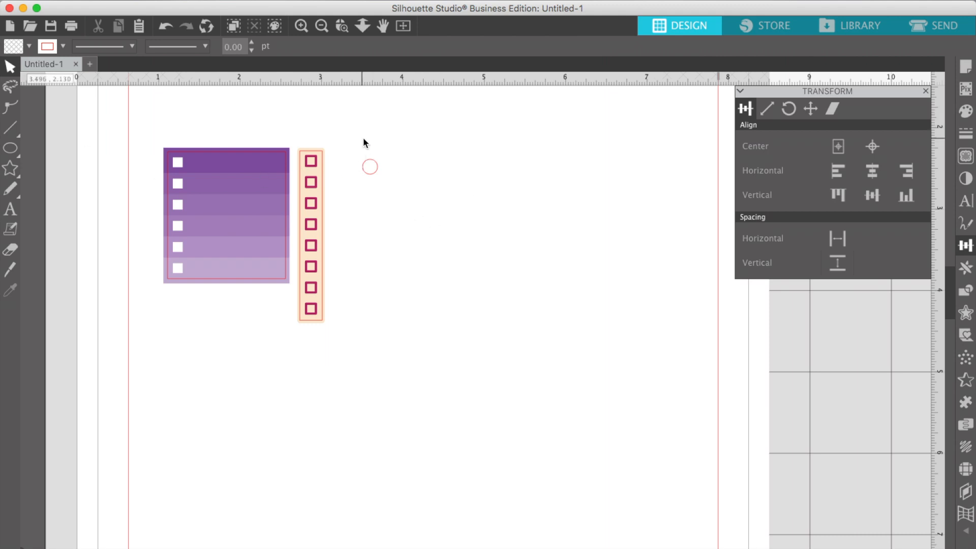
Enlarge the small circle proportionally to 0.200 in wide and high.
drag(365, 140, 392, 197)
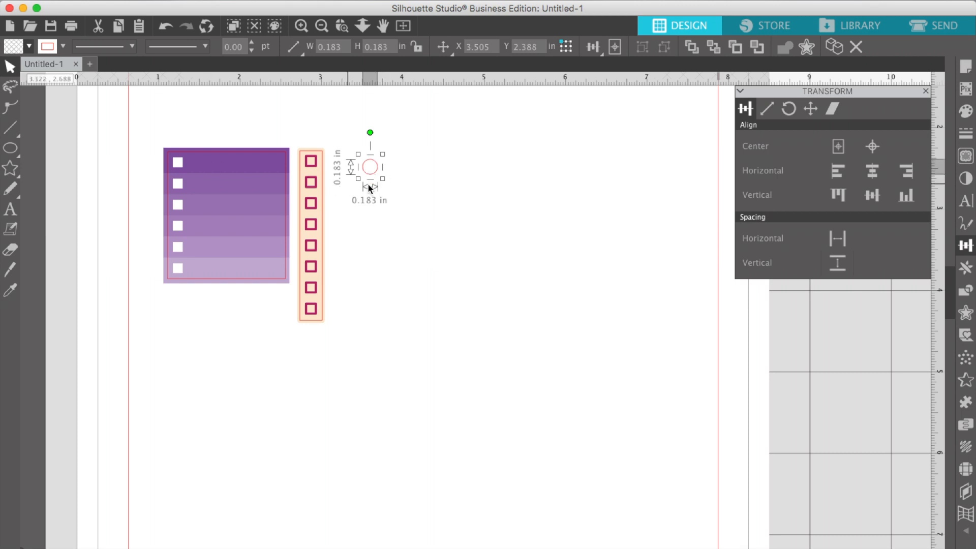
drag(383, 179, 385, 184)
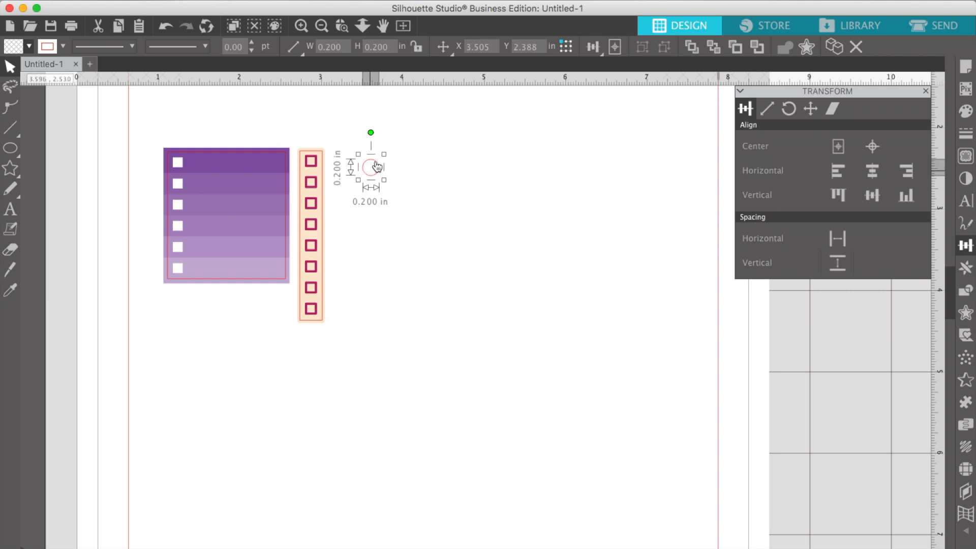
mouse_move(11, 154)
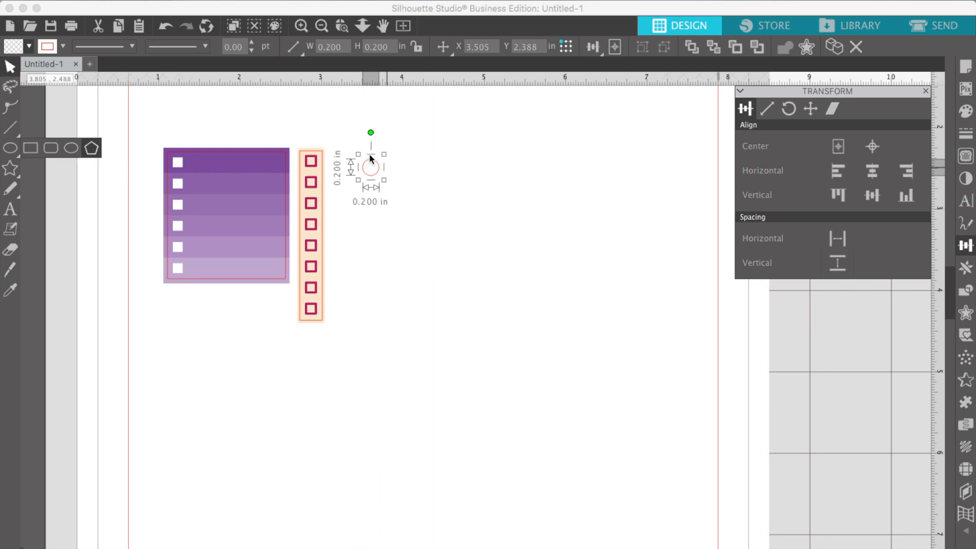
click(420, 169)
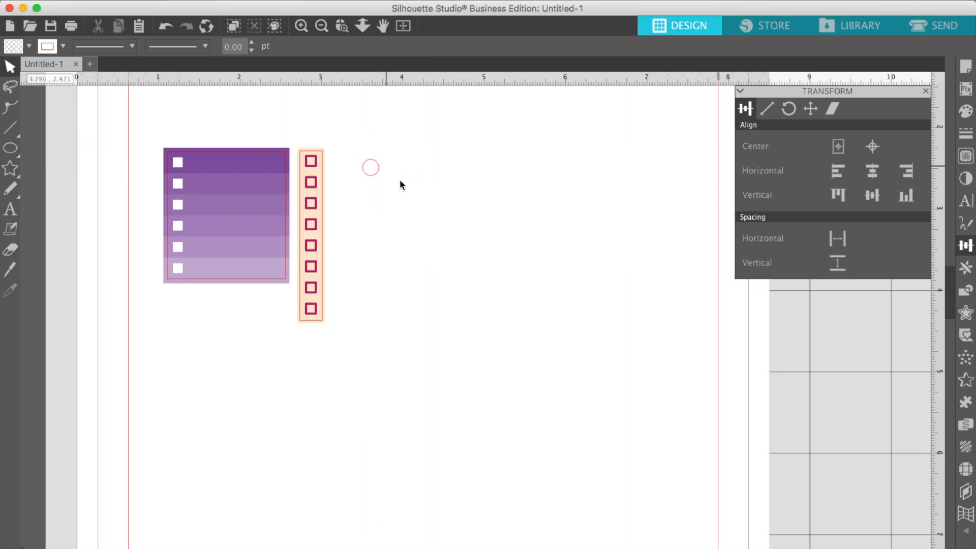
click(372, 158)
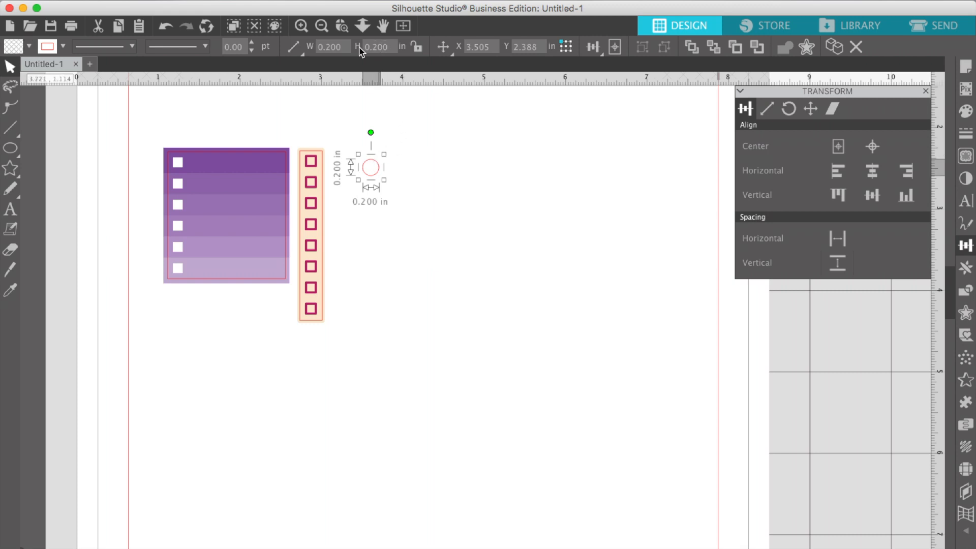
click(397, 210)
click(401, 209)
Create an outward offset of 0.05 in with rounded corners around the small circle.
click(370, 168)
click(966, 313)
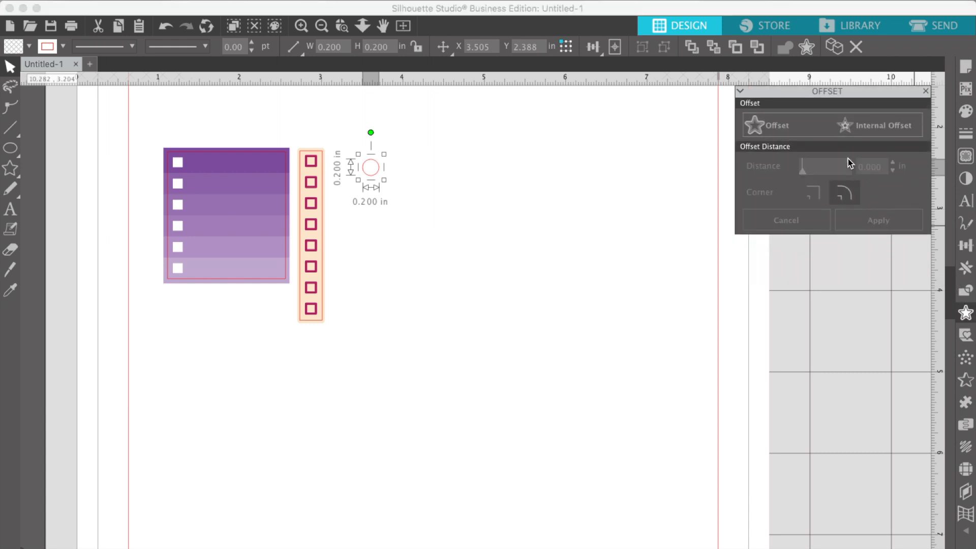
click(762, 125)
click(867, 168)
drag(867, 168, 908, 168)
click(878, 166)
key(BackSpace)
key(BackSpace)
key(BackSpace)
text(5)
text(0)
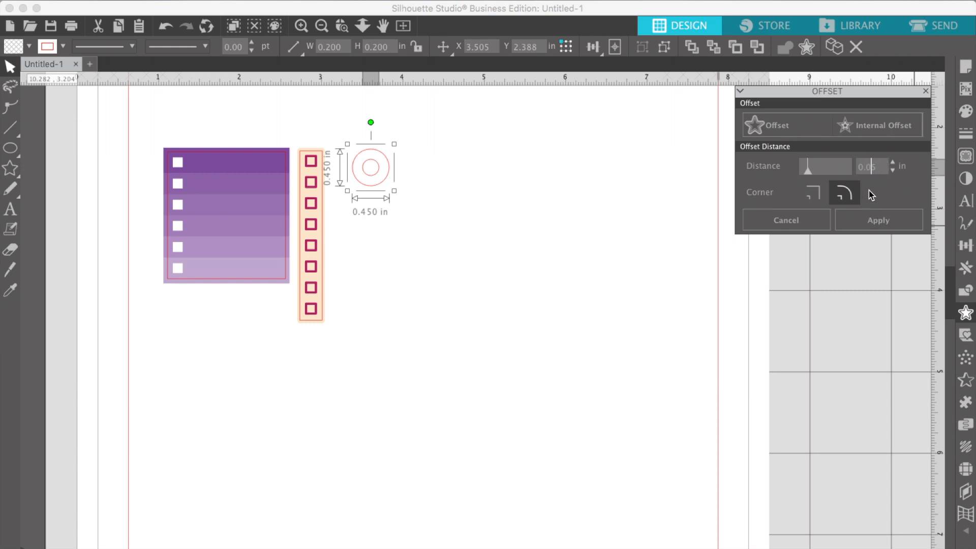
click(885, 222)
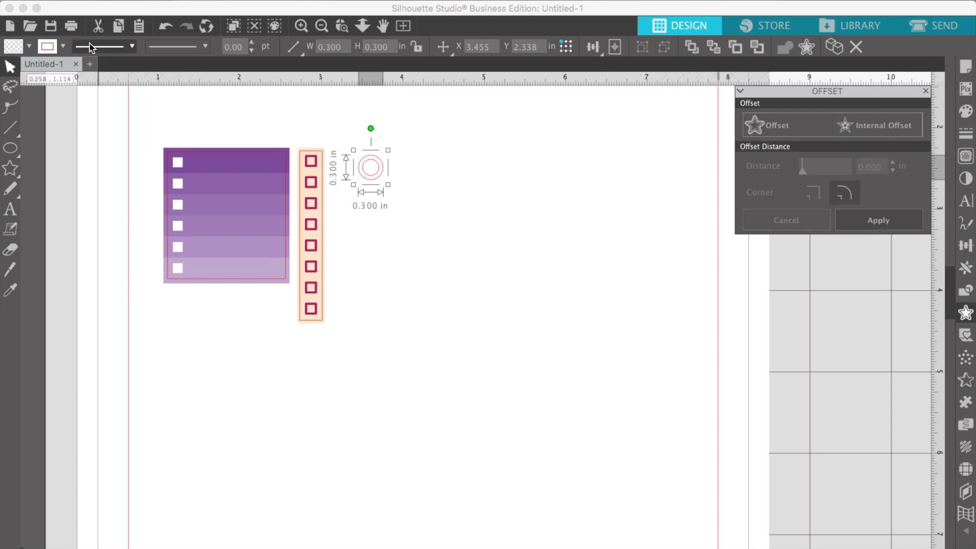
Make the outer offset circle's line transparent and fill it with green.
click(63, 46)
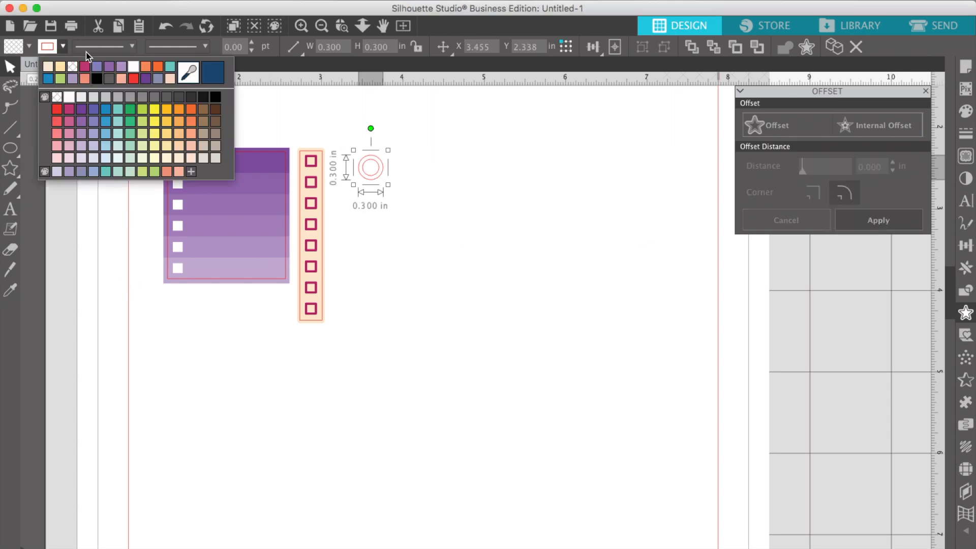
click(59, 96)
click(29, 46)
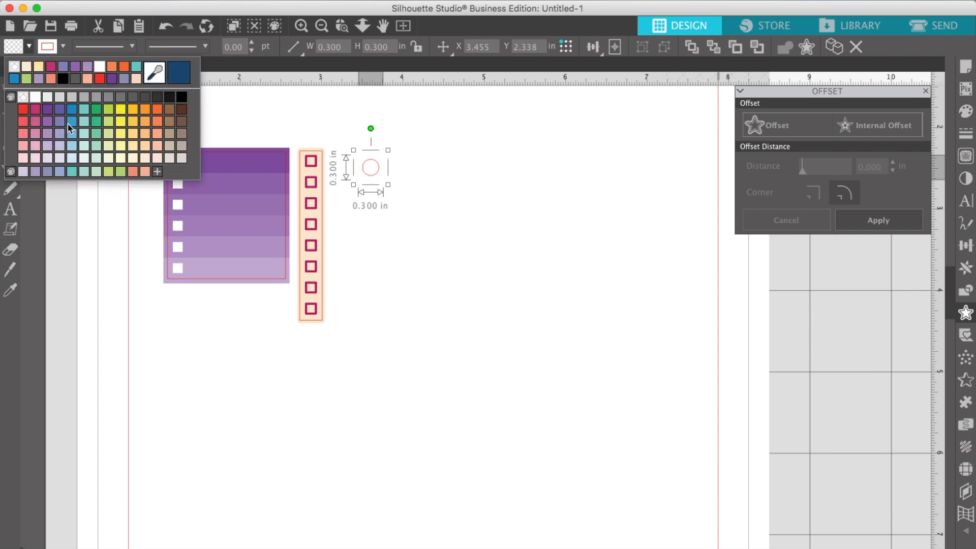
click(95, 108)
click(405, 264)
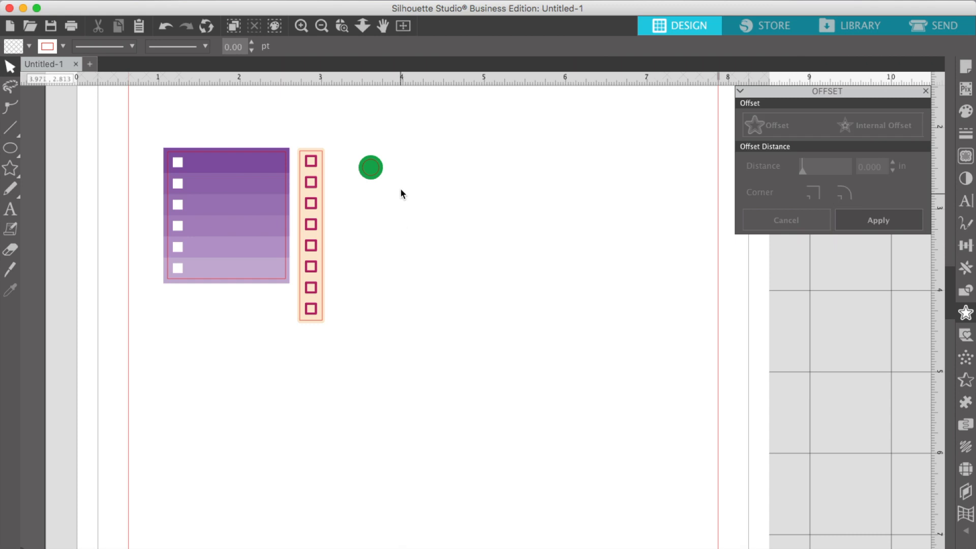
Move the green circle together with its inner cut circle close beside the top of the peach strip.
click(371, 169)
drag(371, 169, 344, 165)
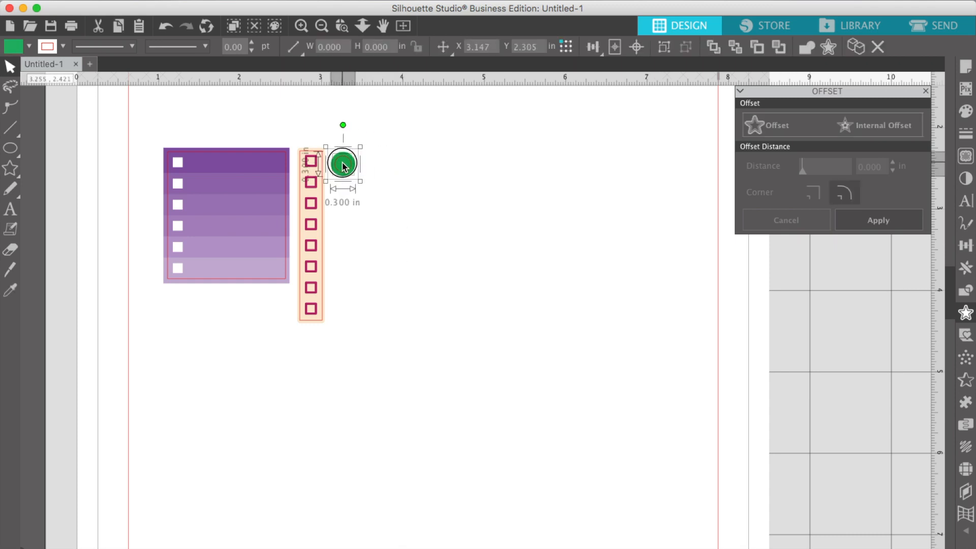
click(430, 222)
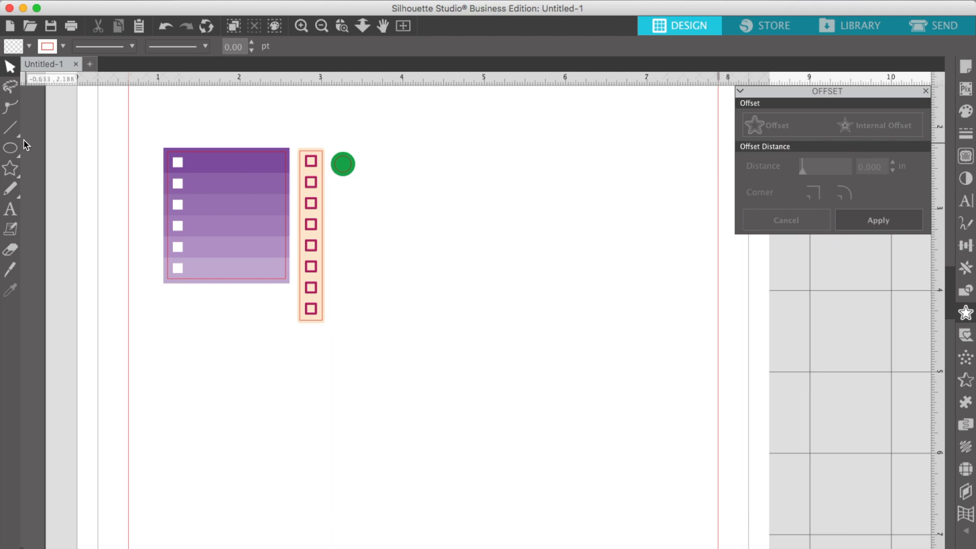
Place a copy of the strip's topmost magenta checkbox in the empty area beyond the green circle.
click(312, 162)
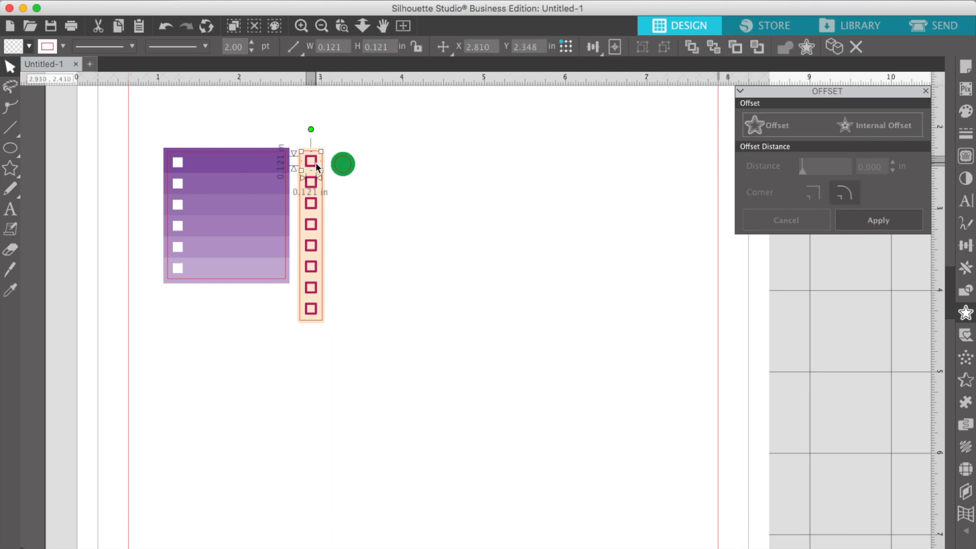
drag(315, 163, 417, 173)
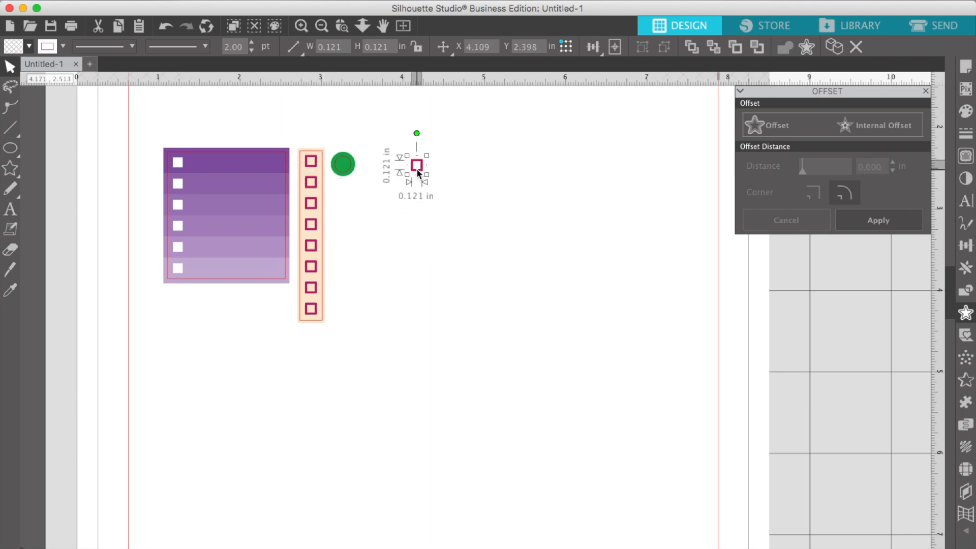
click(459, 181)
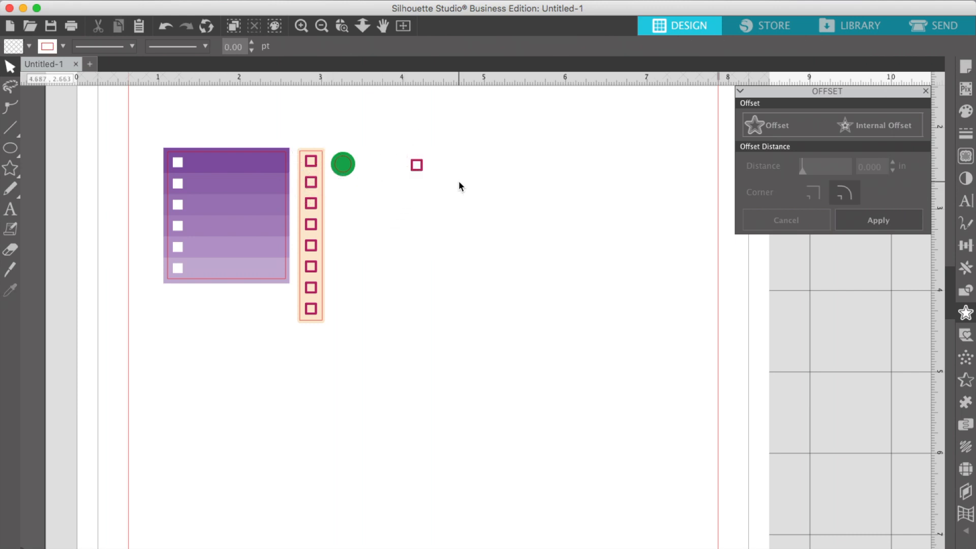
click(324, 167)
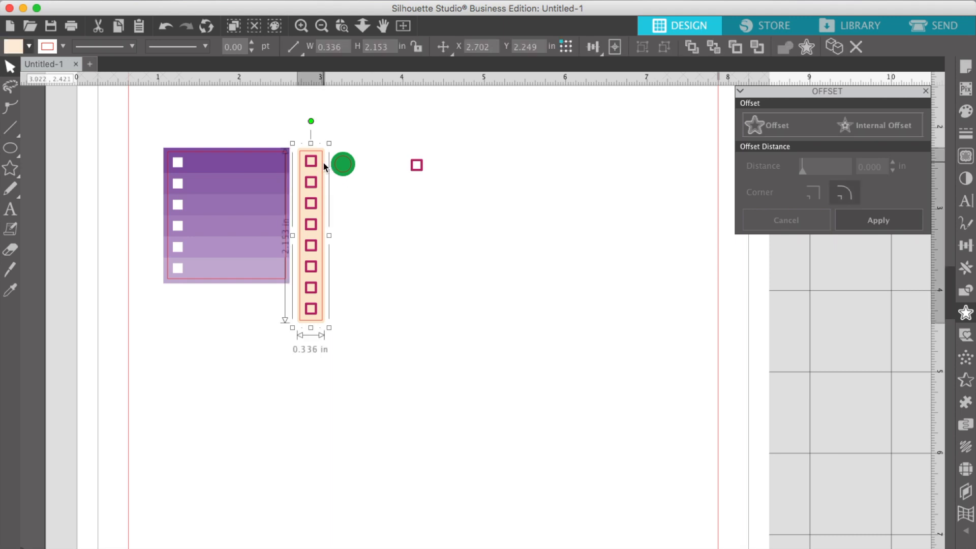
key(super+d)
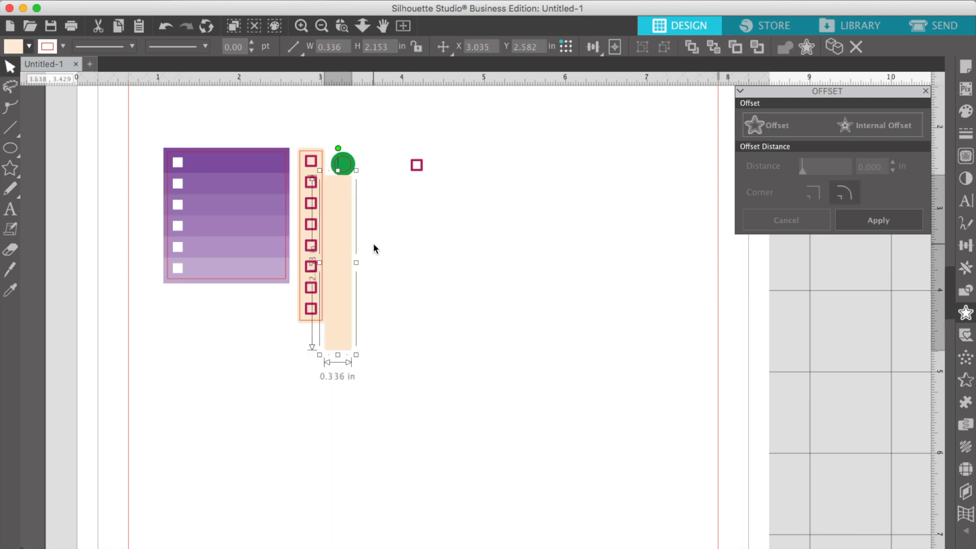
key(Delete)
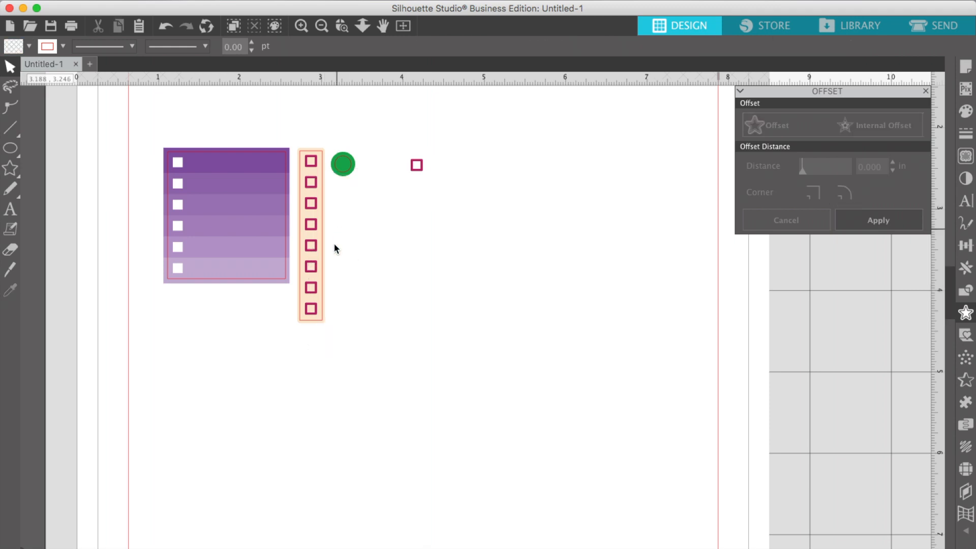
Duplicate the peach strip's slim outline and place the copy around the separate magenta checkbox.
click(322, 318)
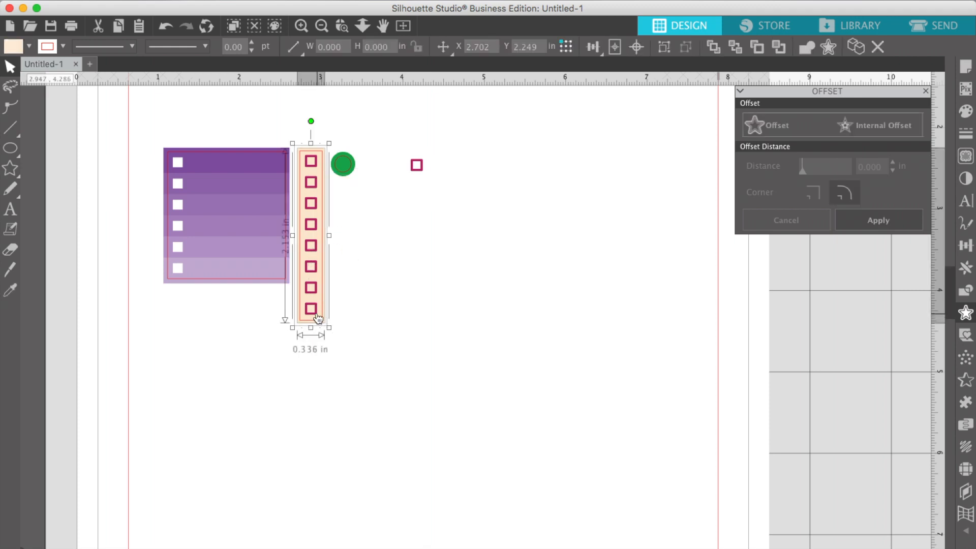
click(321, 310)
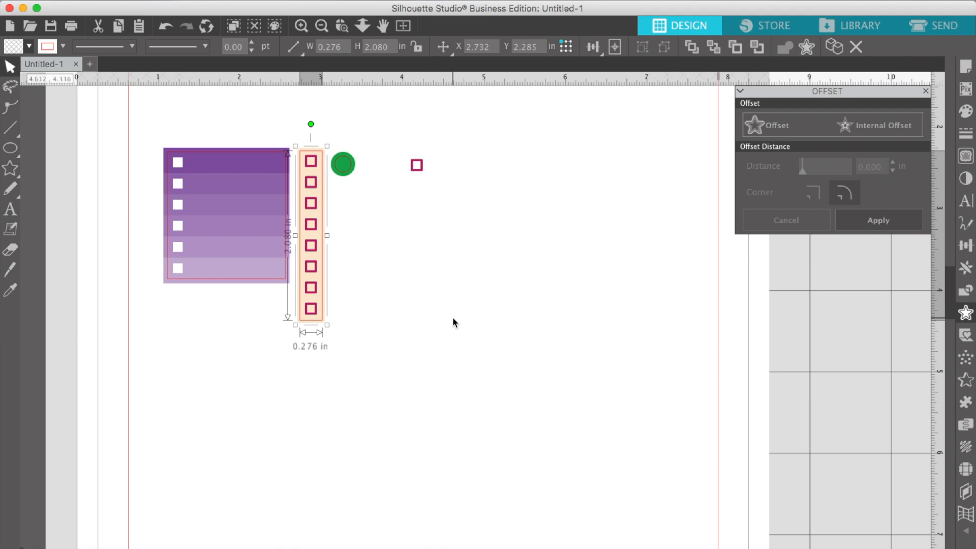
key(super+d)
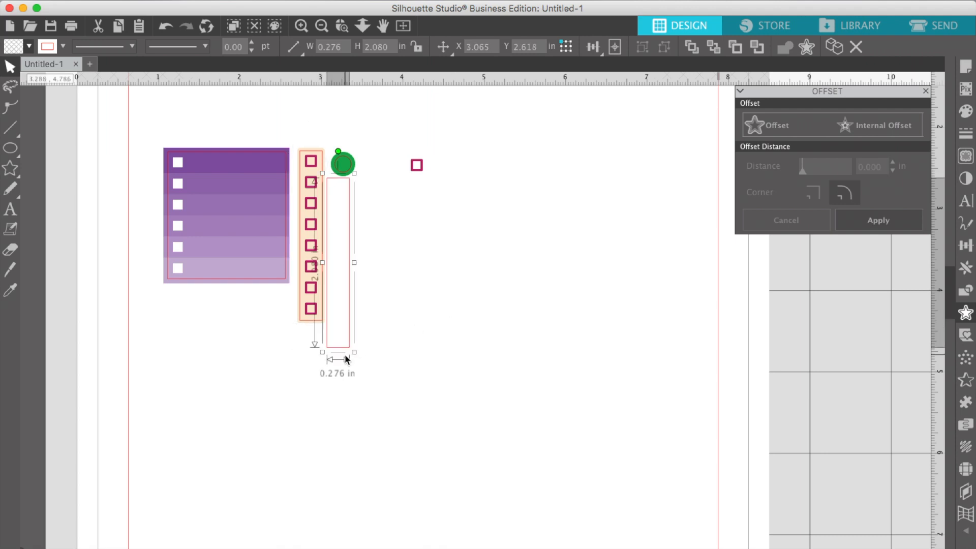
drag(343, 352, 420, 327)
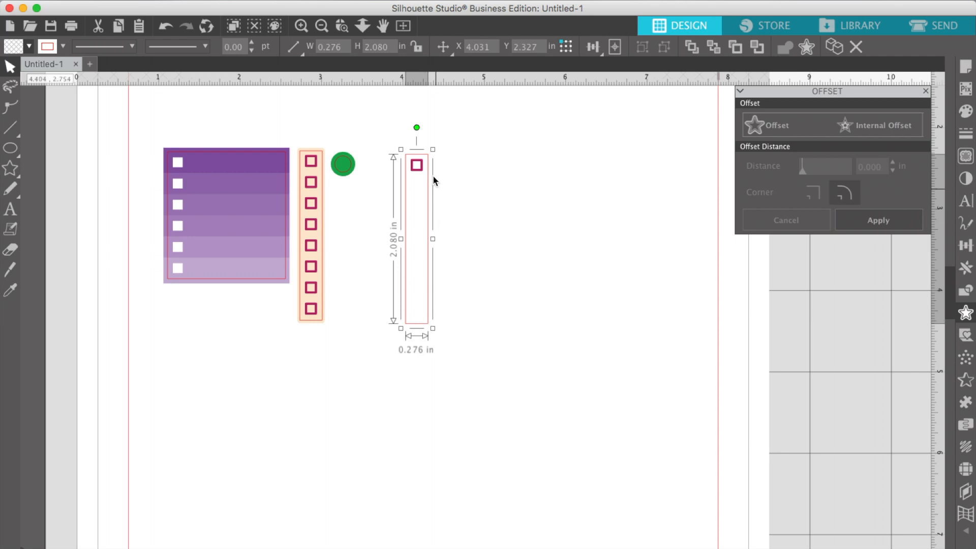
Shorten the copied outline from its lower edge to about 0.270 in tall so it closely surrounds the checkbox.
click(303, 25)
click(303, 25)
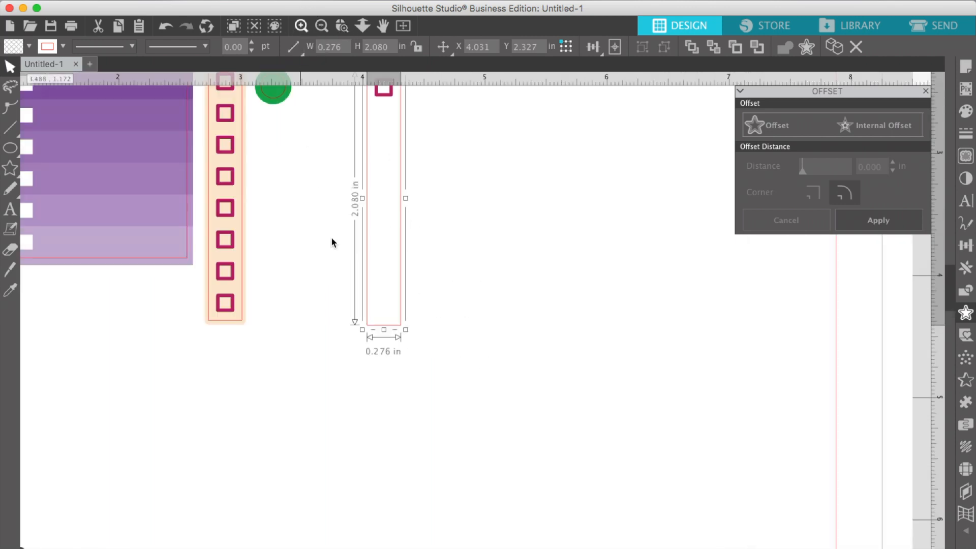
scroll(346, 277, up, 3)
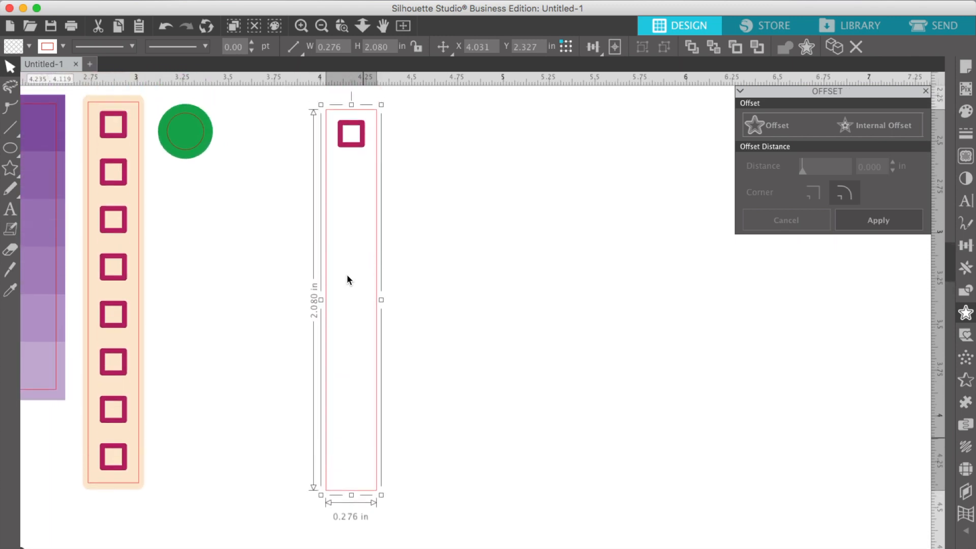
click(426, 471)
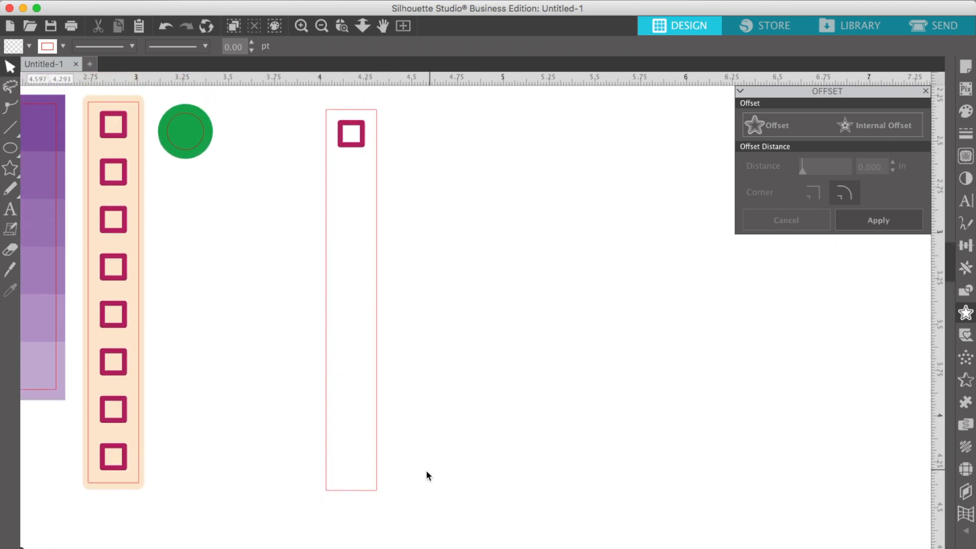
click(375, 490)
drag(351, 496, 362, 163)
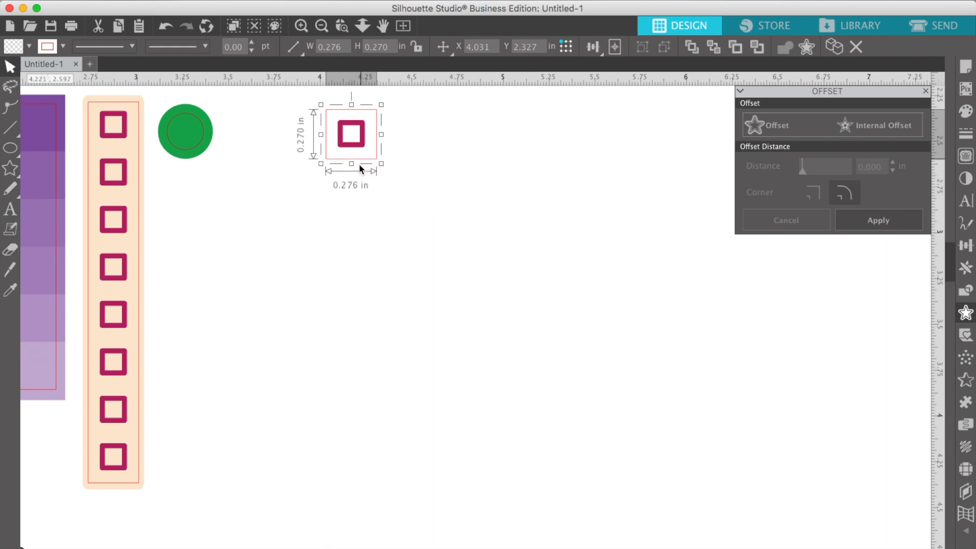
click(412, 200)
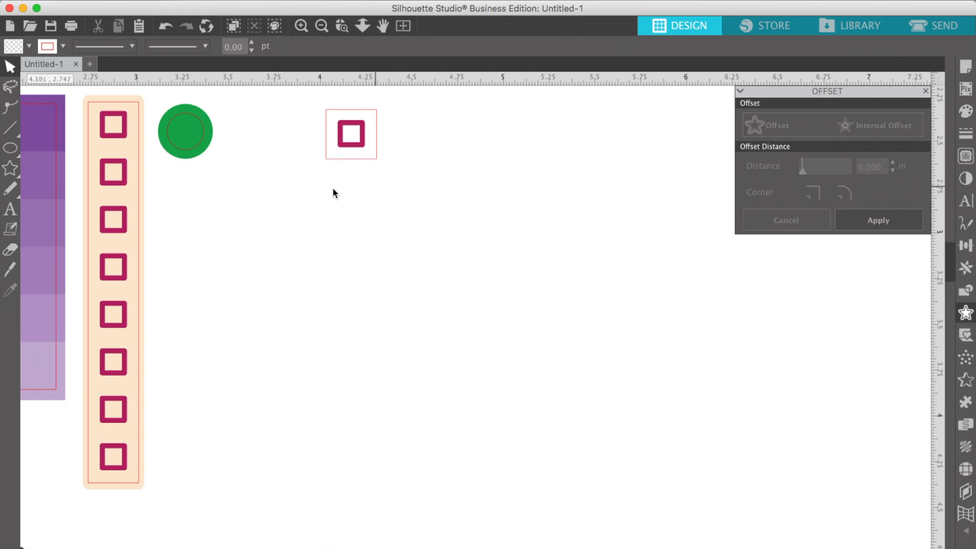
Select the single checkbox with its outline and center-align them vertically.
click(322, 26)
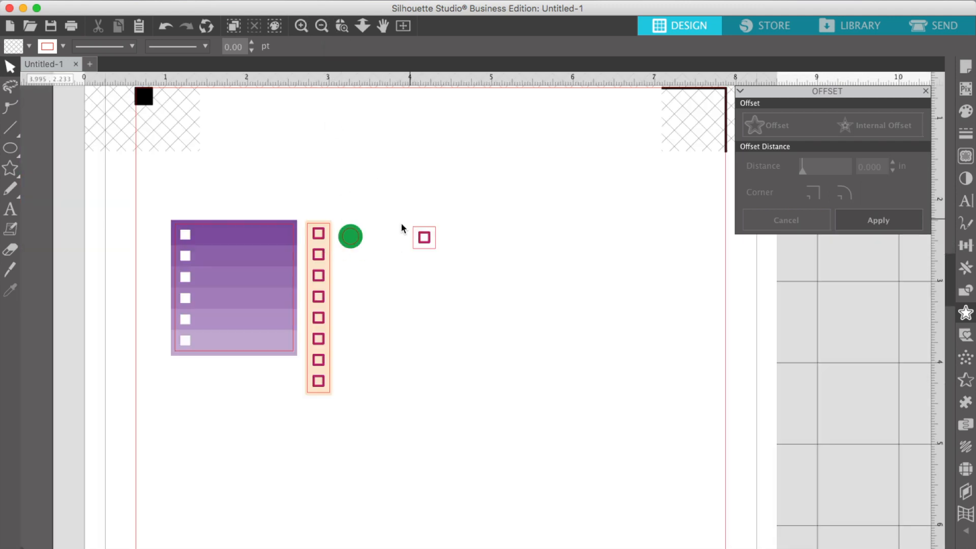
drag(453, 276, 415, 209)
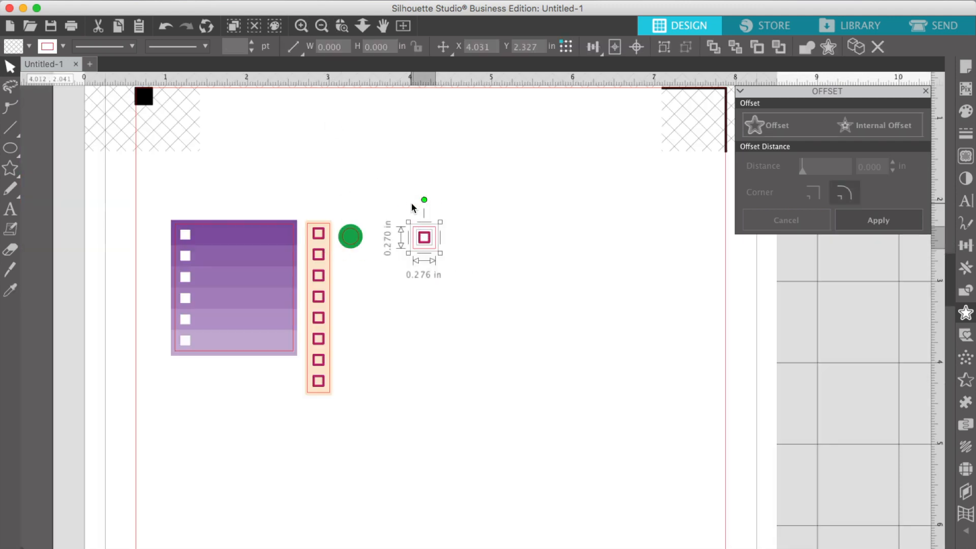
mouse_move(596, 47)
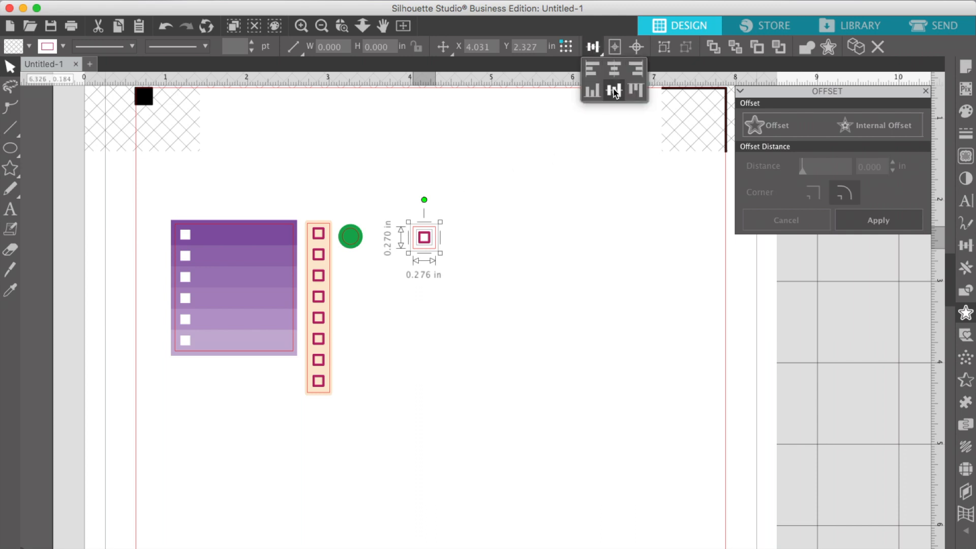
click(514, 262)
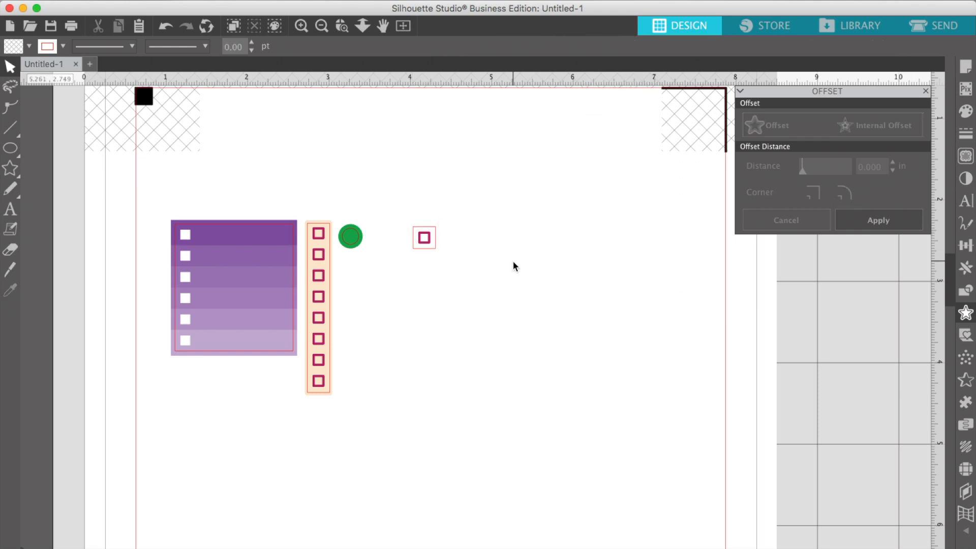
click(424, 251)
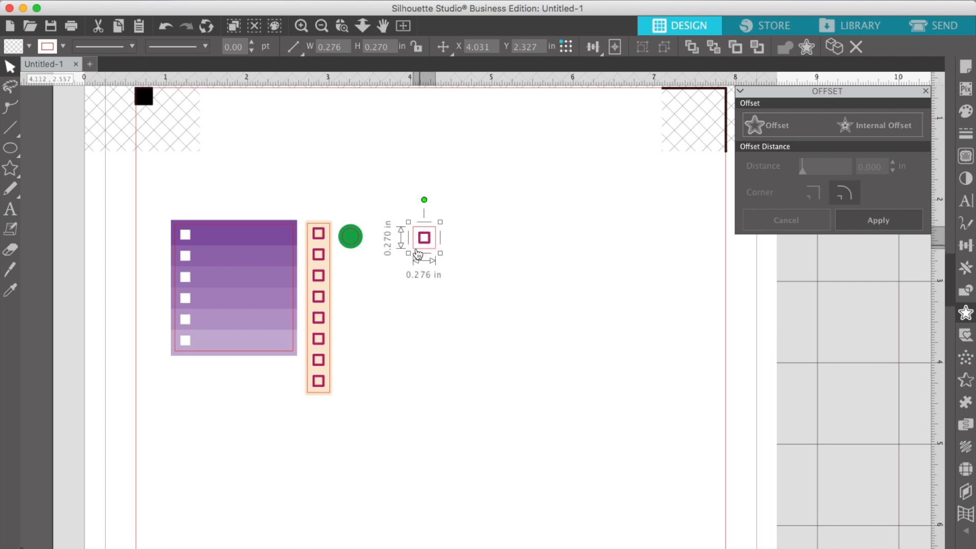
click(486, 255)
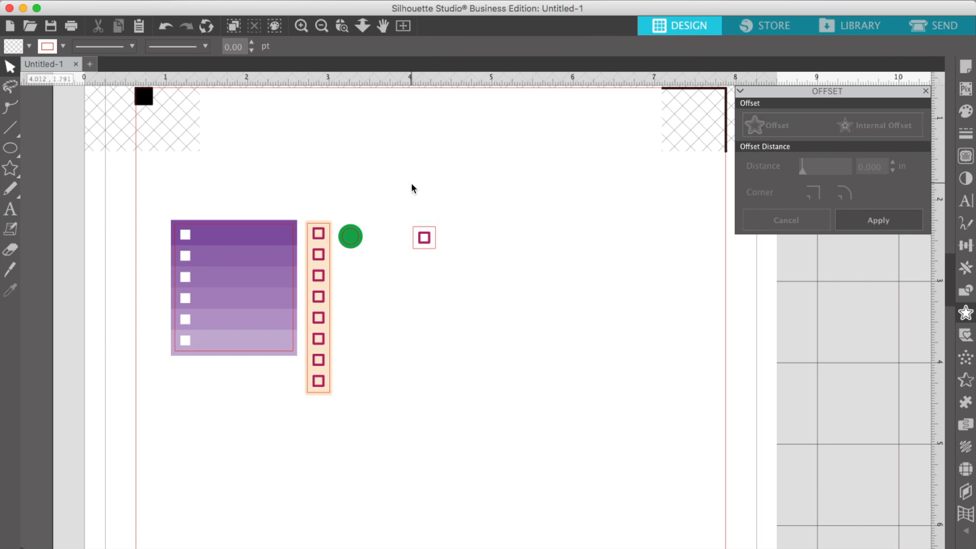